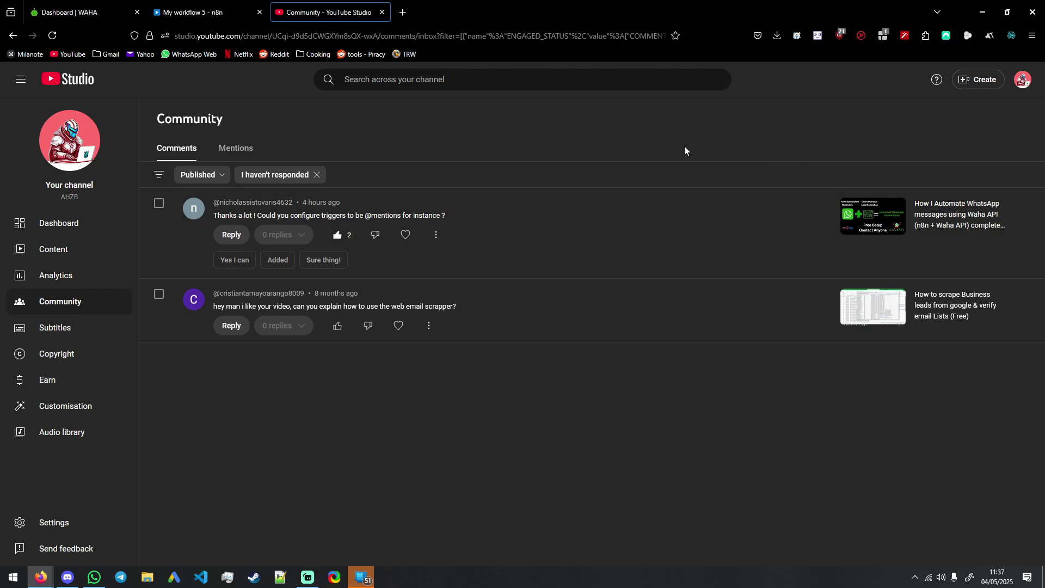
click(936, 216)
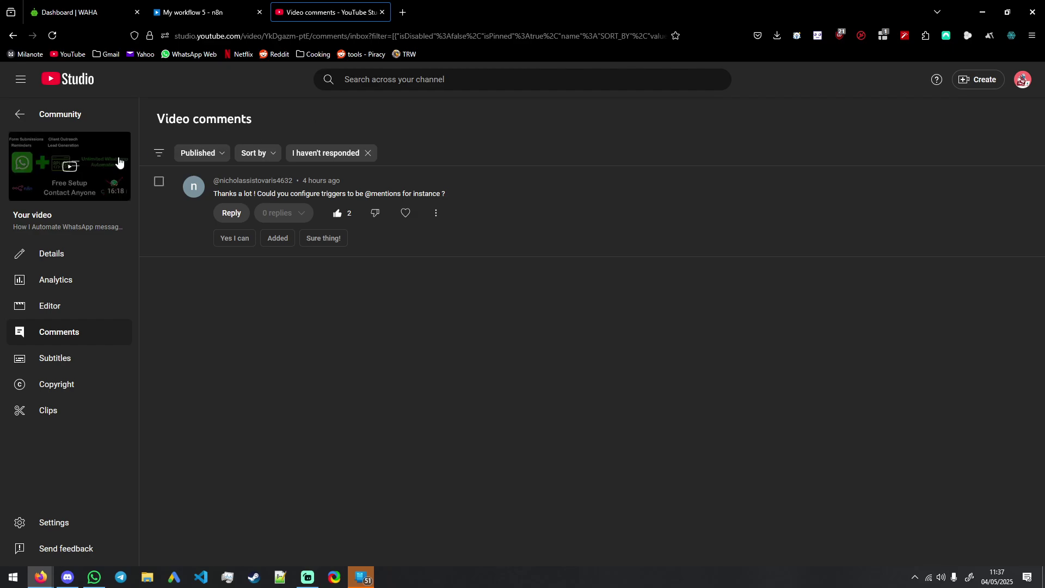
click(70, 167)
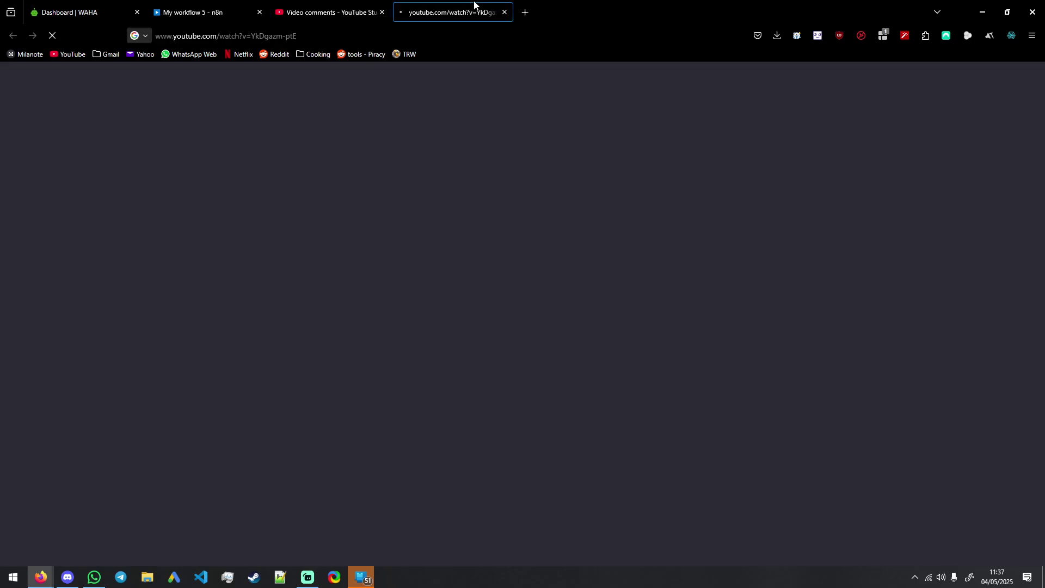
click(505, 13)
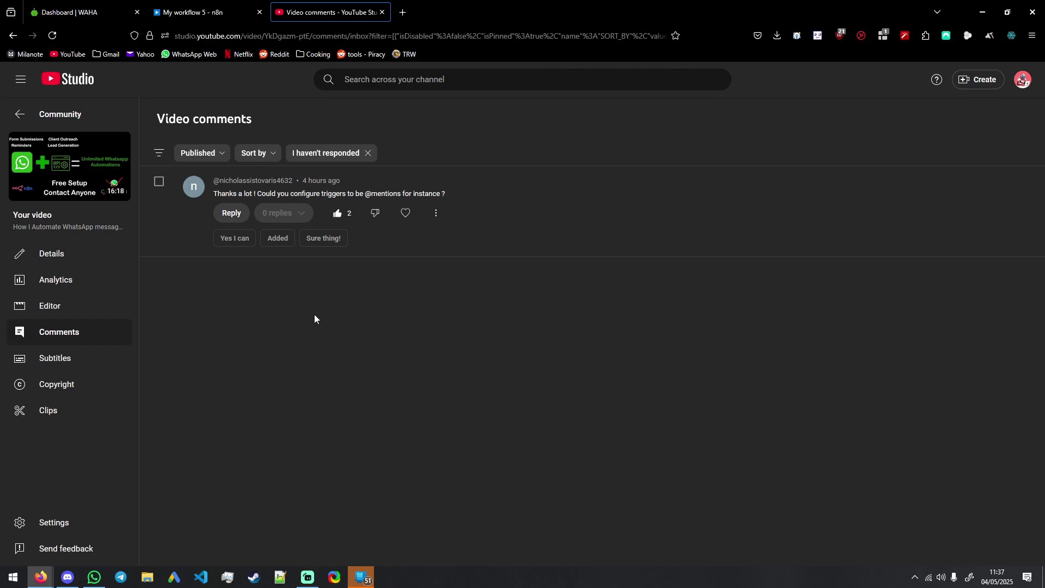
- Switch to n8n and examine My workflow 5, from the WAHA trigger through "From testing group?" to the Switch node
click(218, 12)
scroll(406, 133, down, 1)
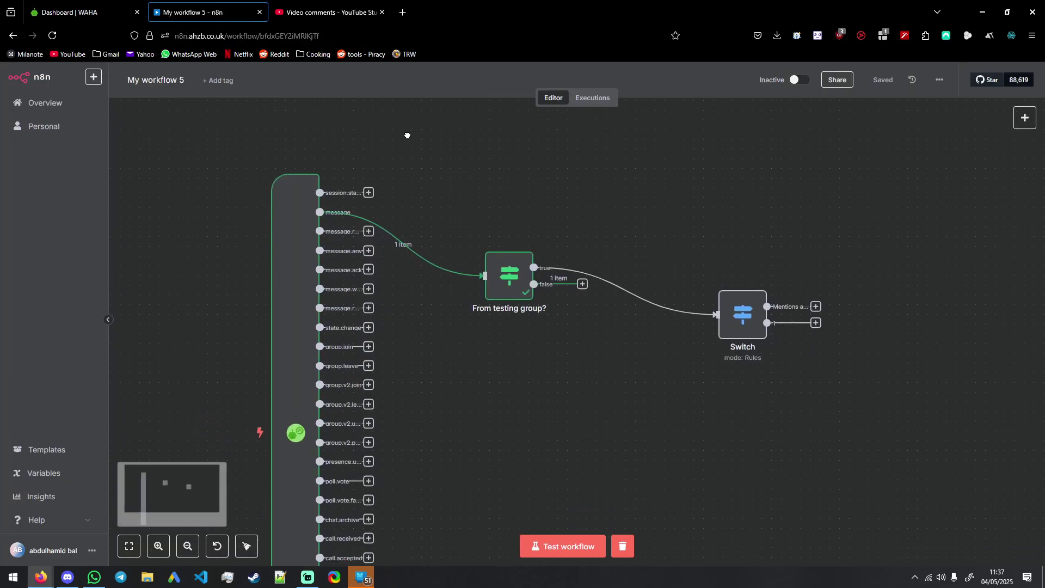
scroll(362, 143, right, 2)
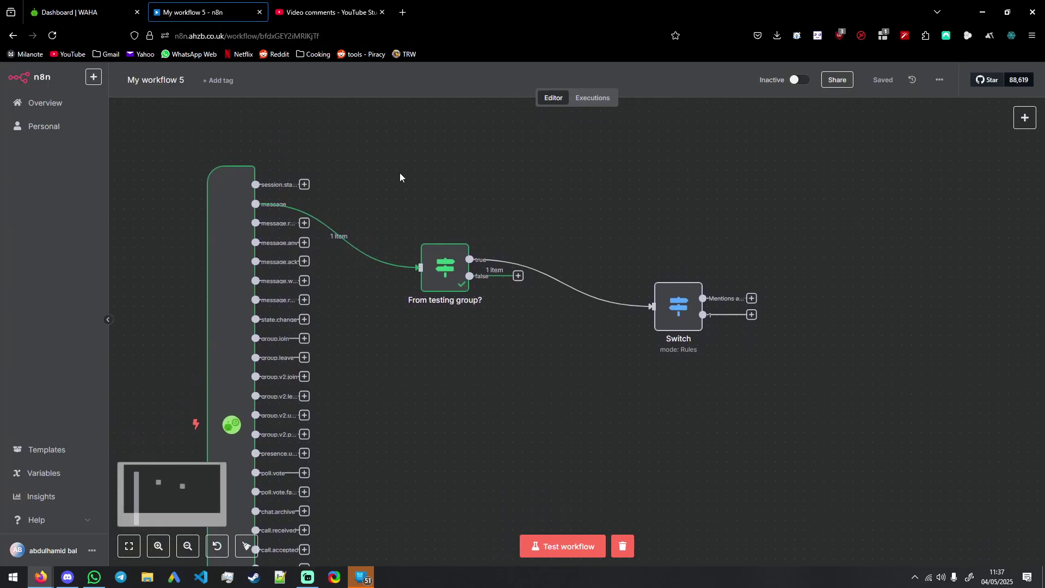
scroll(436, 169, down, 1)
scroll(435, 169, right, 1)
drag(447, 163, 448, 203)
scroll(607, 236, left, 2)
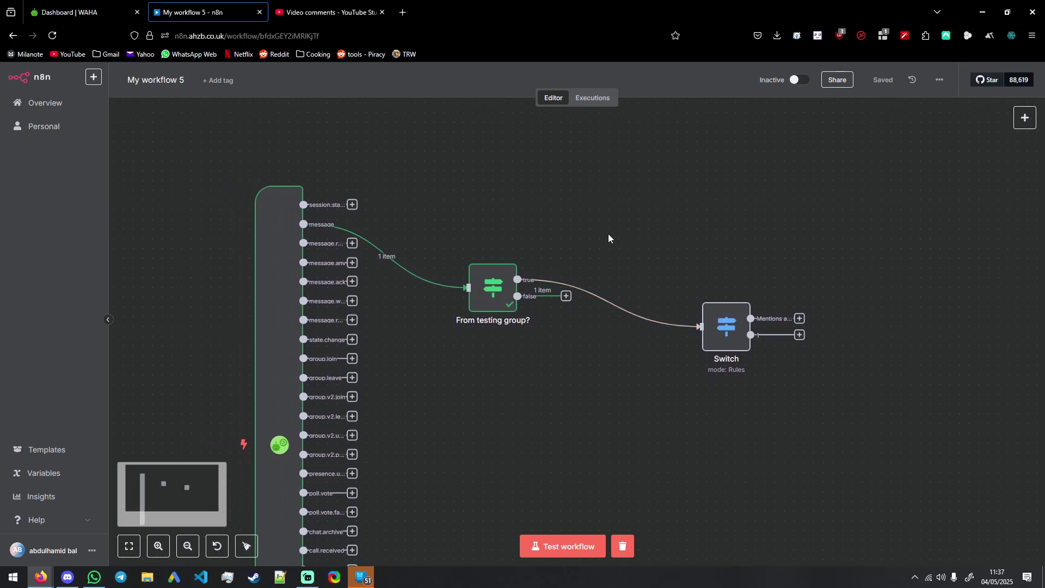
mouse_move(608, 234)
mouse_down()
mouse_move(621, 221)
mouse_move(610, 205)
mouse_move(587, 209)
mouse_move(606, 208)
mouse_move(606, 222)
mouse_up()
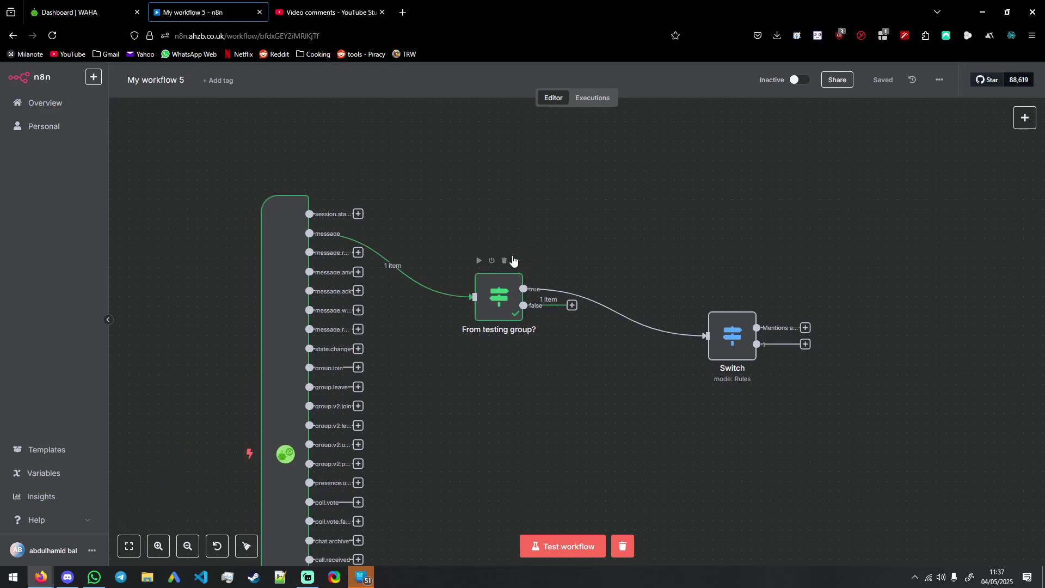
scroll(514, 261, down, 2)
drag(557, 227, 541, 197)
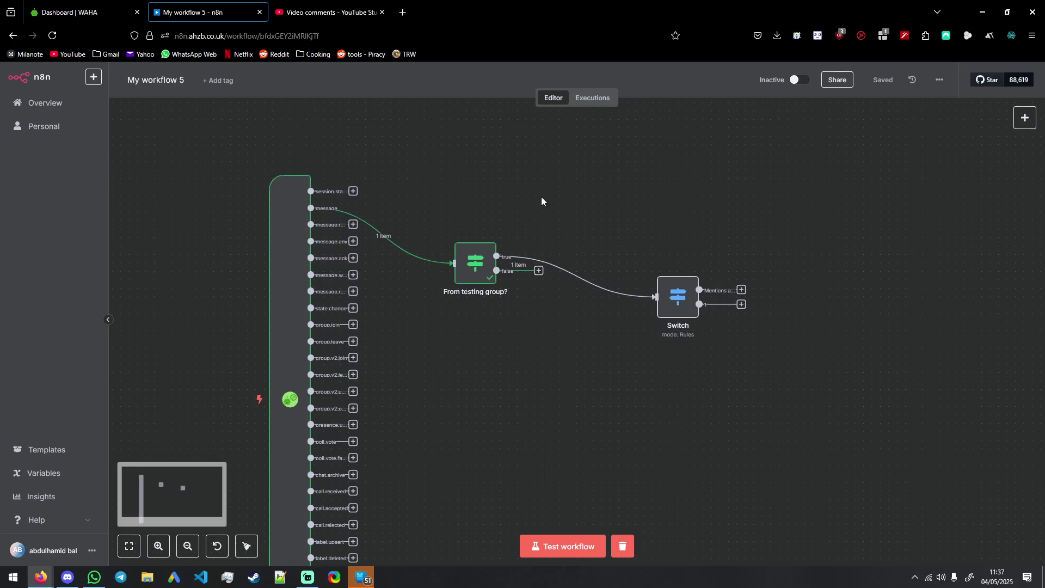
scroll(567, 197, left, 3)
scroll(584, 201, up, 1)
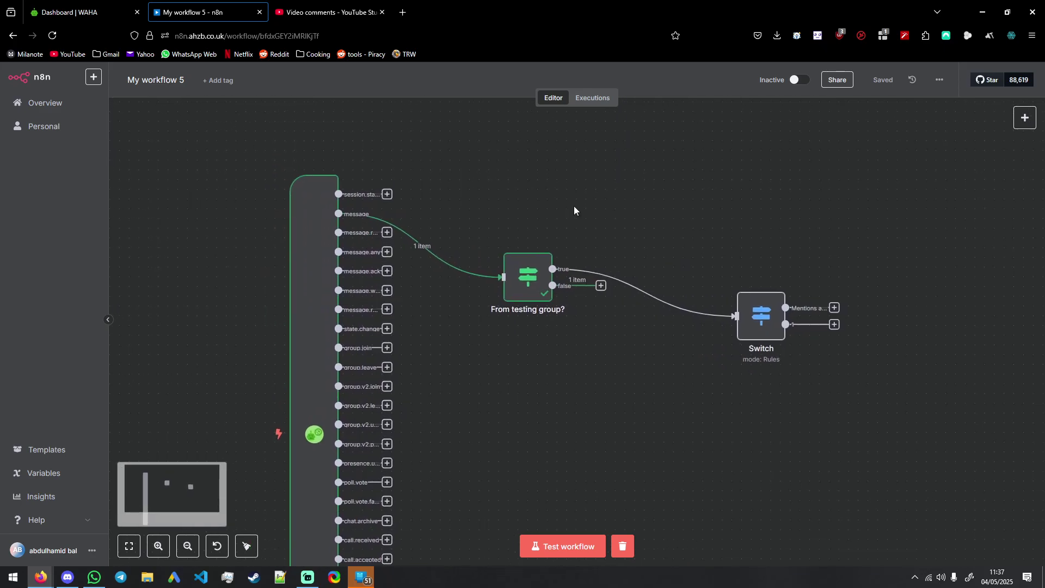
drag(569, 207, 548, 180)
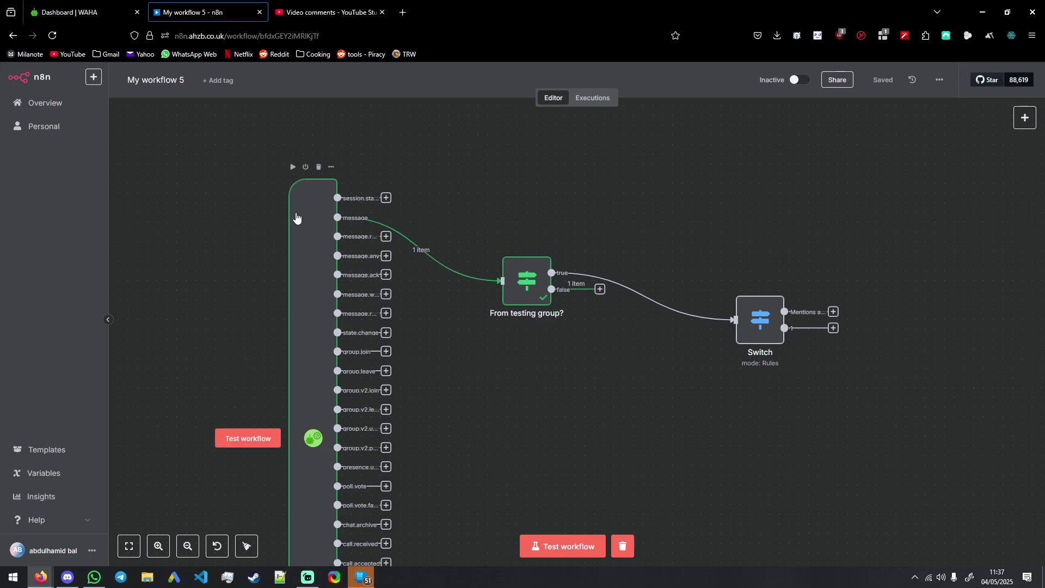
- Switch to the WAHA dashboard, open the default session's configuration and review its webhooks
click(82, 12)
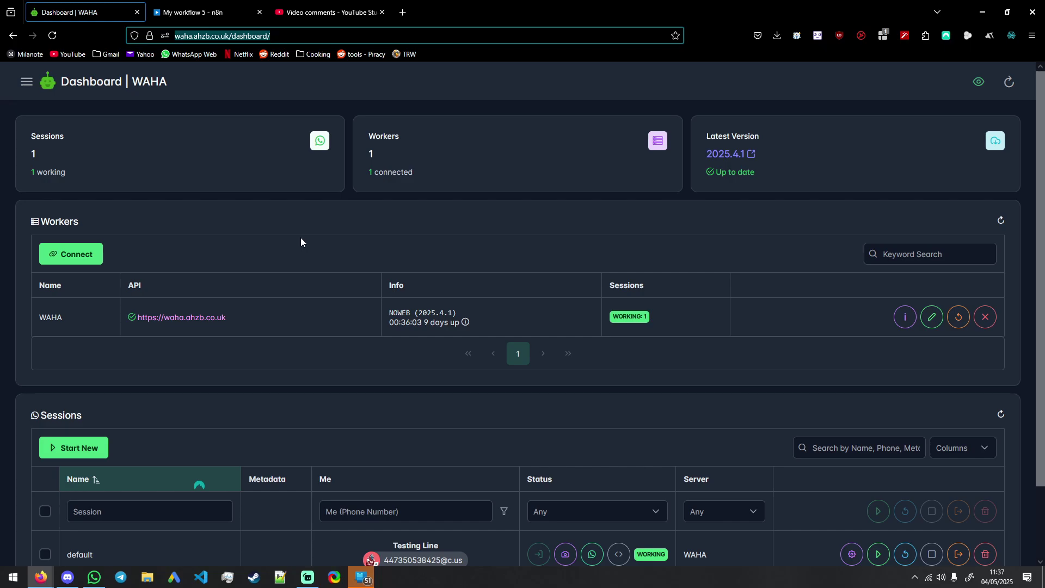
scroll(301, 237, down, 2)
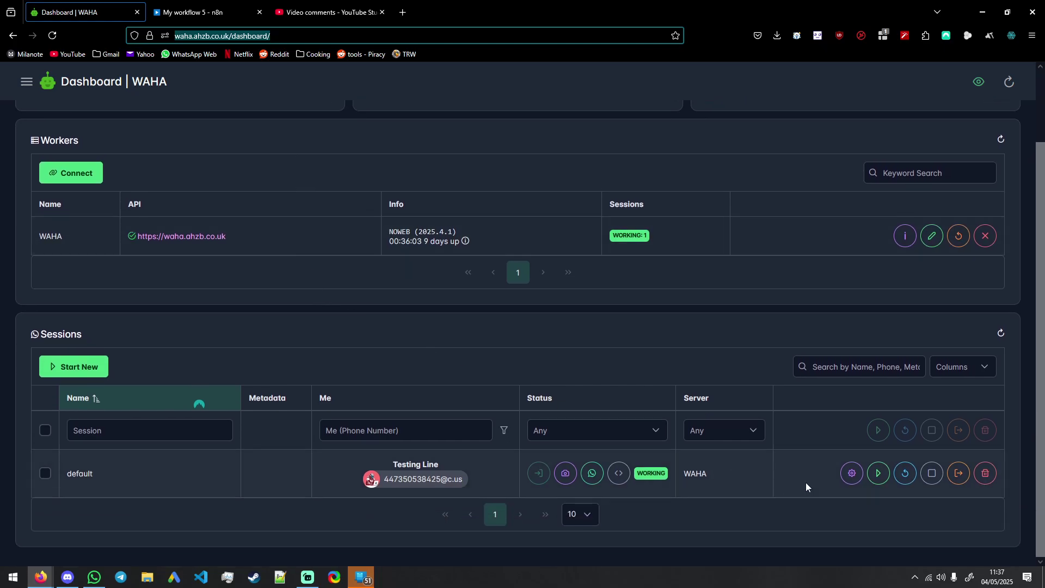
click(850, 473)
scroll(455, 344, down, 3)
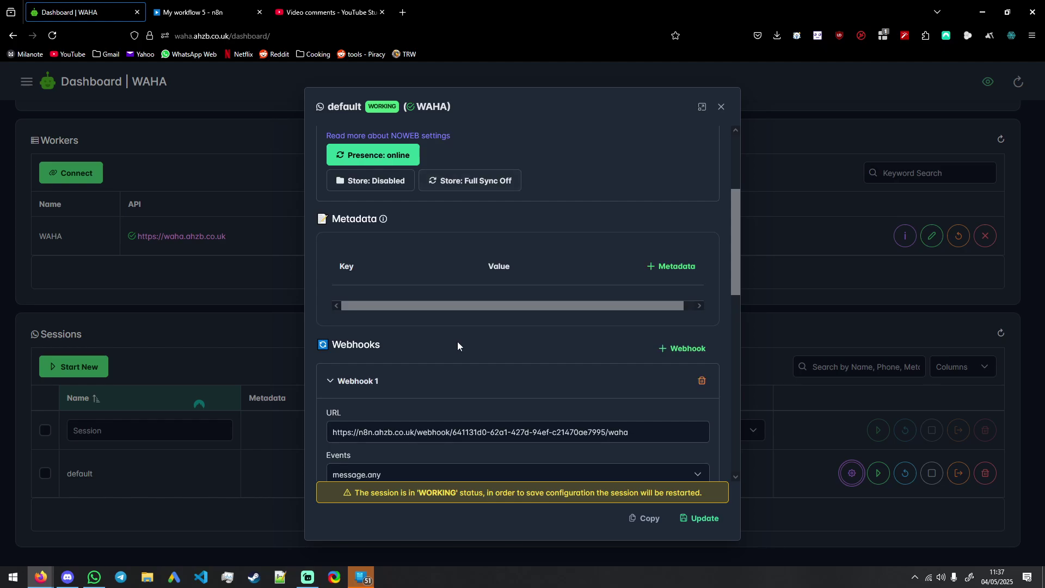
scroll(457, 344, down, 5)
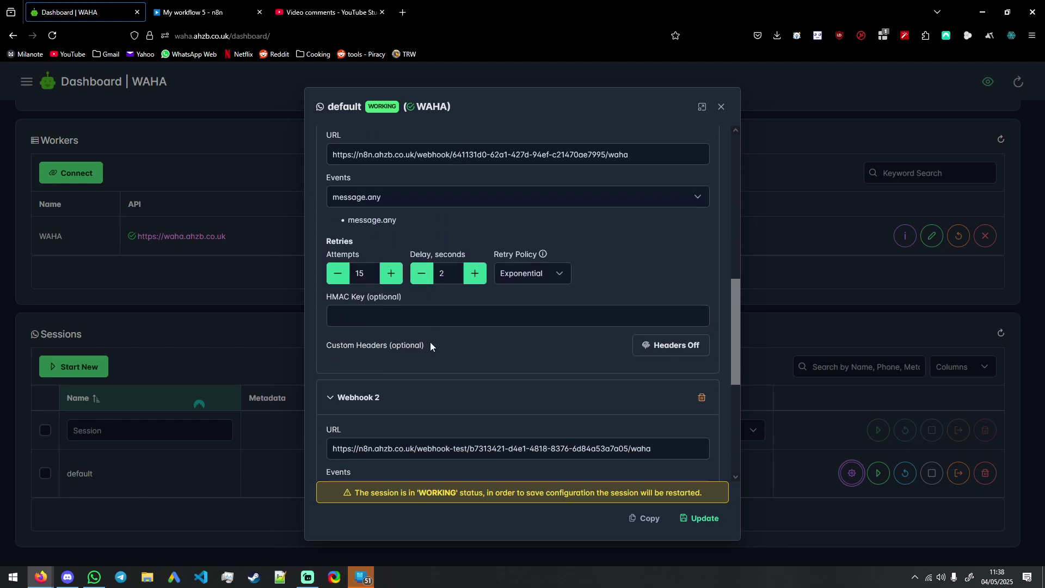
scroll(425, 346, down, 3)
scroll(381, 359, up, 2)
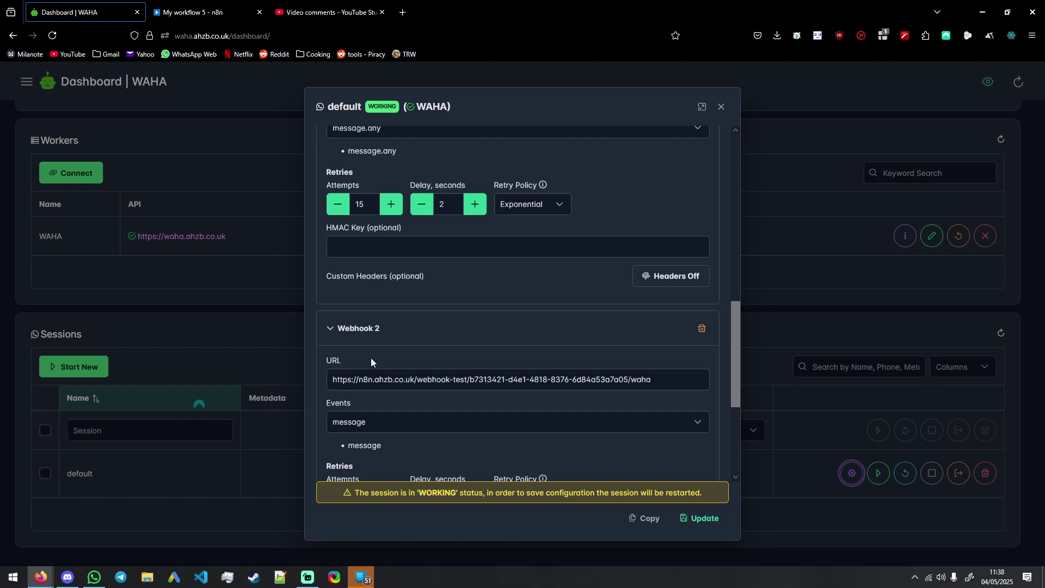
scroll(375, 337, up, 2)
scroll(391, 294, down, 4)
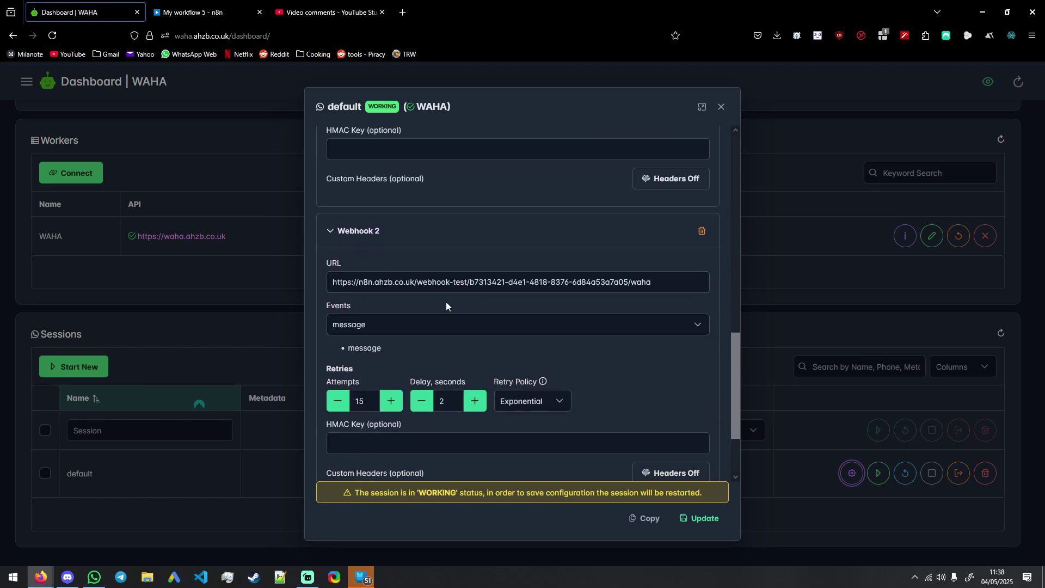
- Change Webhook 2's events from message to message.any and update the default session
click(429, 327)
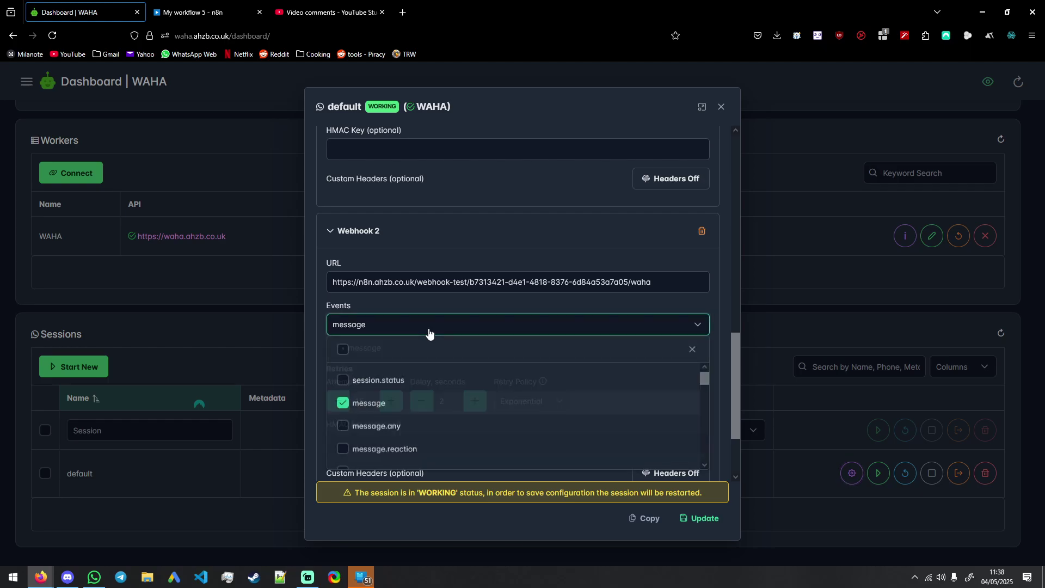
click(404, 429)
click(479, 403)
click(640, 419)
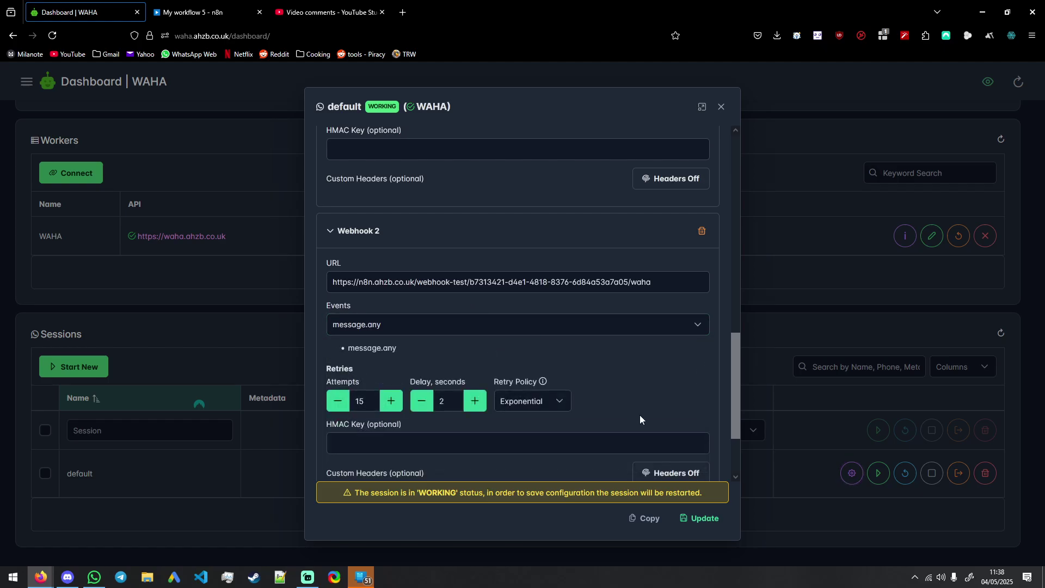
click(701, 520)
click(469, 283)
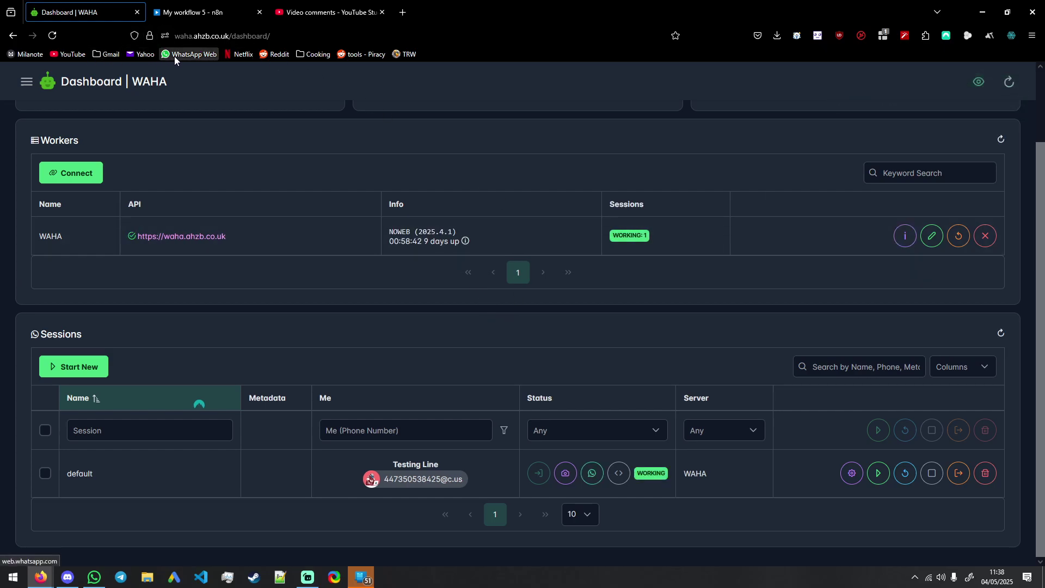
click(207, 12)
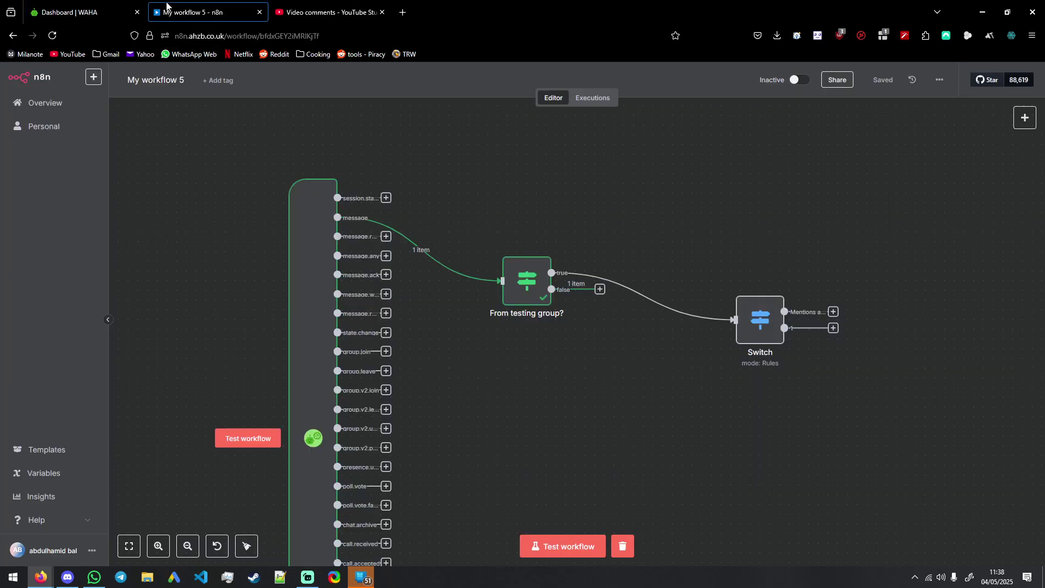
scroll(467, 150, down, 2)
drag(274, 128, 288, 125)
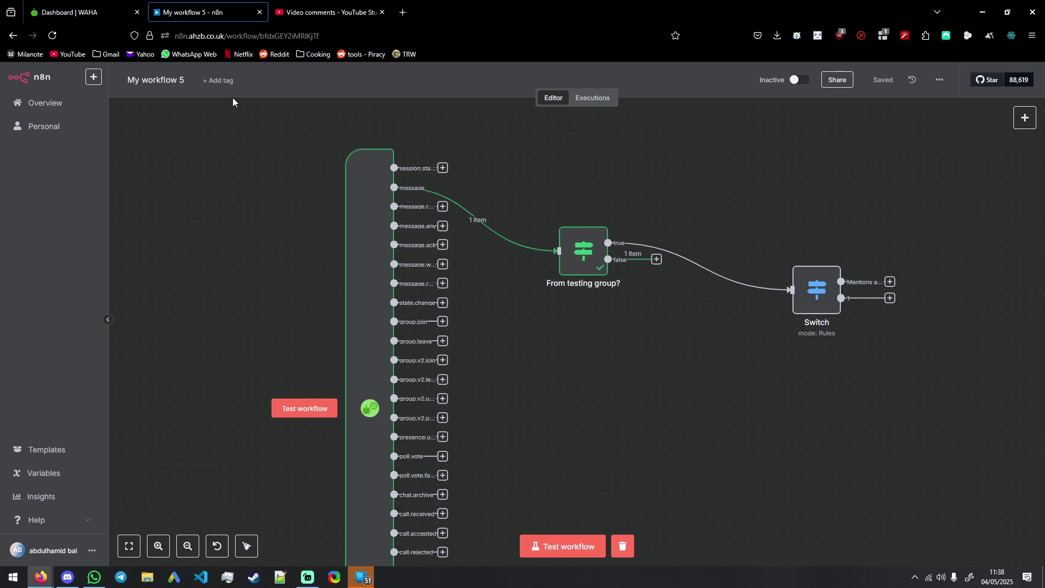
- Open WhatsApp Web and send the message "hello" in the Test group chat
click(201, 59)
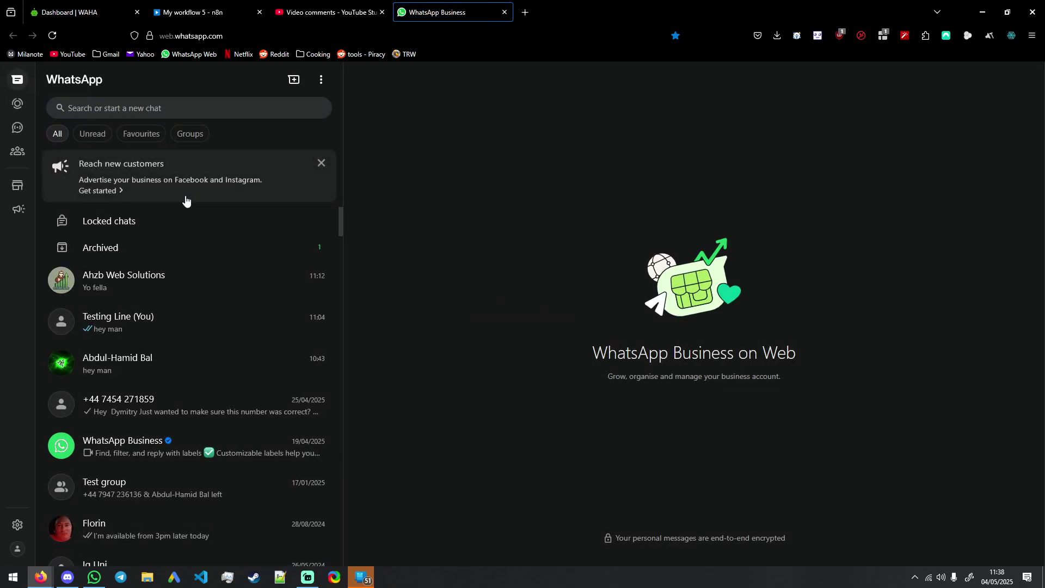
click(167, 333)
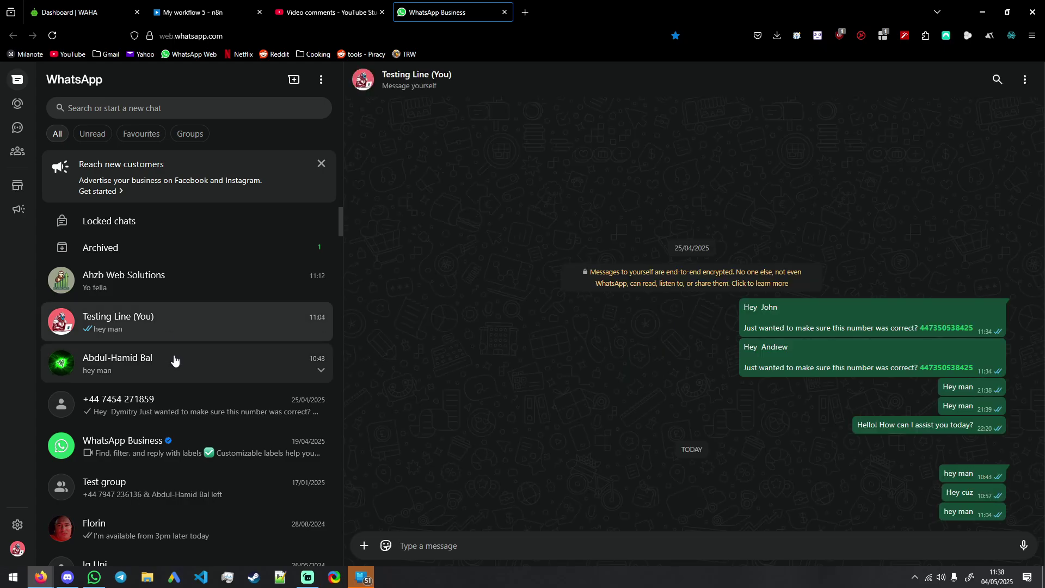
click(172, 292)
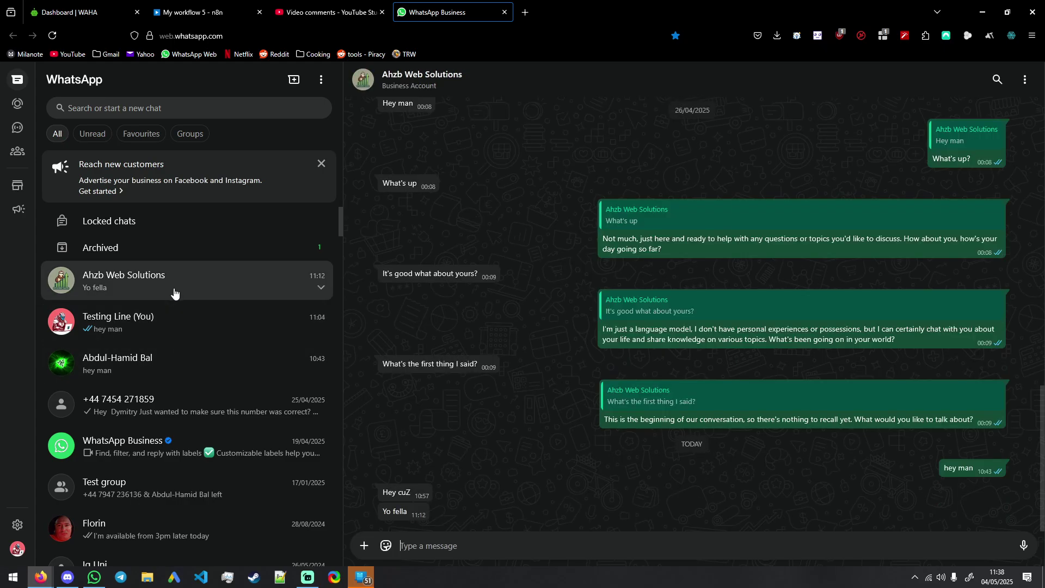
click(153, 481)
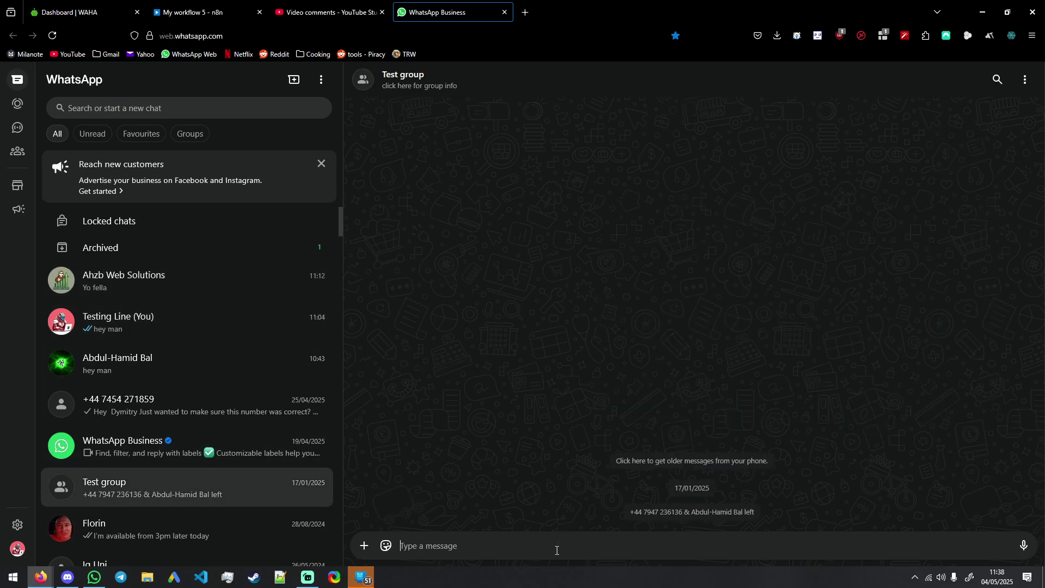
text(hello)
key(Return)
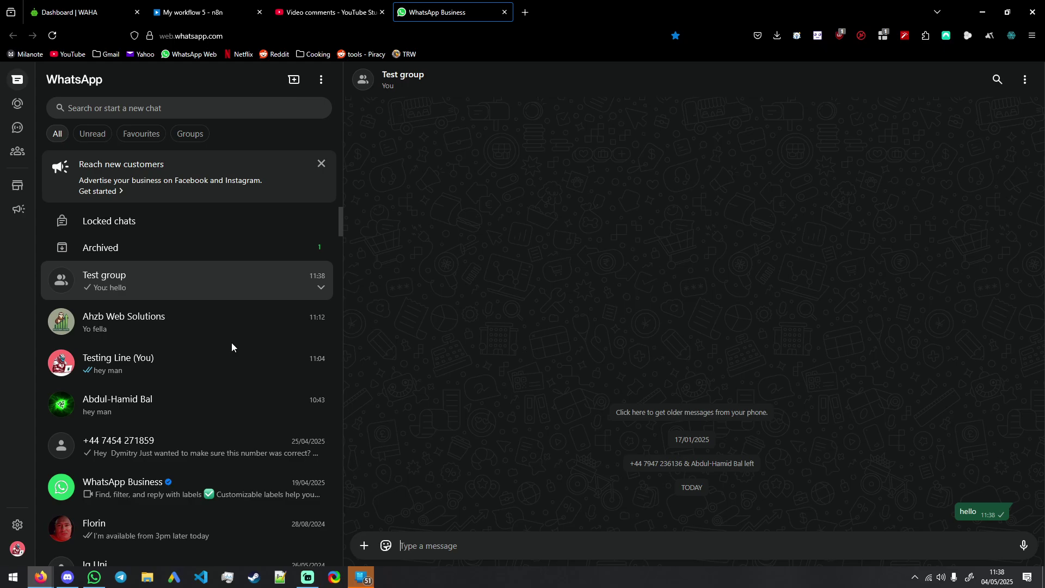
- Open the Testing group chat, and exit and delete the separate Test group
click(201, 282)
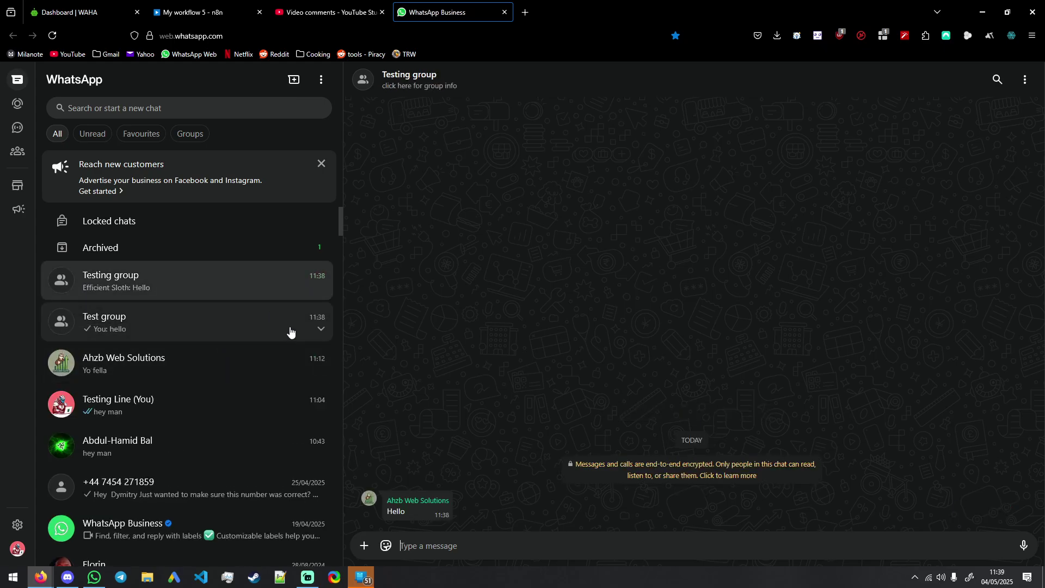
click(321, 329)
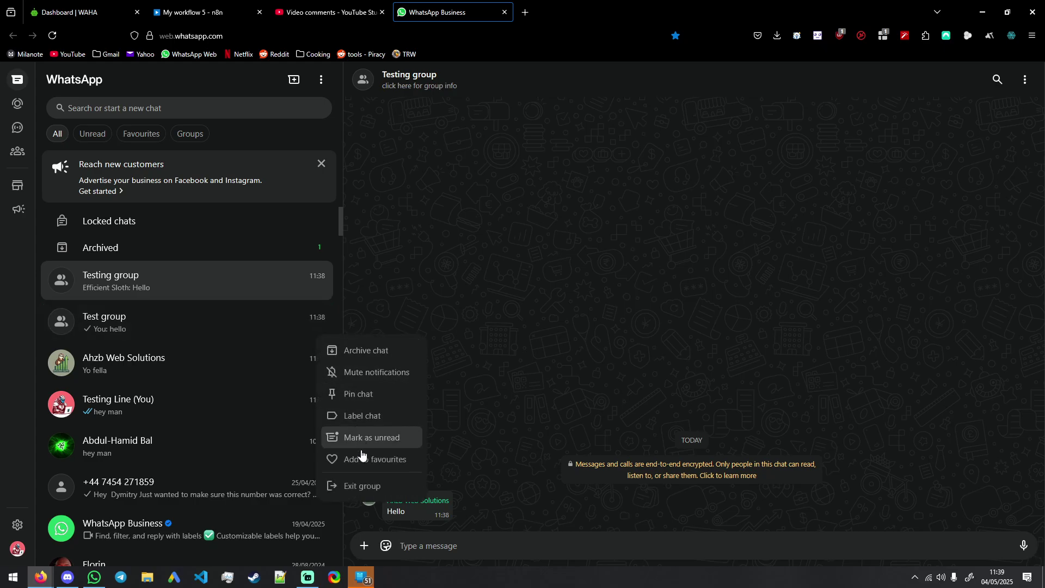
click(365, 488)
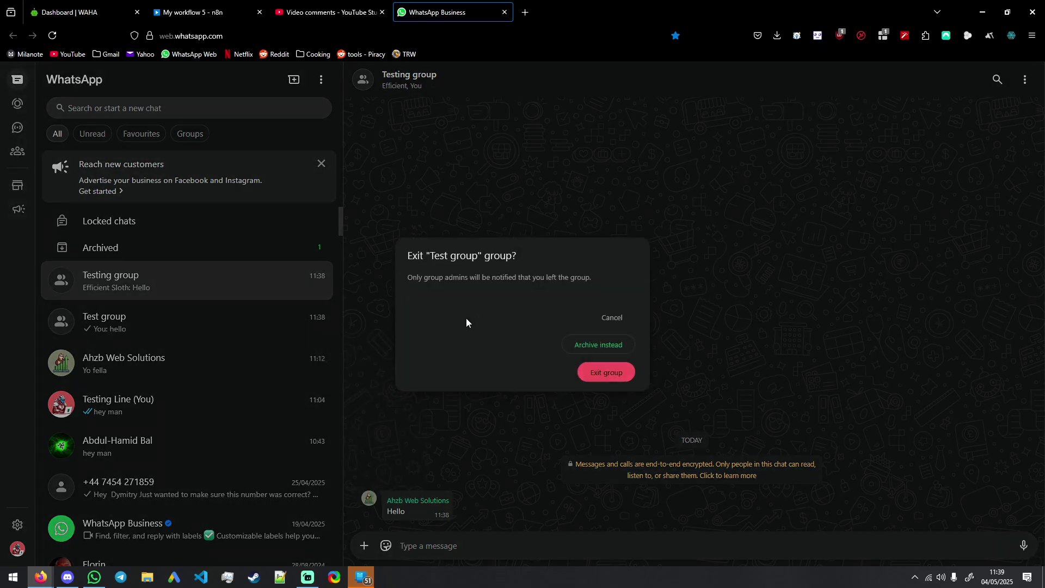
click(603, 378)
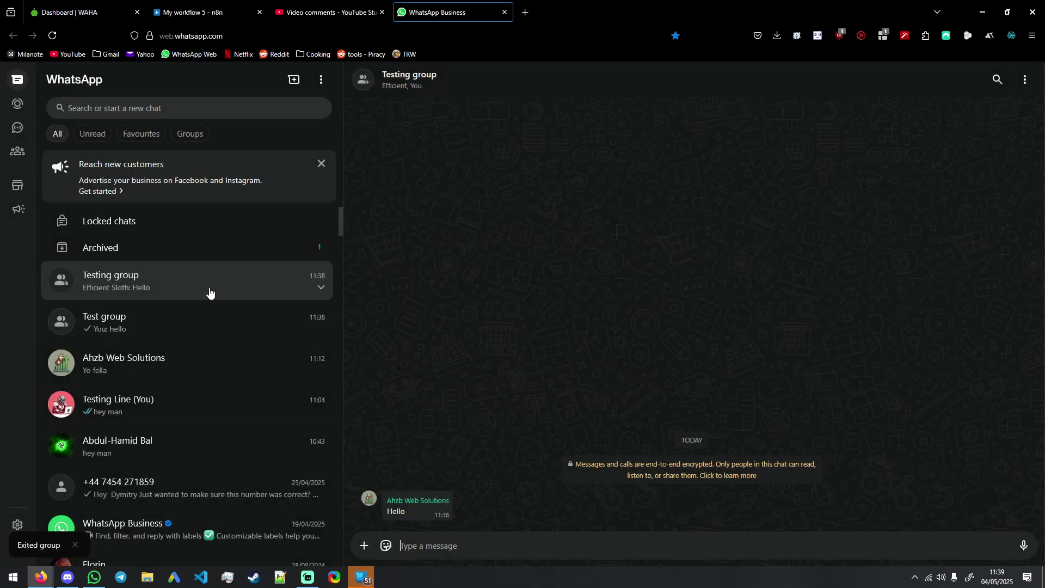
click(323, 330)
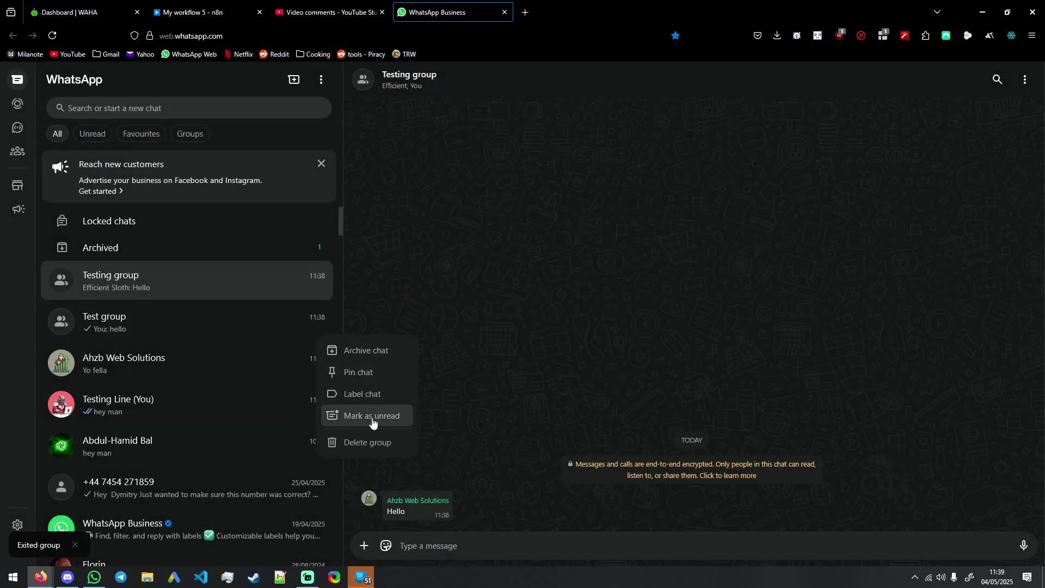
click(376, 442)
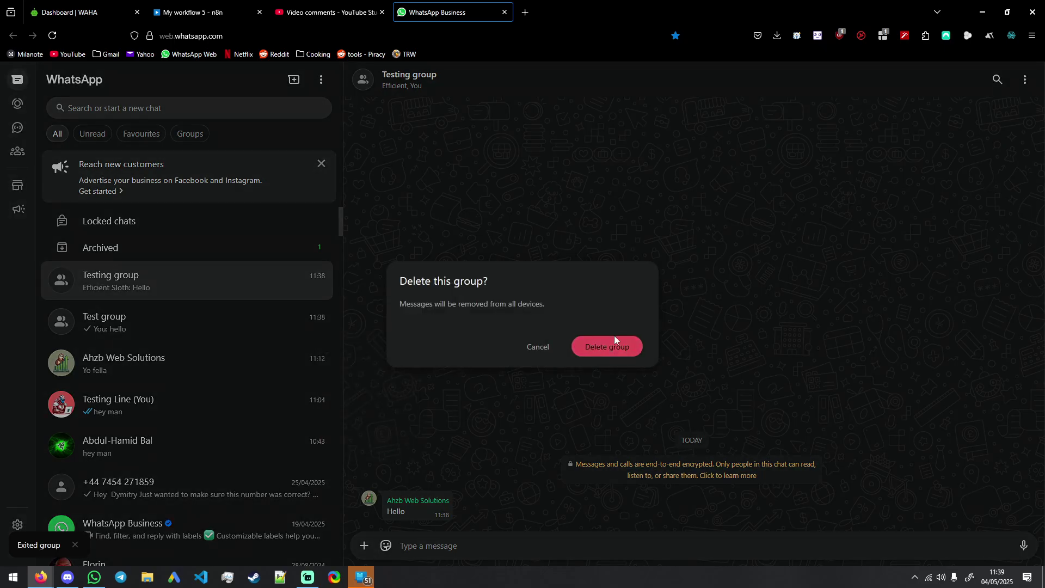
click(611, 346)
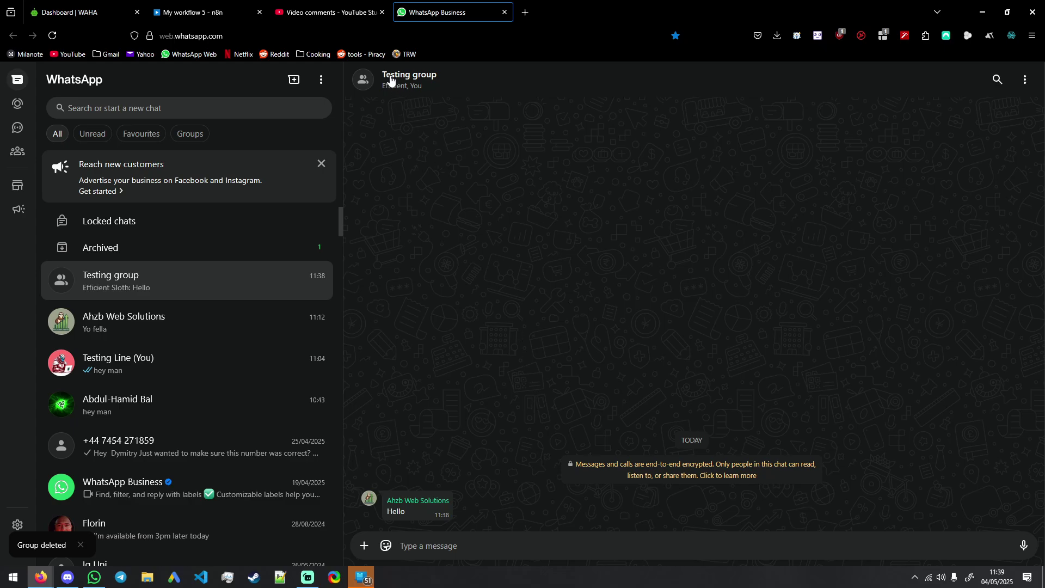
click(216, 8)
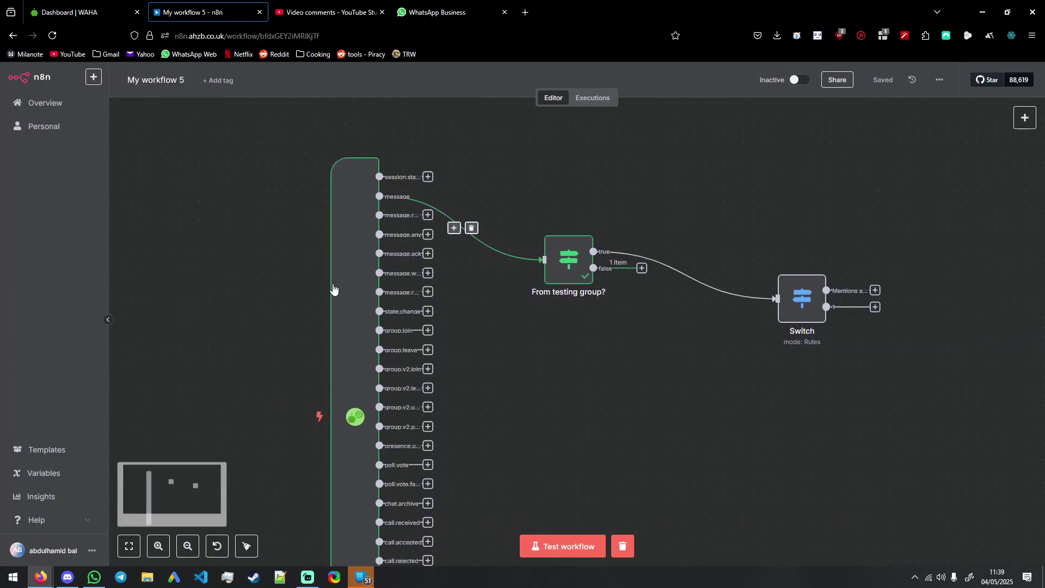
click(324, 12)
click(443, 11)
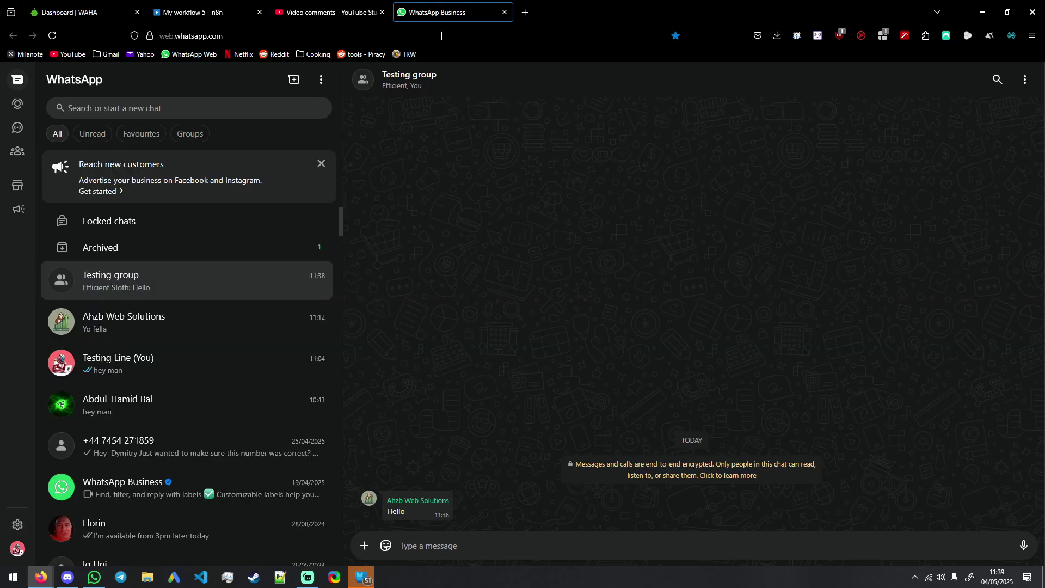
- Detach WhatsApp Web into its own window filling the right half of the screen, and bring up the n8n workflow
drag(442, 12, 479, 139)
key(super+Right)
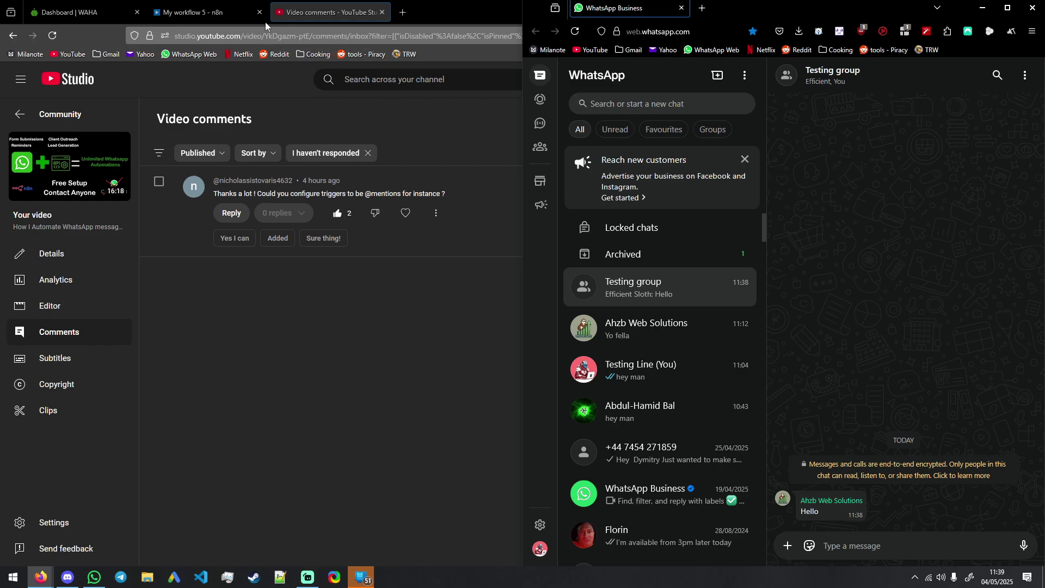
double_click(225, 13)
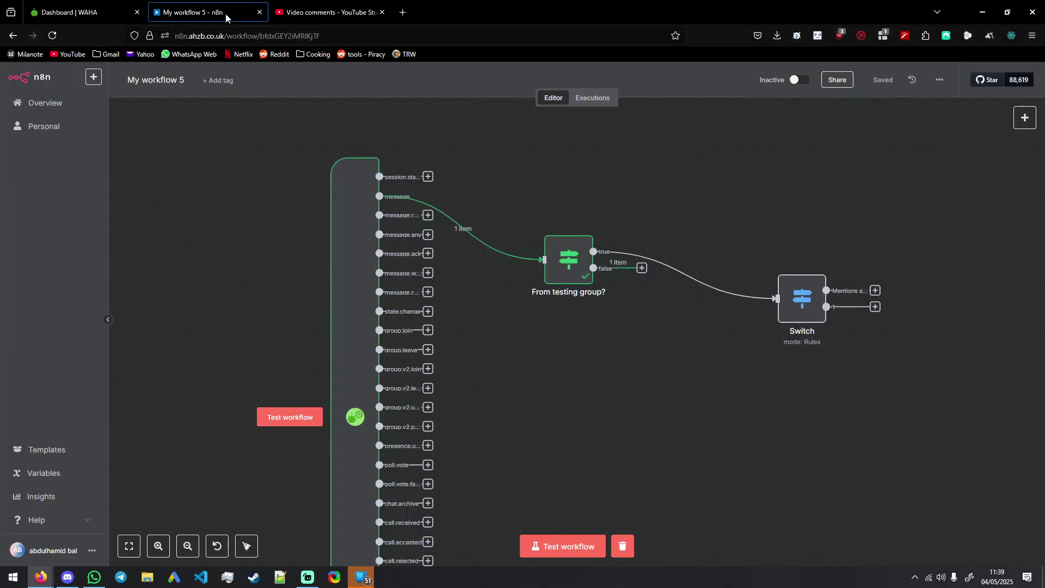
- Open the WAHA Trigger node and copy its test webhook URL
double_click(351, 227)
click(287, 136)
click(326, 182)
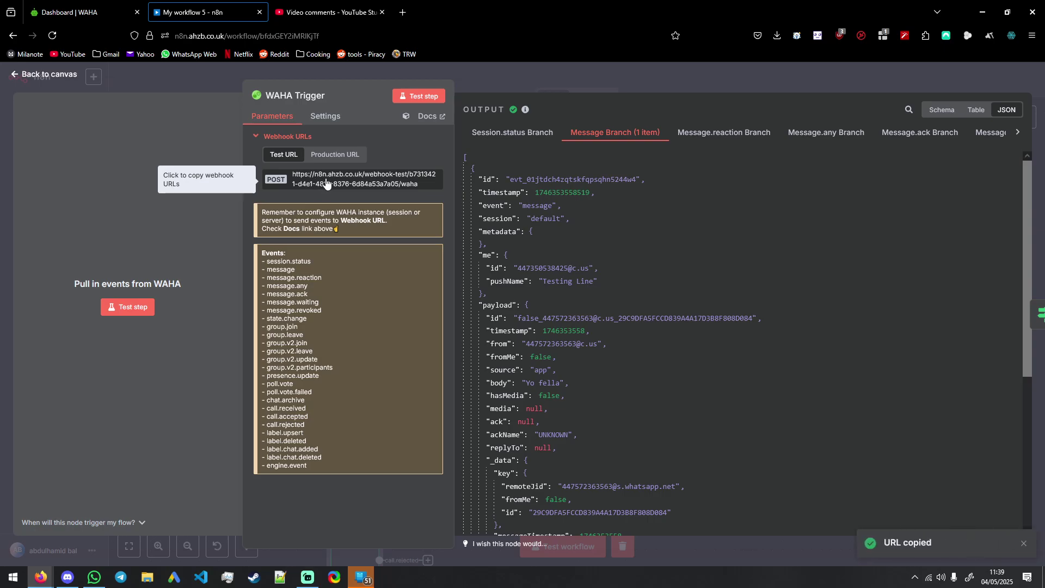
click(334, 186)
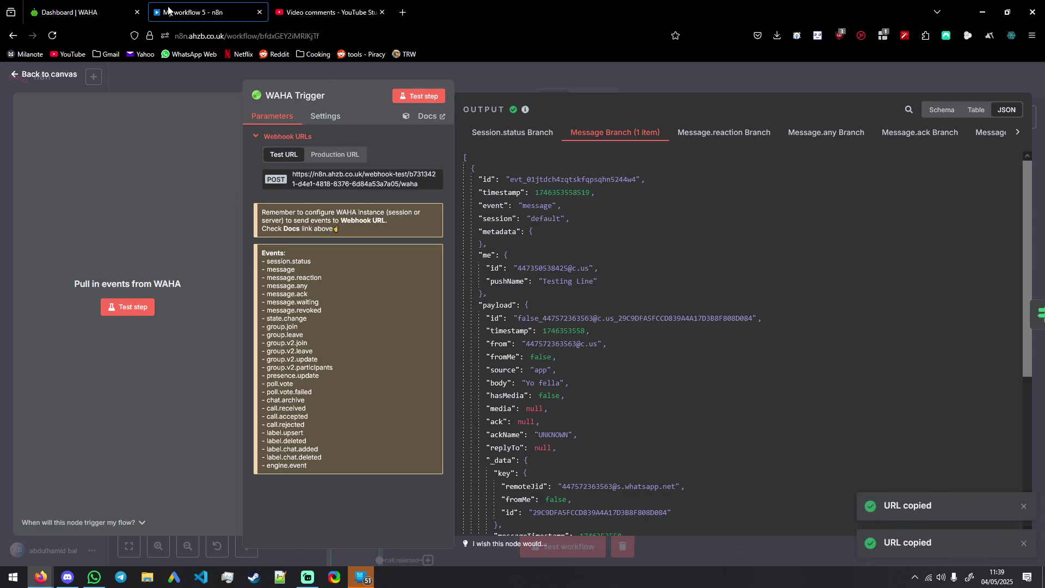
- In the WAHA dashboard, set the default session's Webhook 2 URL to the copied test URL and update the session
click(81, 12)
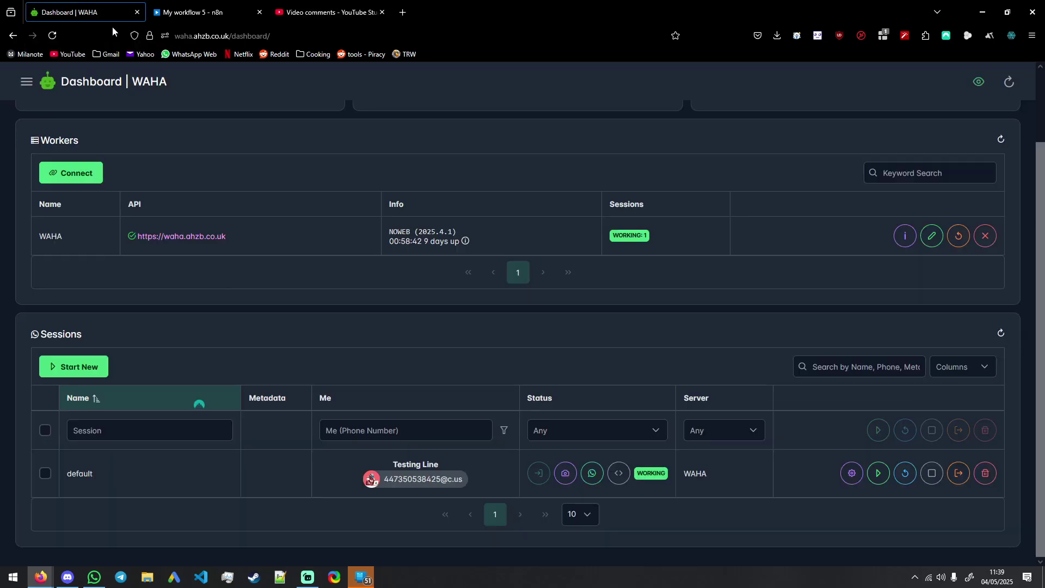
click(853, 473)
scroll(399, 357, down, 4)
scroll(400, 357, down, 2)
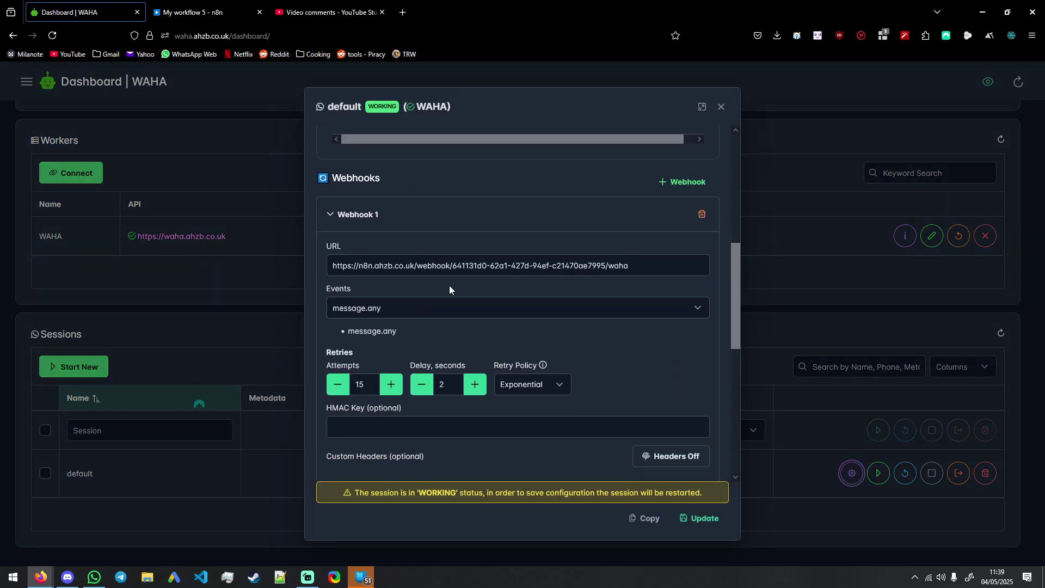
scroll(455, 286, down, 3)
scroll(456, 286, down, 2)
click(458, 283)
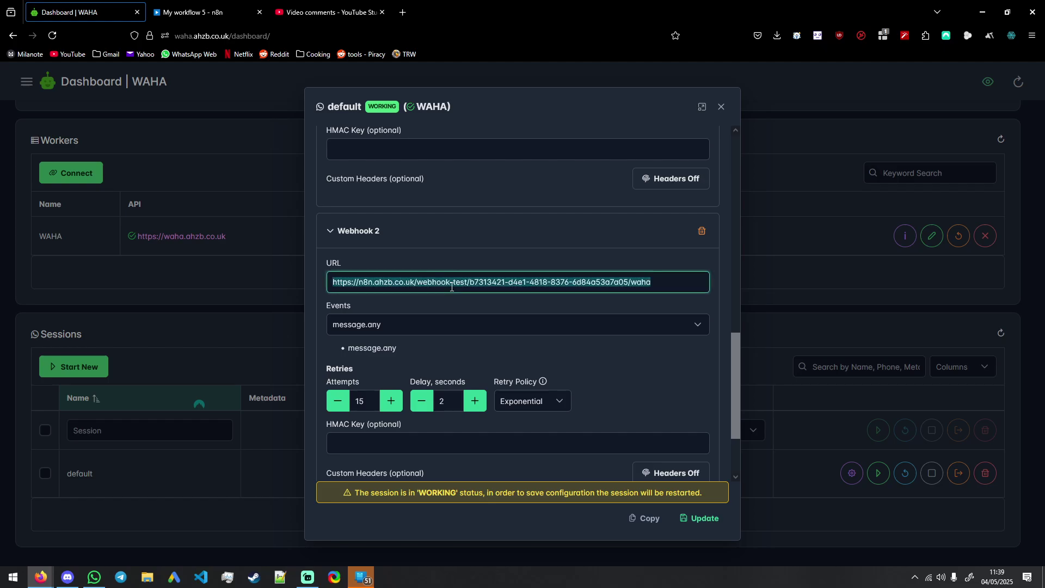
click(701, 520)
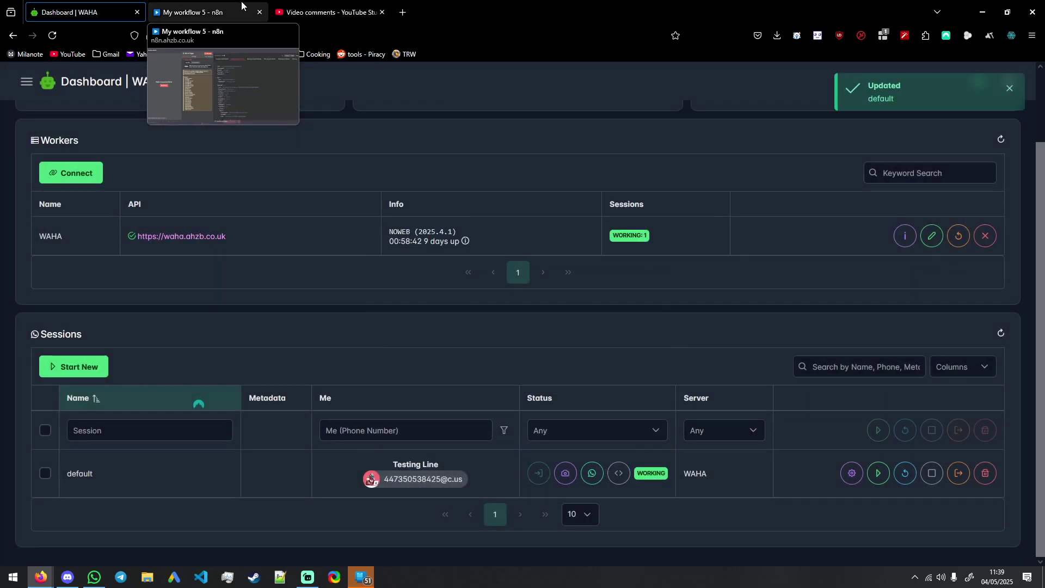
- Start a test run of the WAHA Trigger in n8n and place its window beside the WhatsApp Testing group chat
click(246, 6)
click(435, 96)
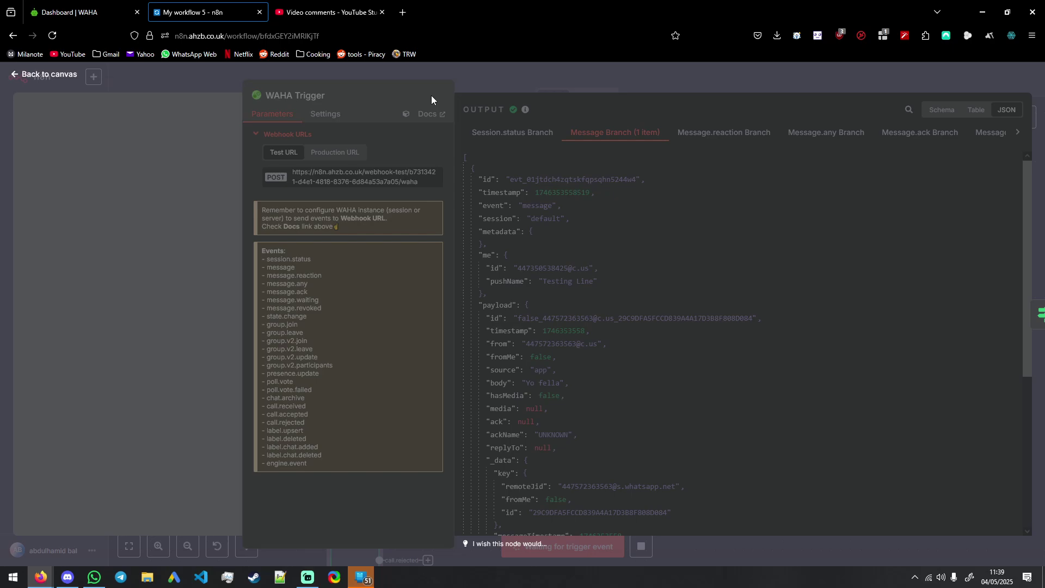
key(super+Left)
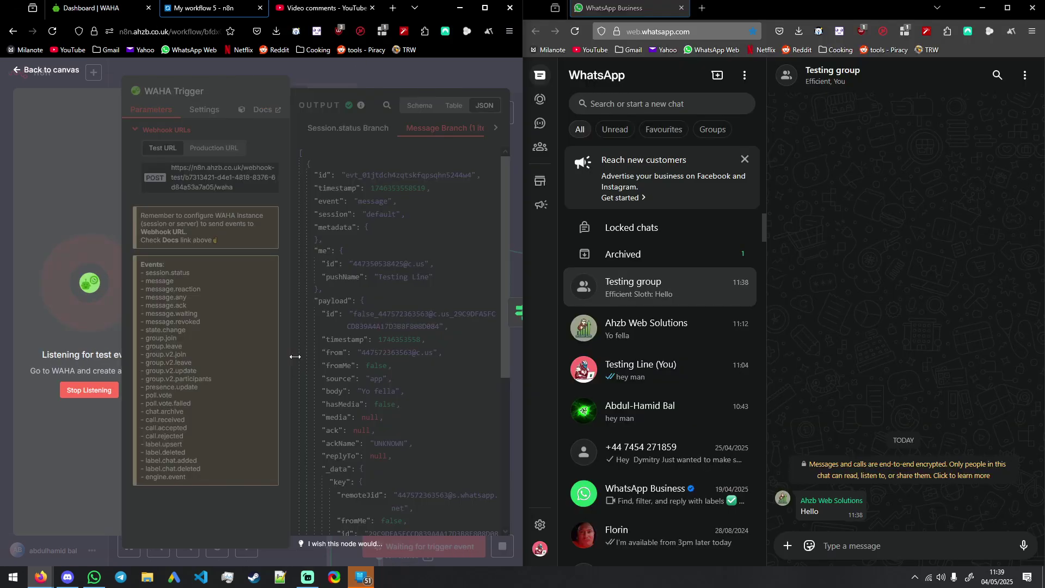
click(826, 331)
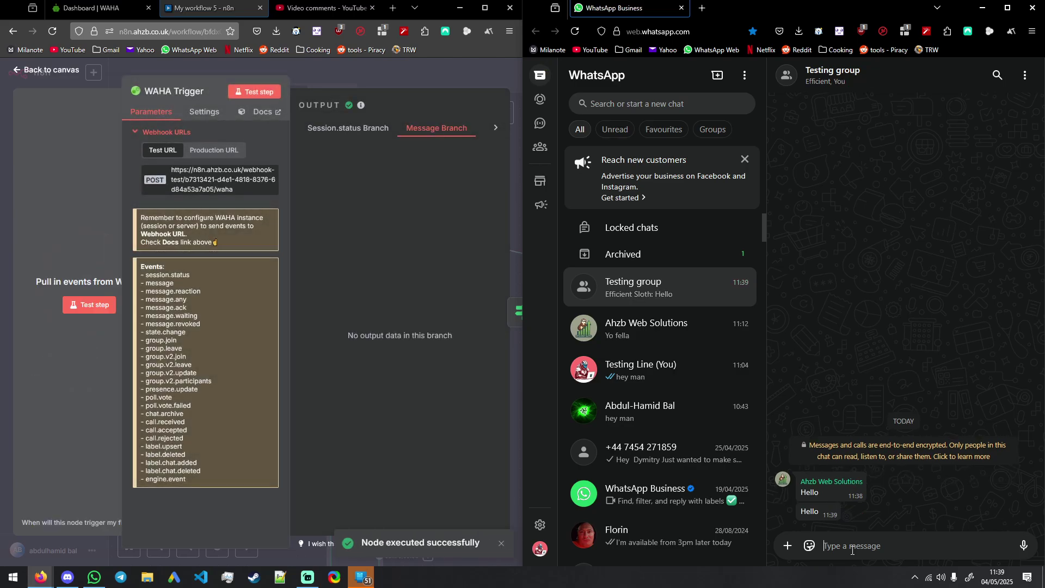
- Maximise the n8n window and examine the captured group message in the WAHA Trigger's Message.any output
click(376, 297)
click(484, 7)
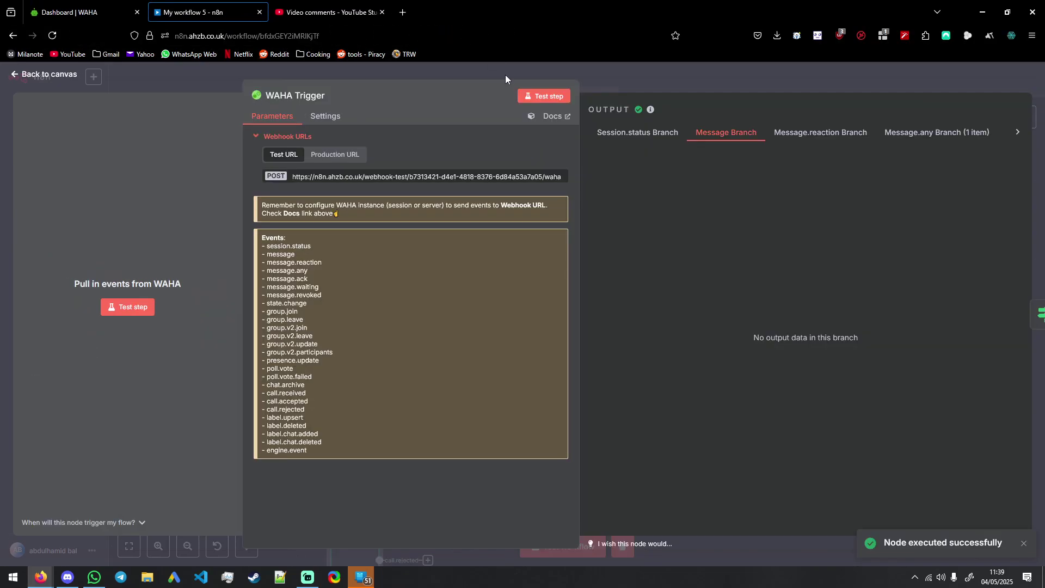
click(936, 132)
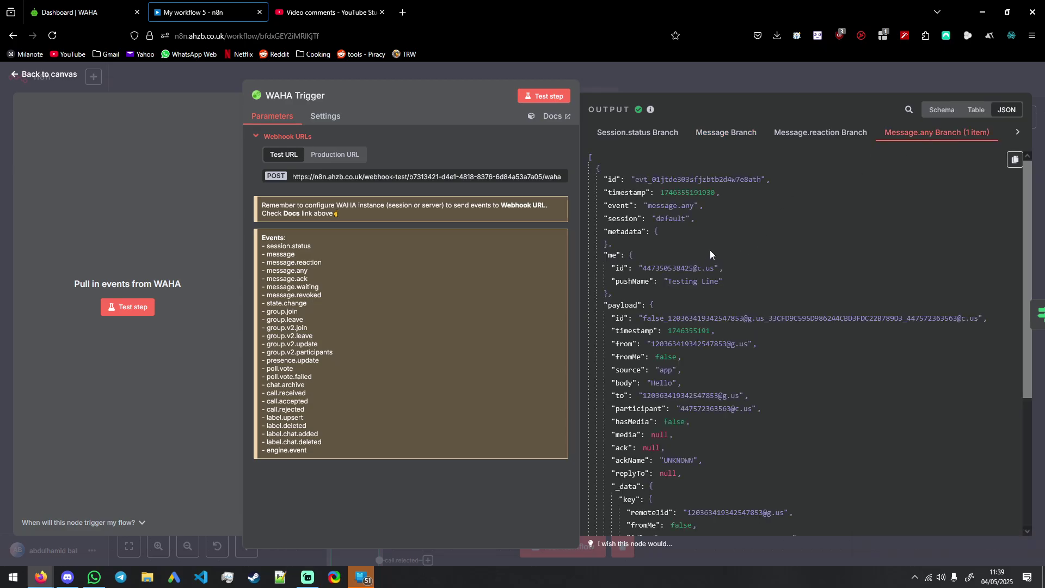
scroll(710, 251, down, 5)
scroll(711, 249, up, 5)
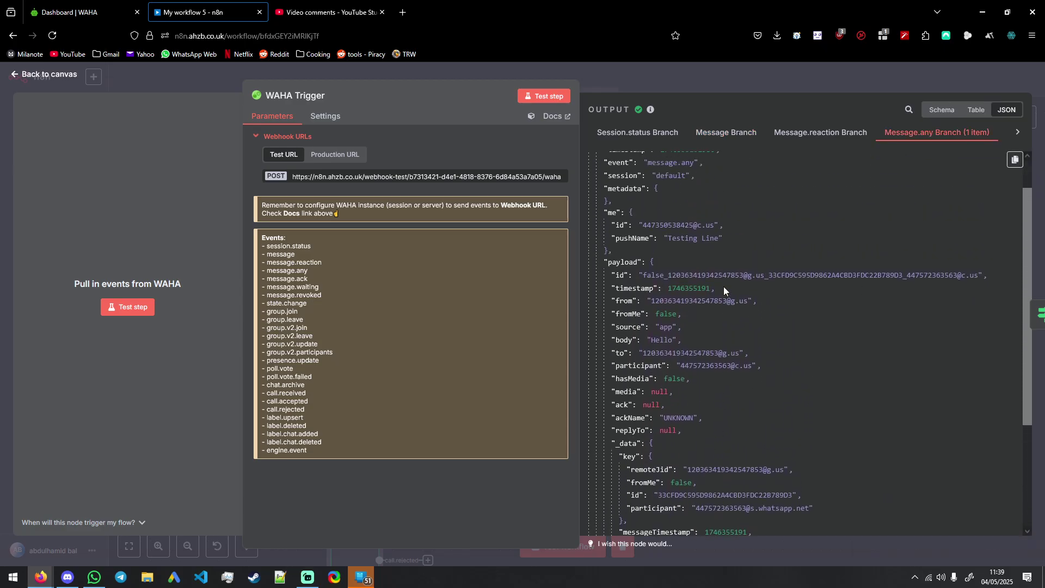
click(669, 87)
- Try to test the "From testing group?" node with its existing input connection
double_click(589, 271)
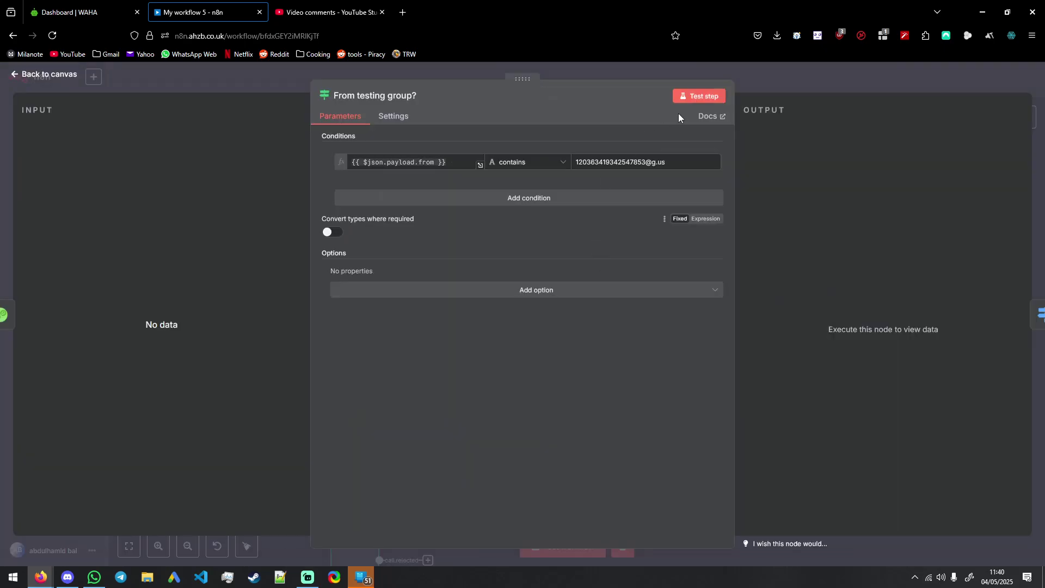
click(707, 96)
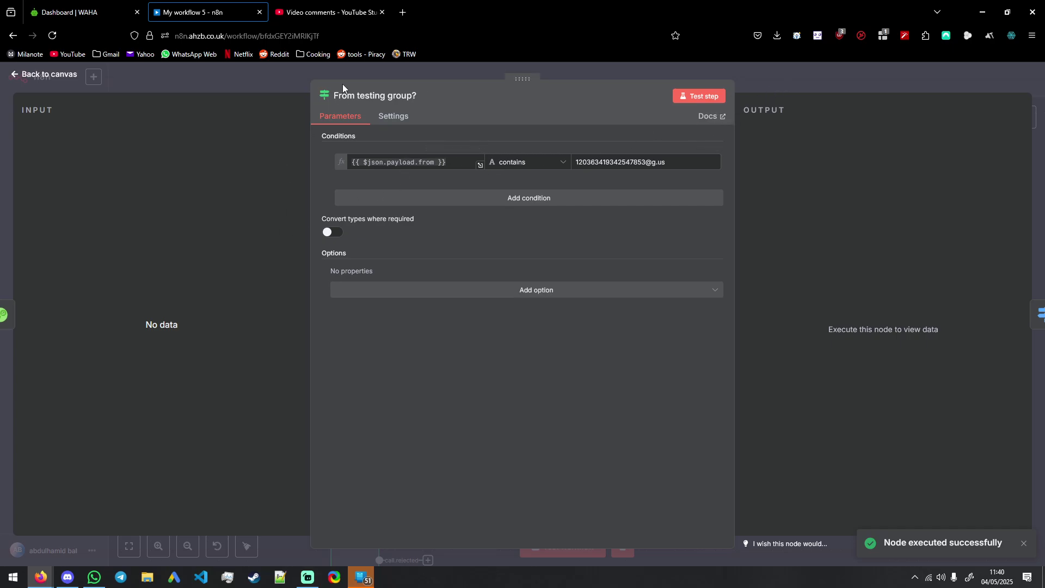
click(831, 83)
- Connect the trigger's message.any output to the "From testing group?" node and delete the connection from the message output
drag(611, 180, 572, 177)
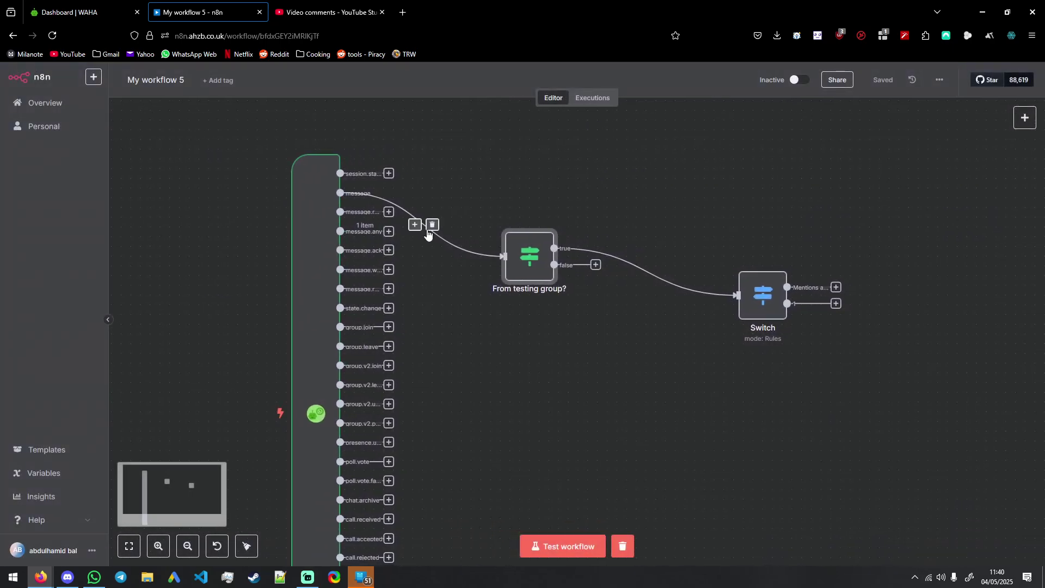
drag(388, 235, 504, 256)
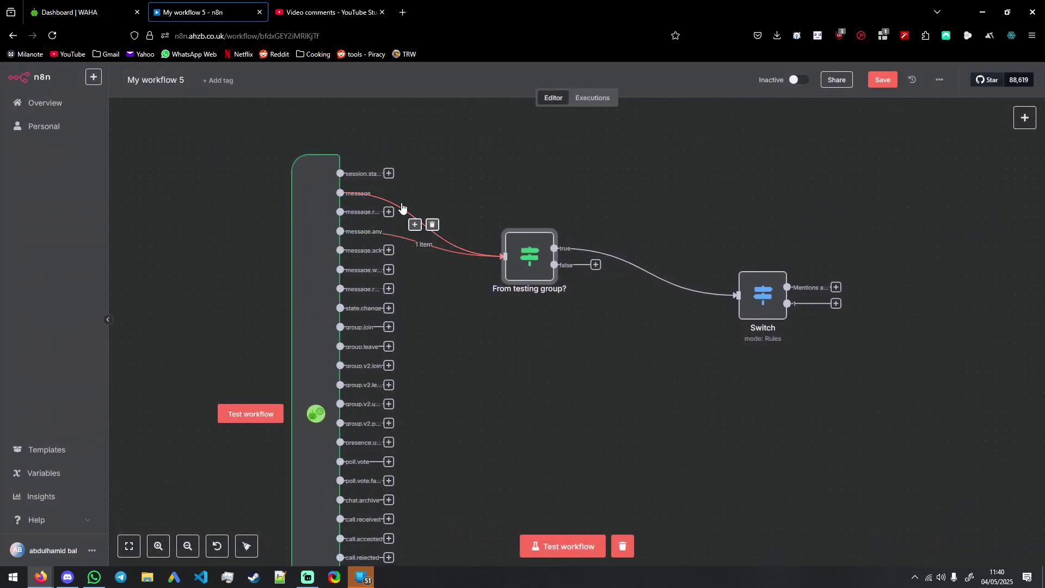
click(433, 225)
- Run the "From testing group?" node on the captured message.any data
double_click(530, 256)
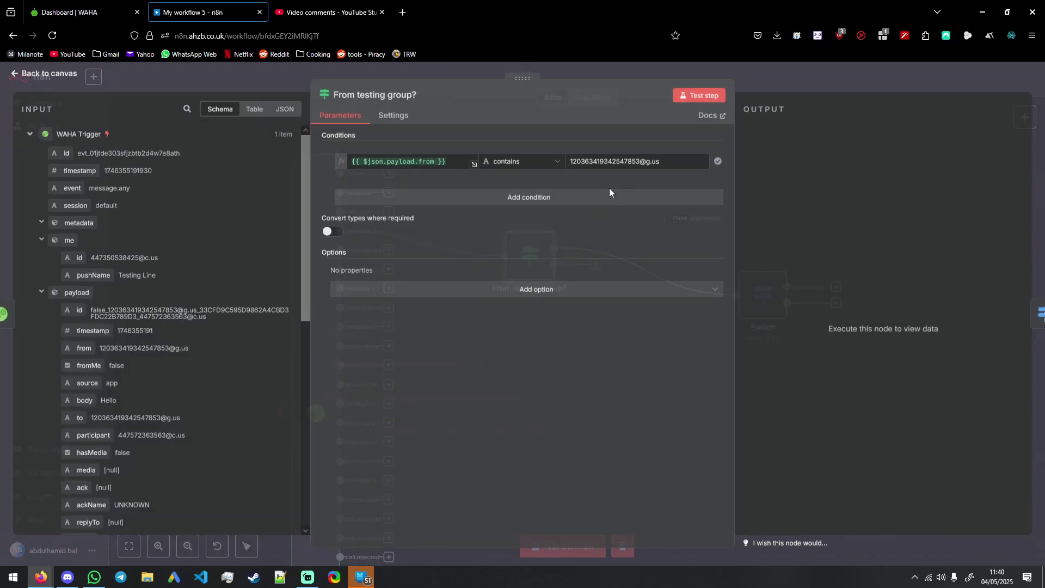
click(701, 98)
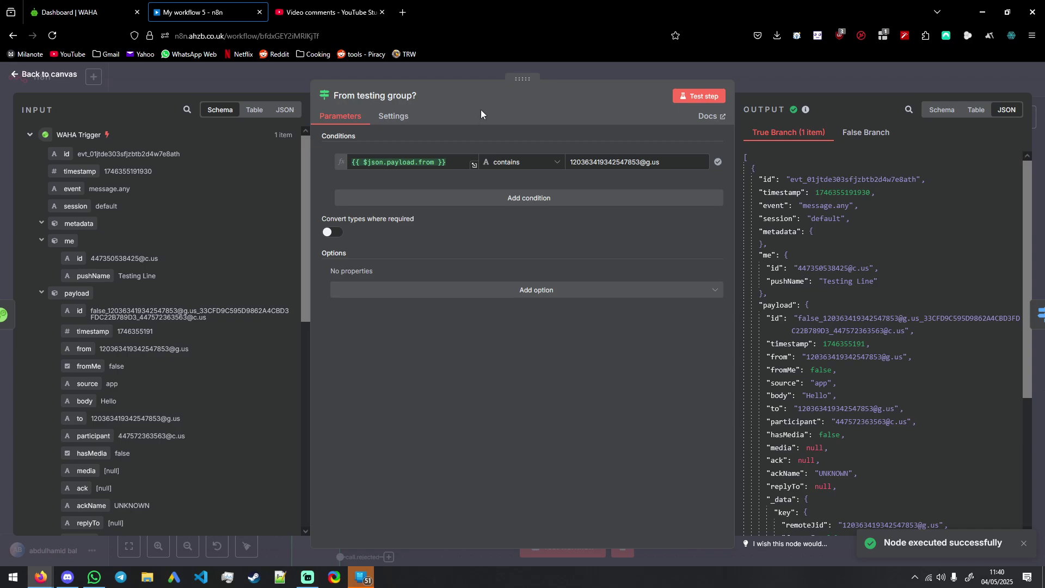
click(478, 72)
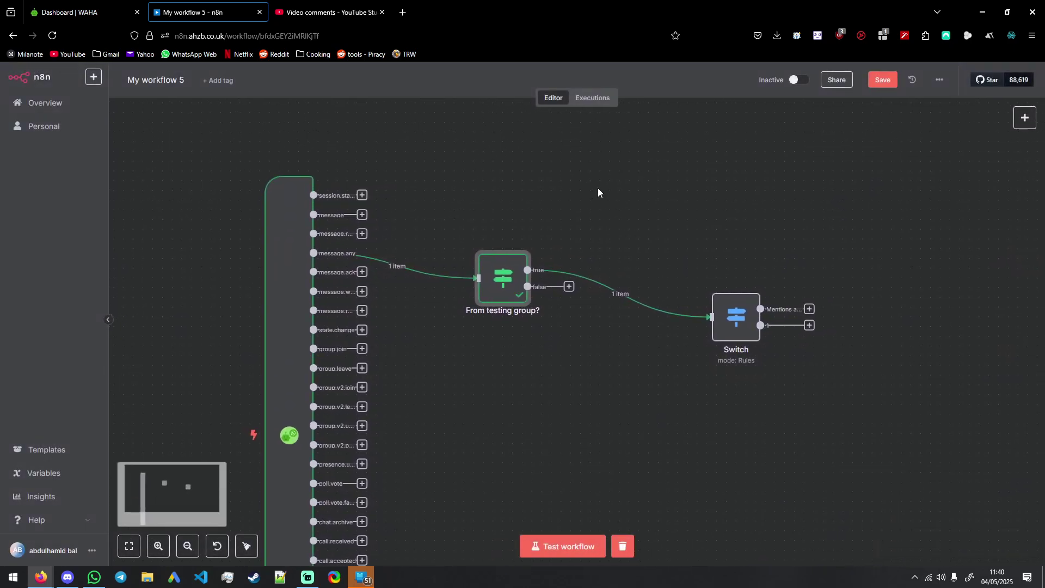
- Reopen the "From testing group?" node and examine the payload's from value in its input data
mouse_move(598, 188)
mouse_down()
mouse_move(629, 185)
mouse_move(615, 191)
mouse_up()
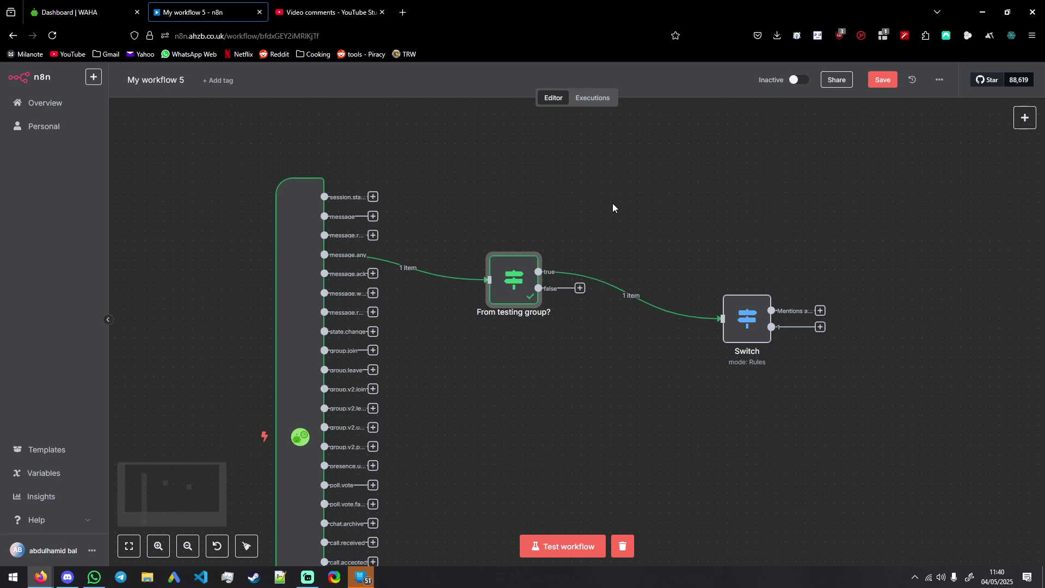
drag(607, 220, 604, 228)
double_click(528, 287)
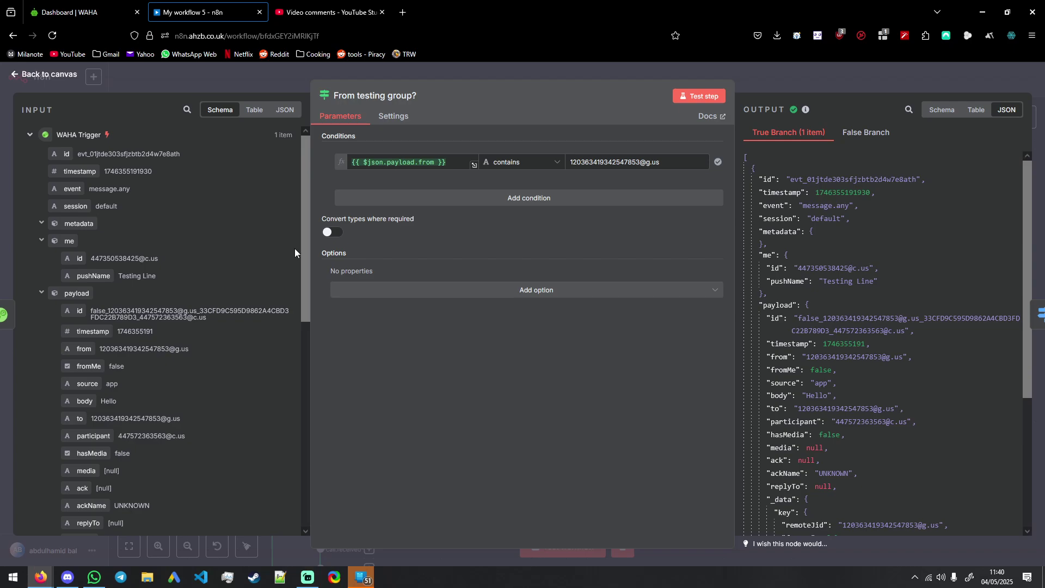
drag(204, 351, 106, 352)
click(191, 351)
click(192, 353)
drag(172, 350, 108, 350)
click(170, 350)
drag(190, 350, 100, 350)
click(115, 351)
- Open WhatsApp Web in a new tab and create a group named "Testing two" with Ahzb Web Solutions and a personal contact
middle_click(190, 55)
click(205, 15)
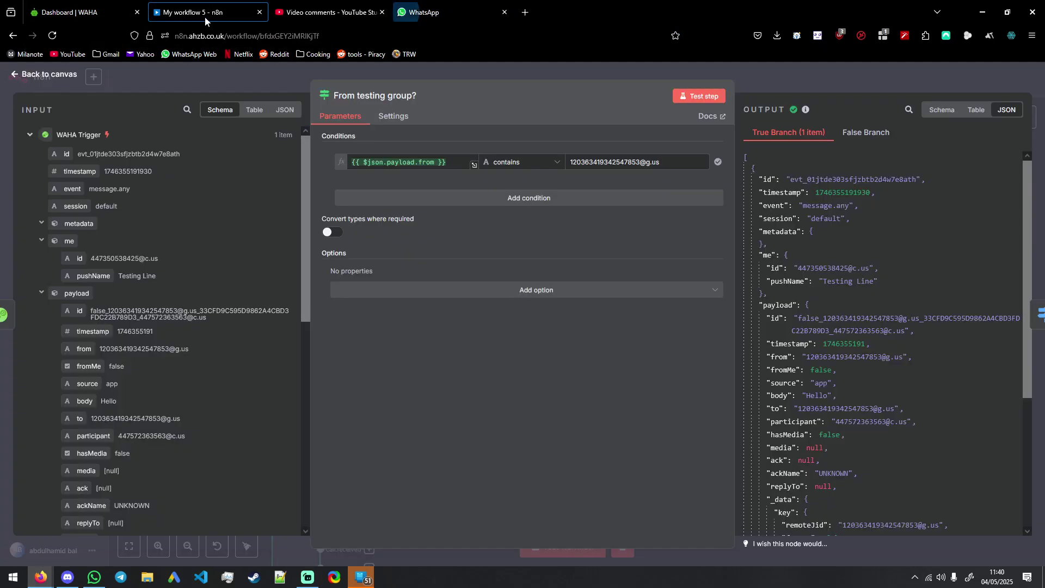
click(440, 7)
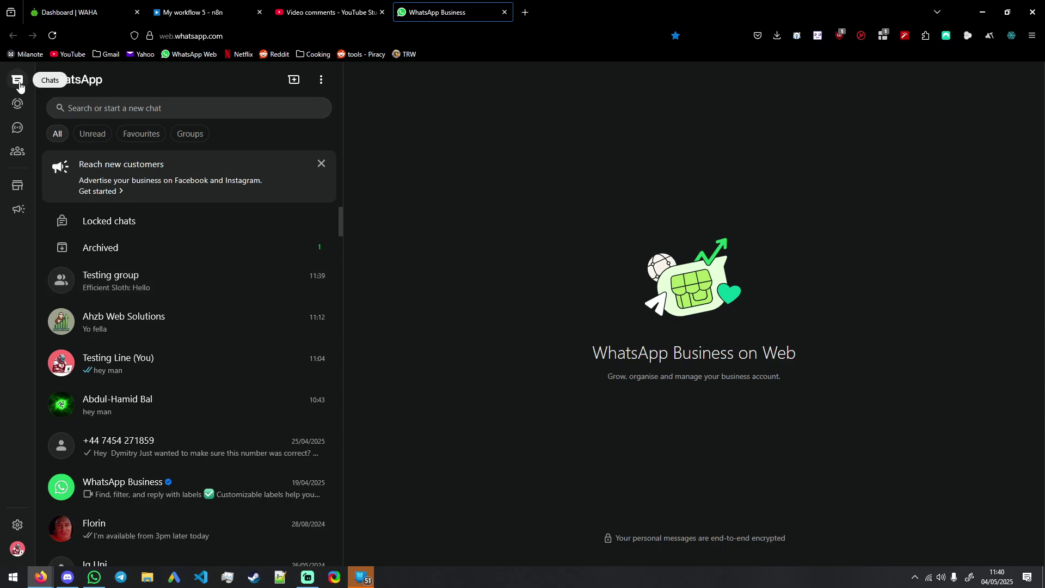
click(321, 81)
click(356, 129)
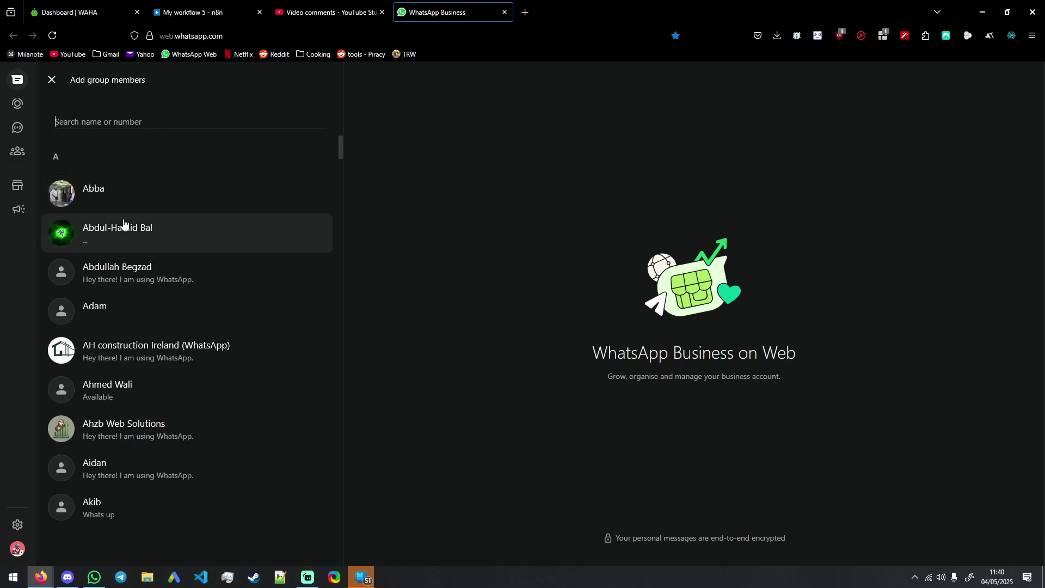
click(141, 425)
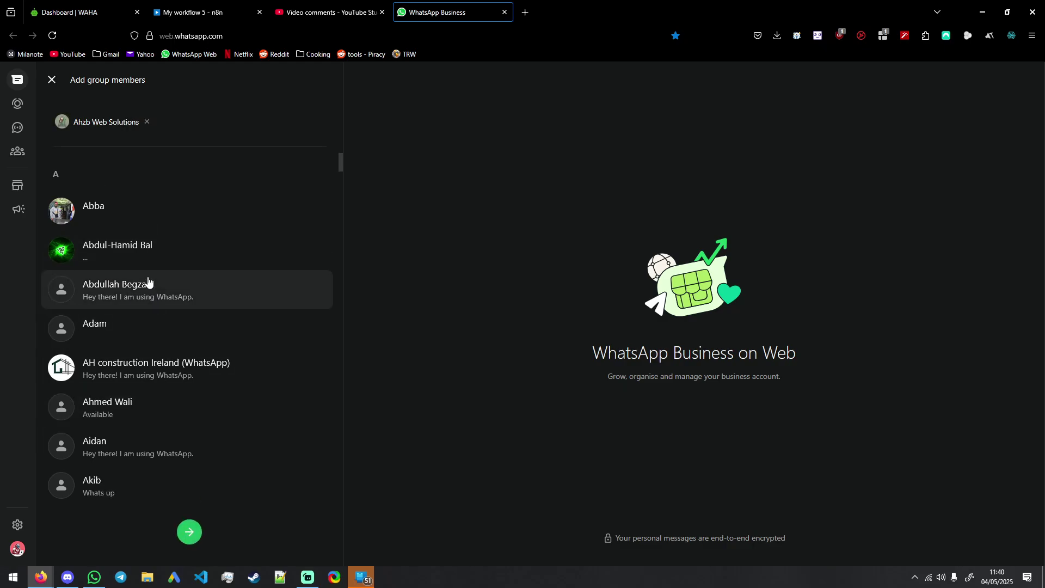
click(139, 261)
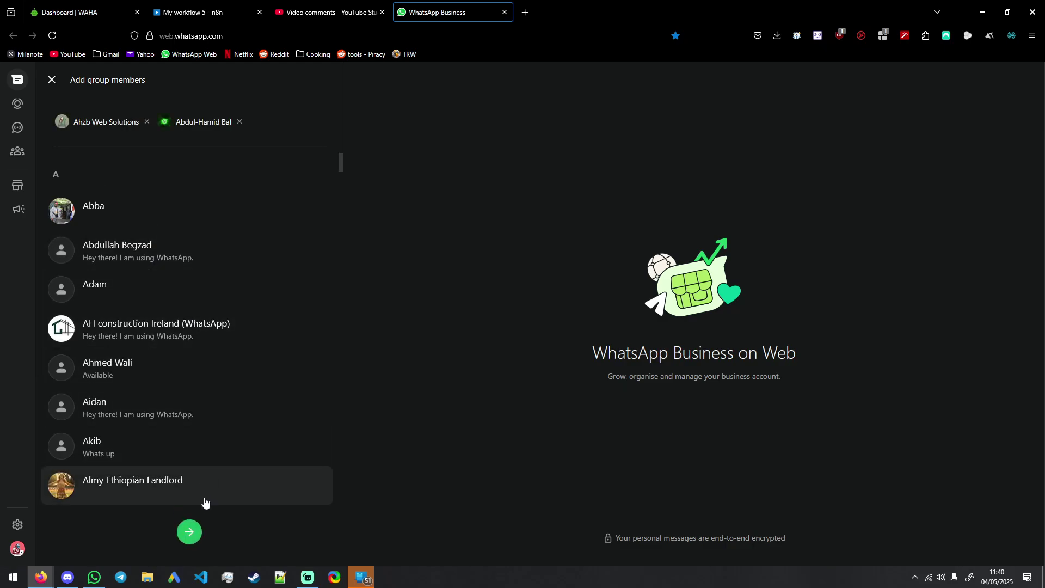
click(188, 532)
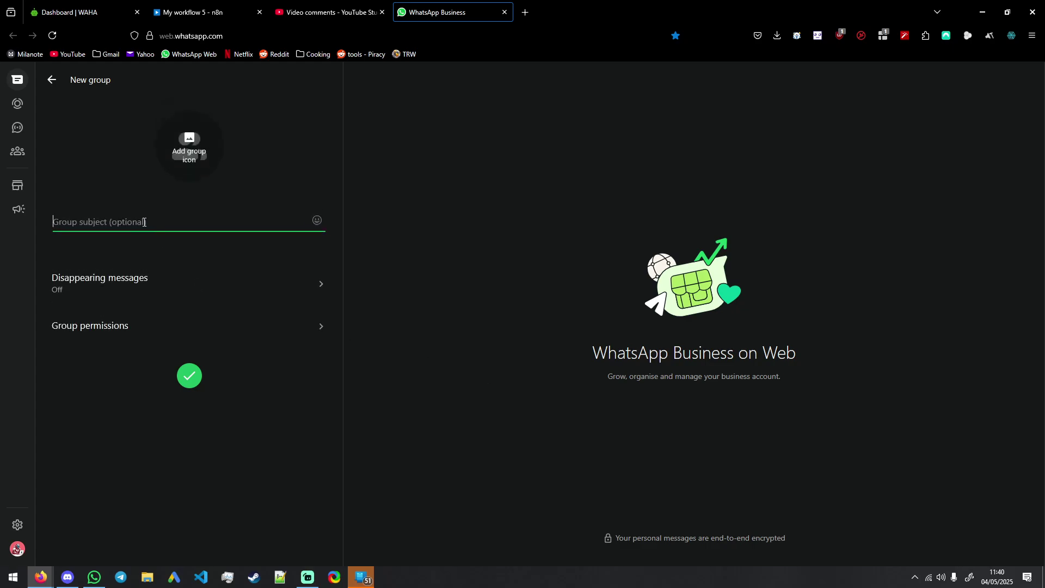
text(Testing two)
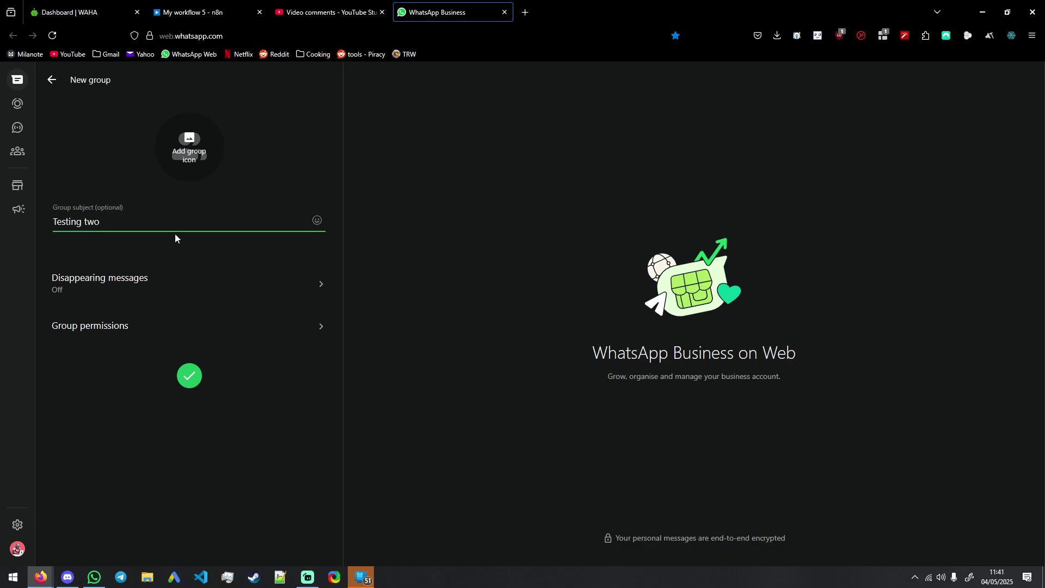
click(189, 376)
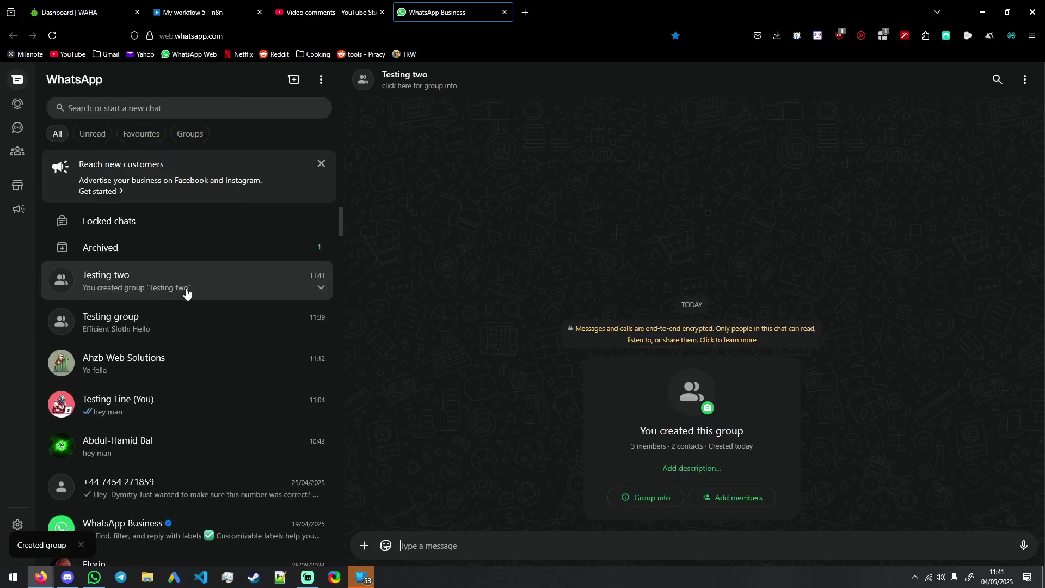
- Back in n8n, enter the payload's from group ID as the contains value of the "From testing group?" condition, and reopen the node
click(203, 10)
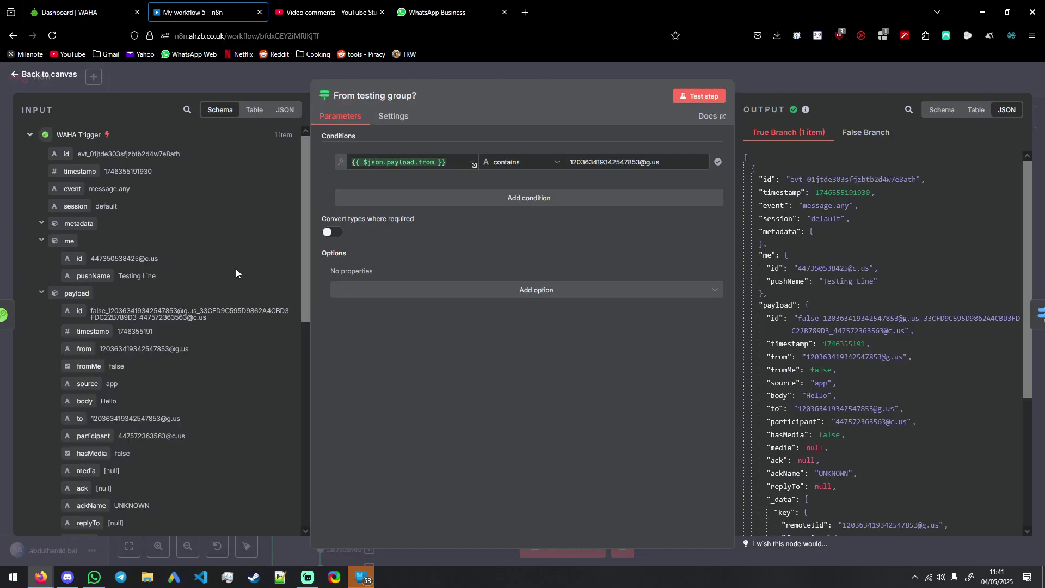
drag(194, 353, 110, 353)
click(650, 163)
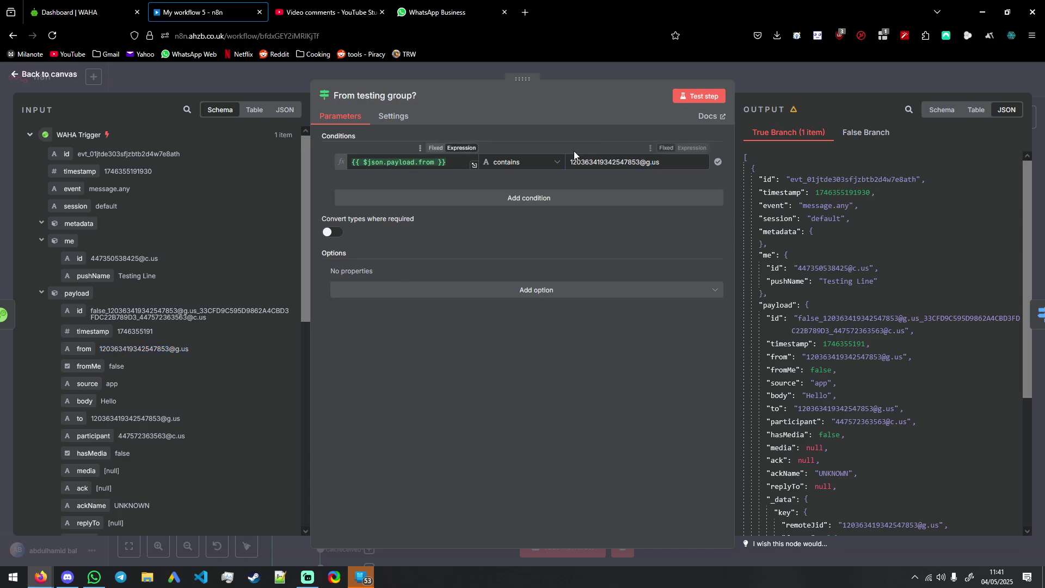
click(582, 70)
scroll(623, 201, left, 2)
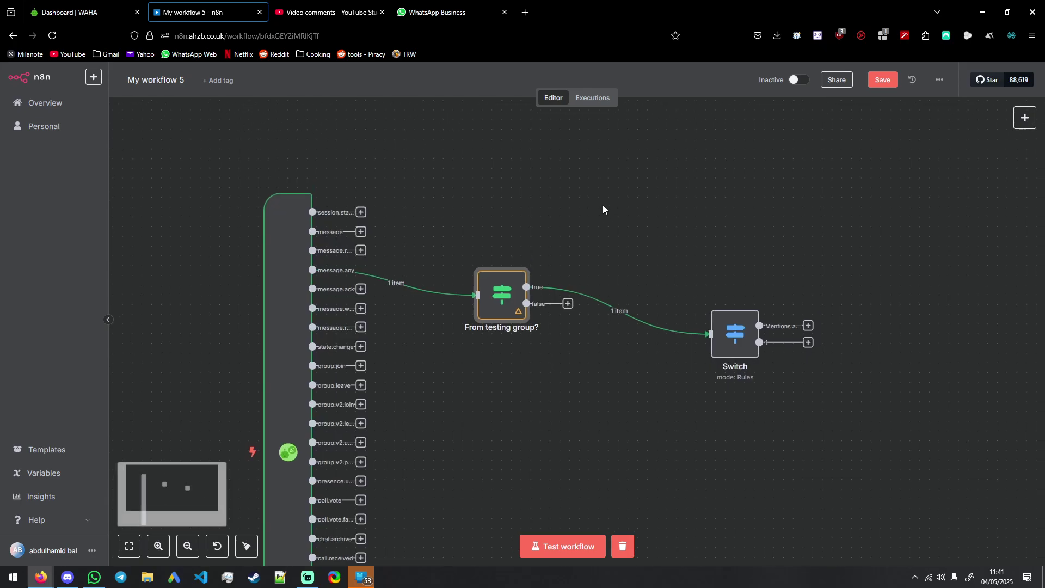
double_click(520, 289)
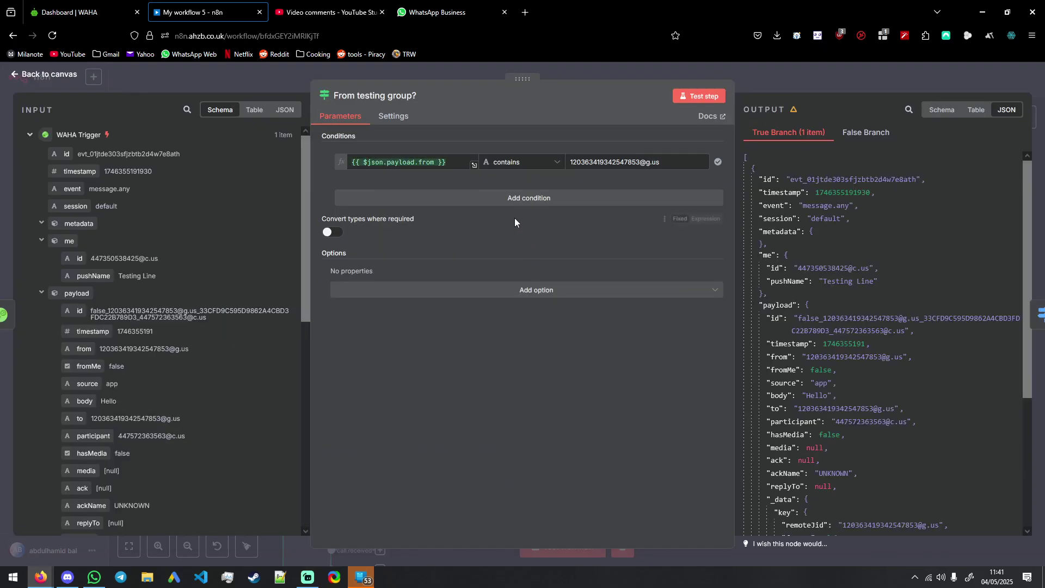
- Test the "From testing group?" condition with the "is equal to" operator and save the workflow
click(517, 162)
mouse_move(522, 207)
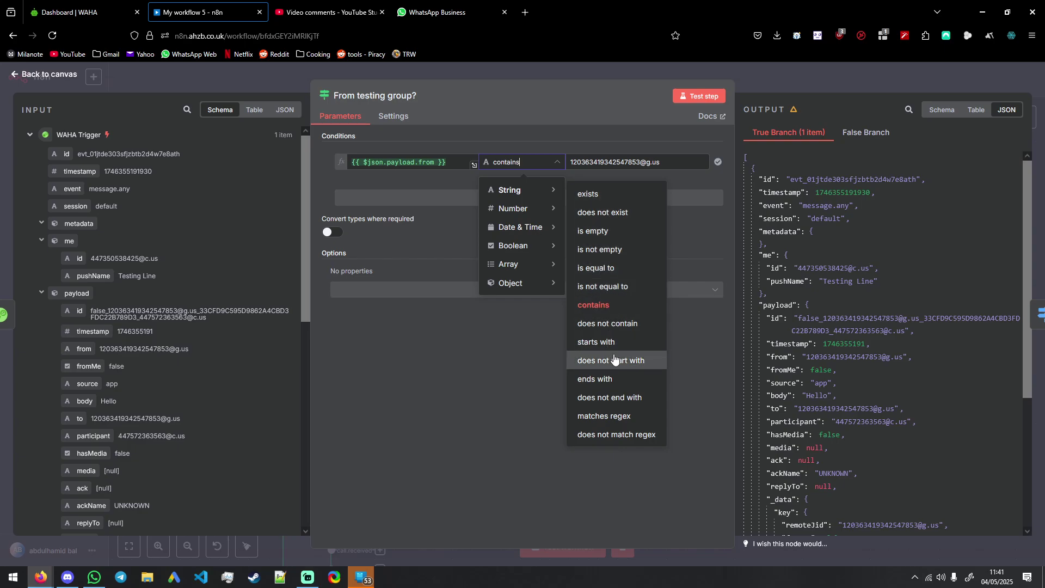
click(601, 268)
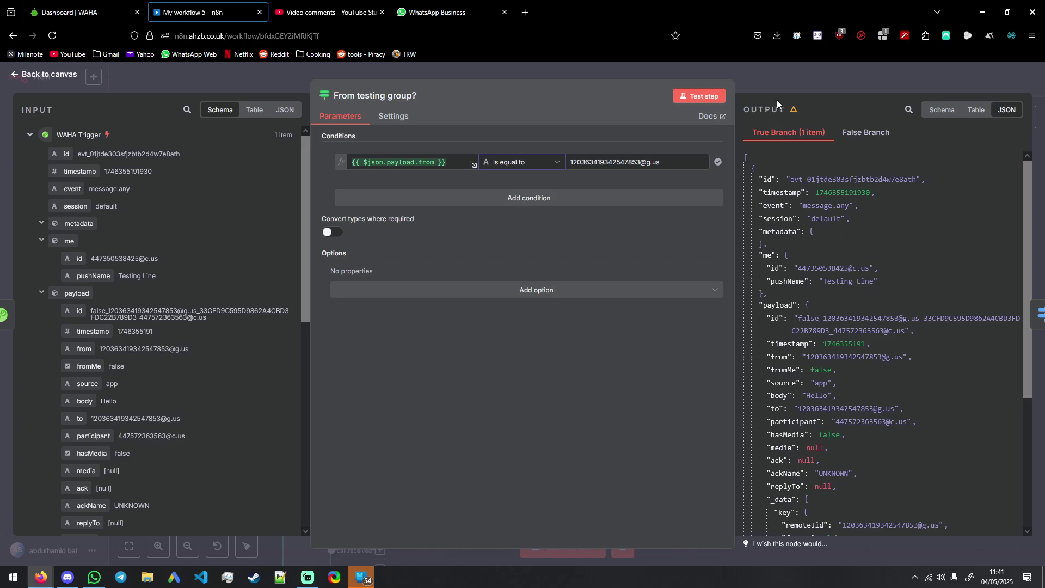
click(700, 96)
click(804, 98)
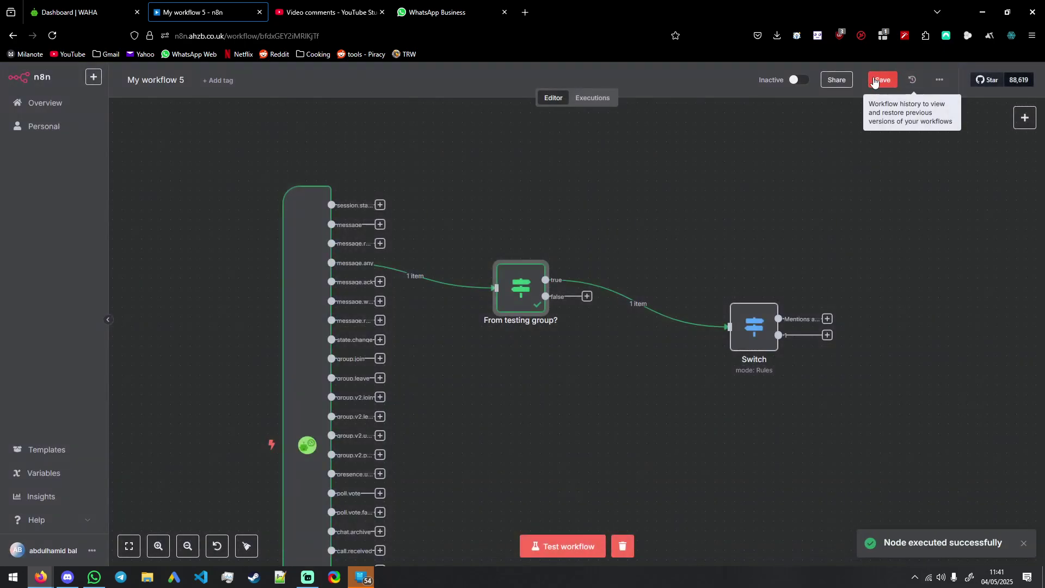
scroll(838, 125, right, 1)
scroll(553, 243, right, 1)
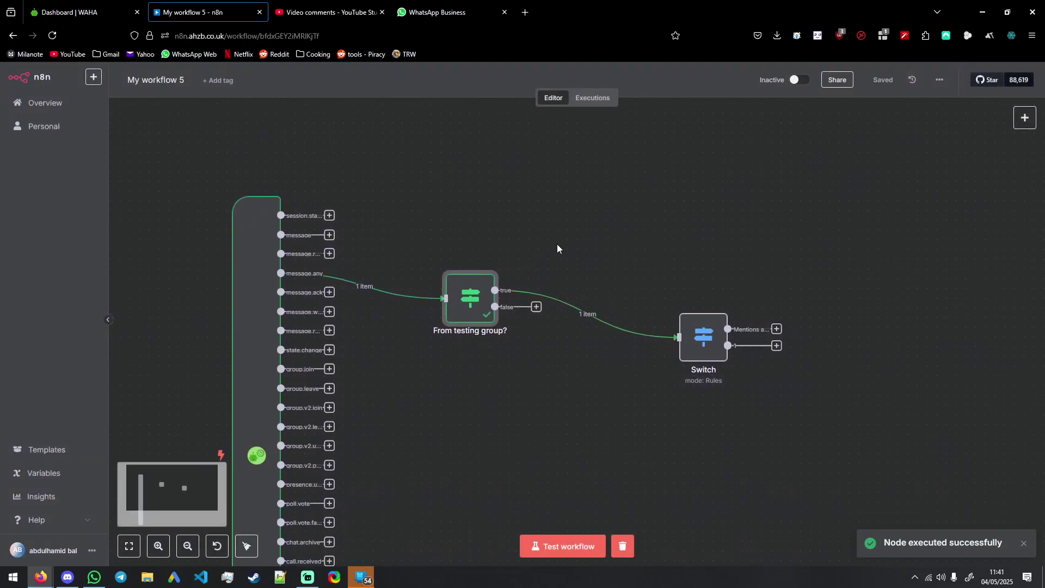
drag(557, 244, 630, 232)
mouse_move(463, 273)
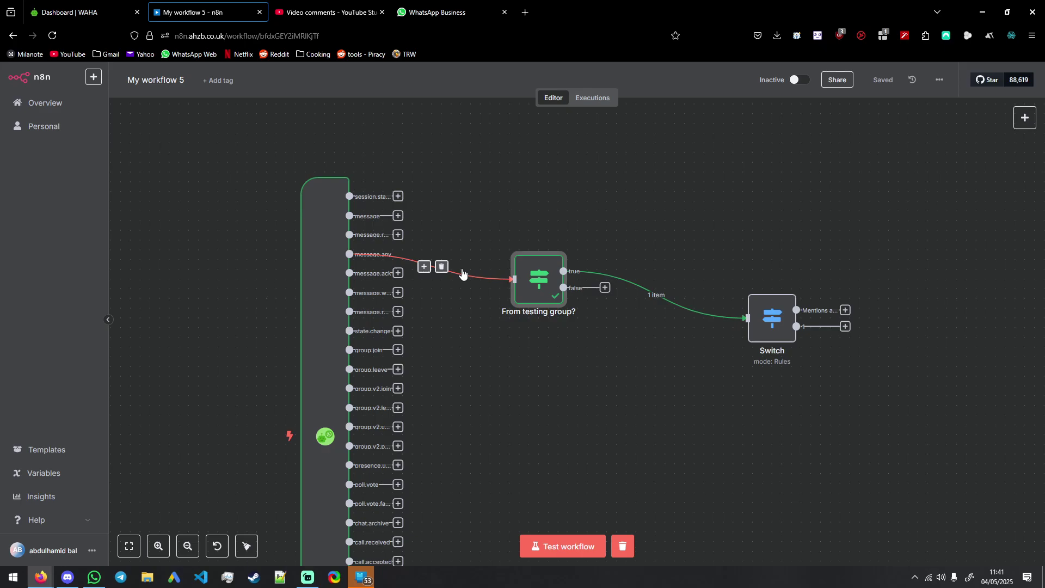
scroll(466, 218, down, 2)
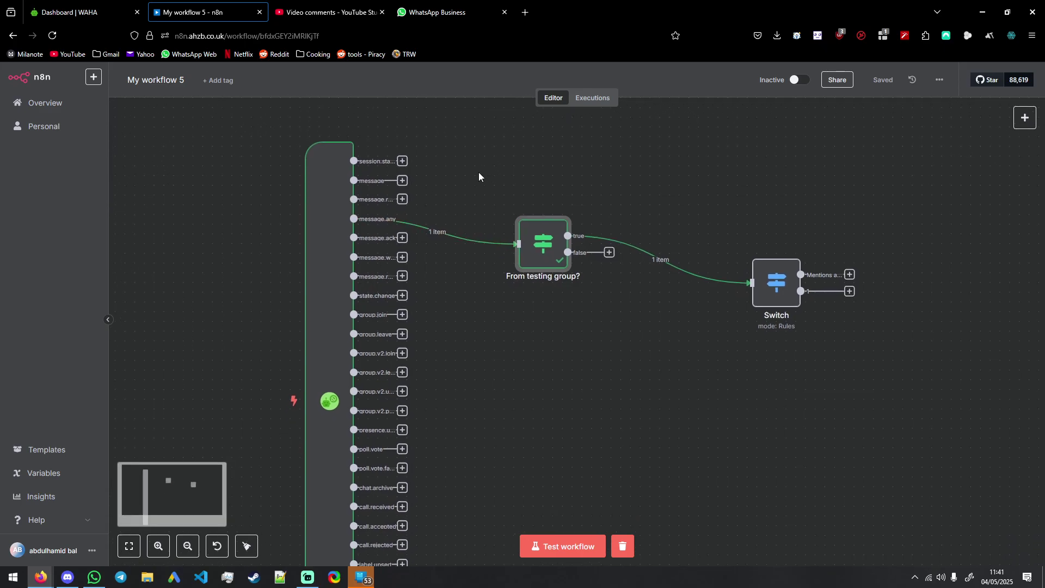
drag(530, 195, 526, 212)
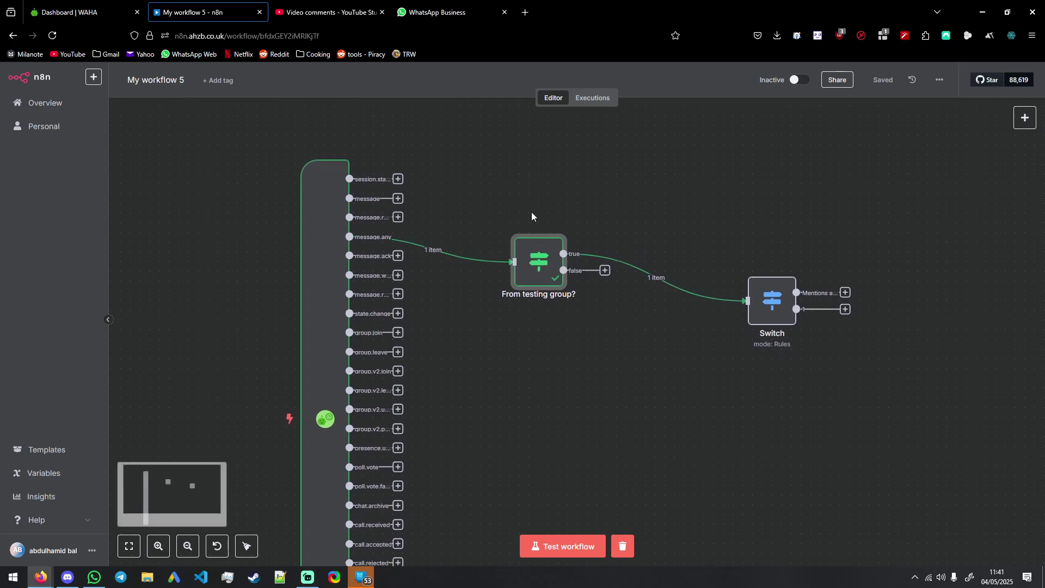
drag(682, 199, 674, 211)
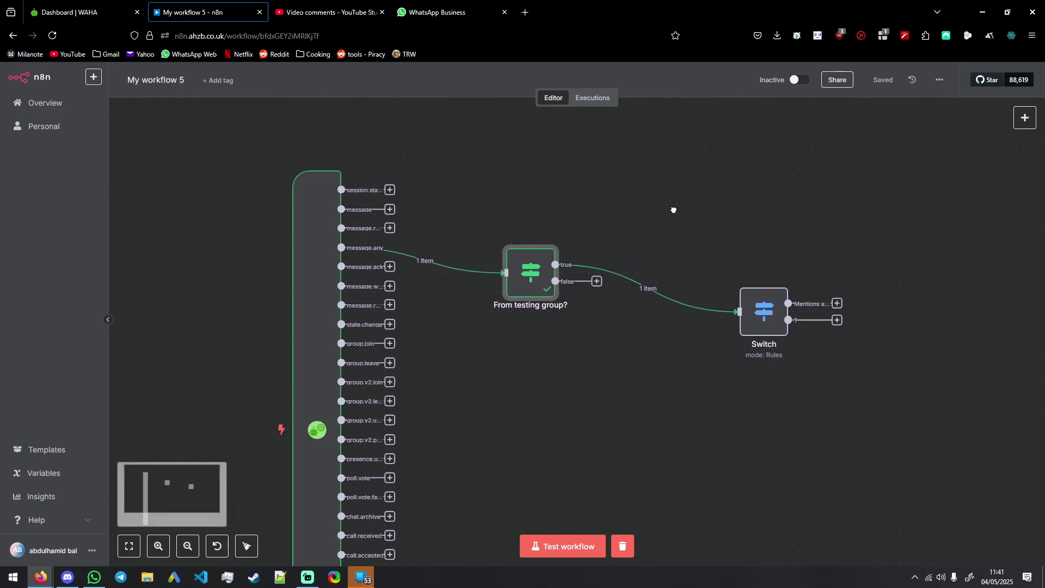
scroll(674, 210, down, 1)
scroll(656, 204, up, 1)
scroll(611, 220, right, 1)
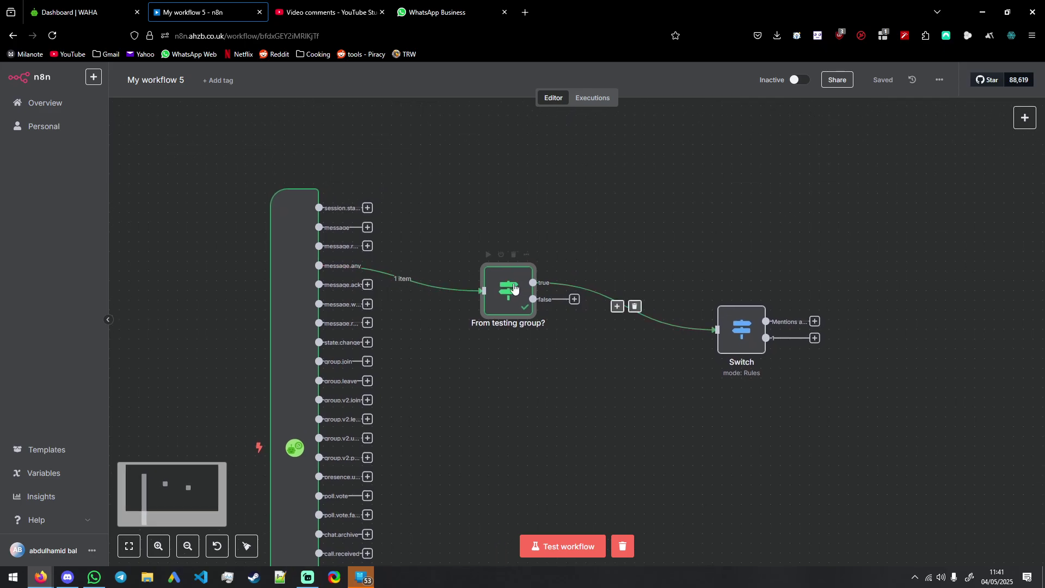
- Move the "From testing group?" node away from the trigger and insert a Switch node on the message.any connection before it
drag(515, 288, 582, 279)
scroll(485, 240, right, 1)
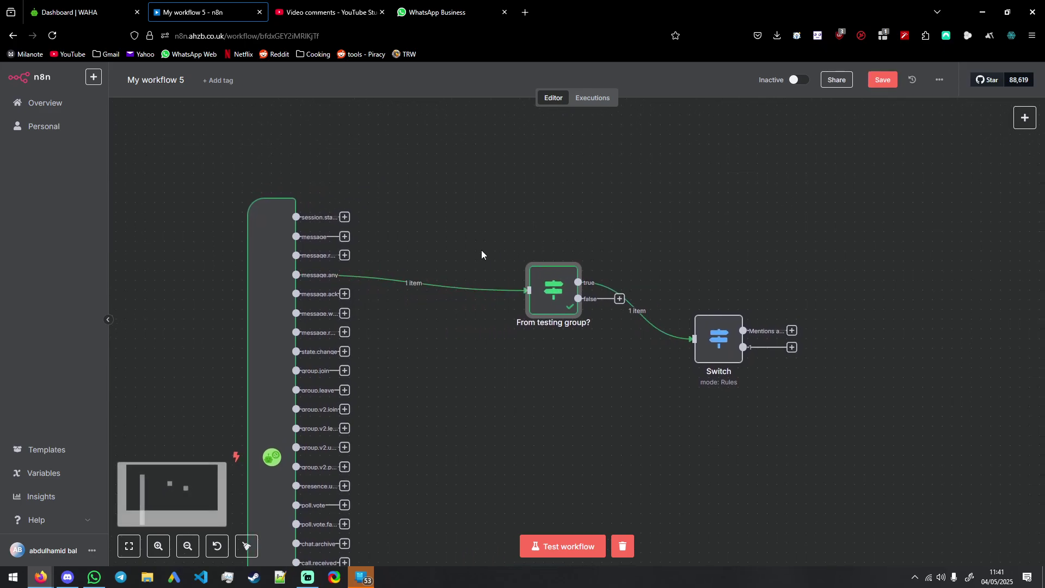
scroll(474, 245, left, 1)
click(417, 289)
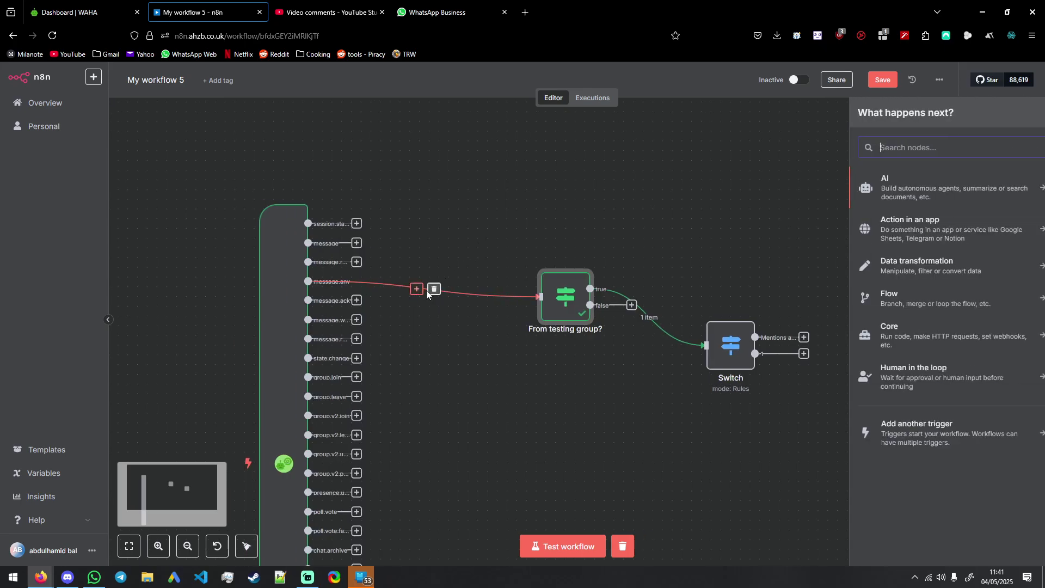
text(Switch)
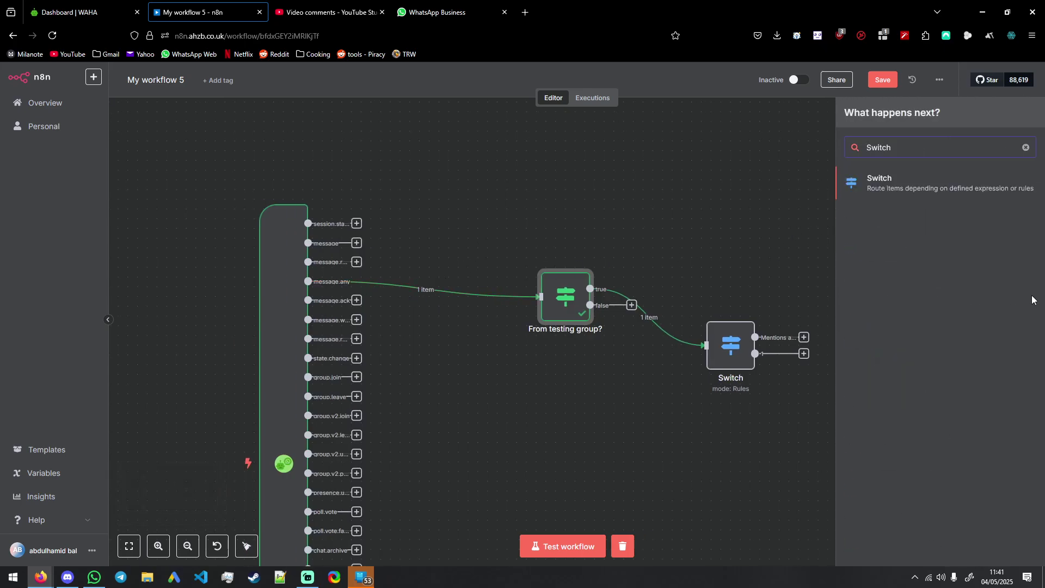
click(902, 196)
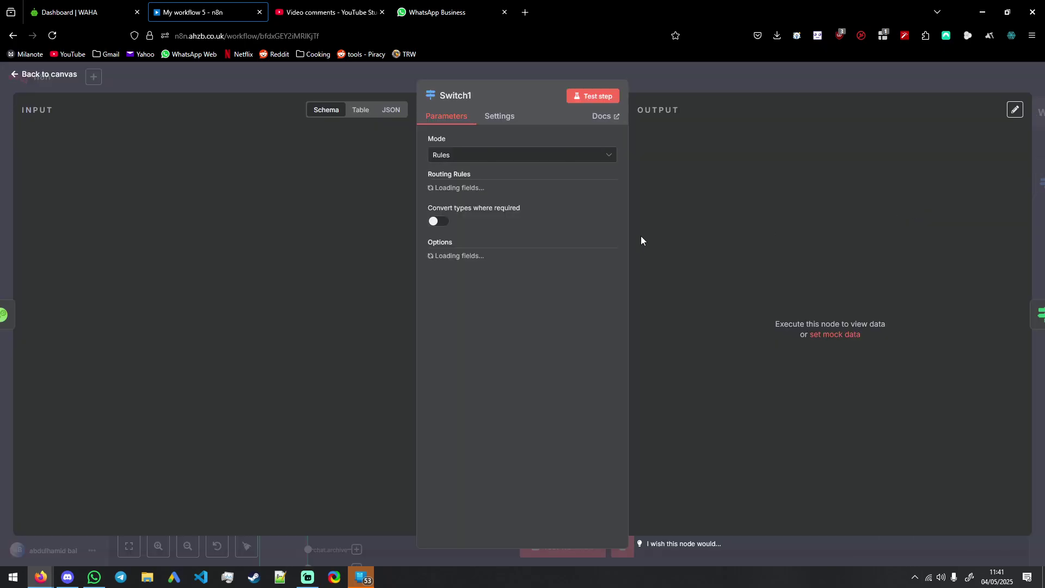
click(473, 319)
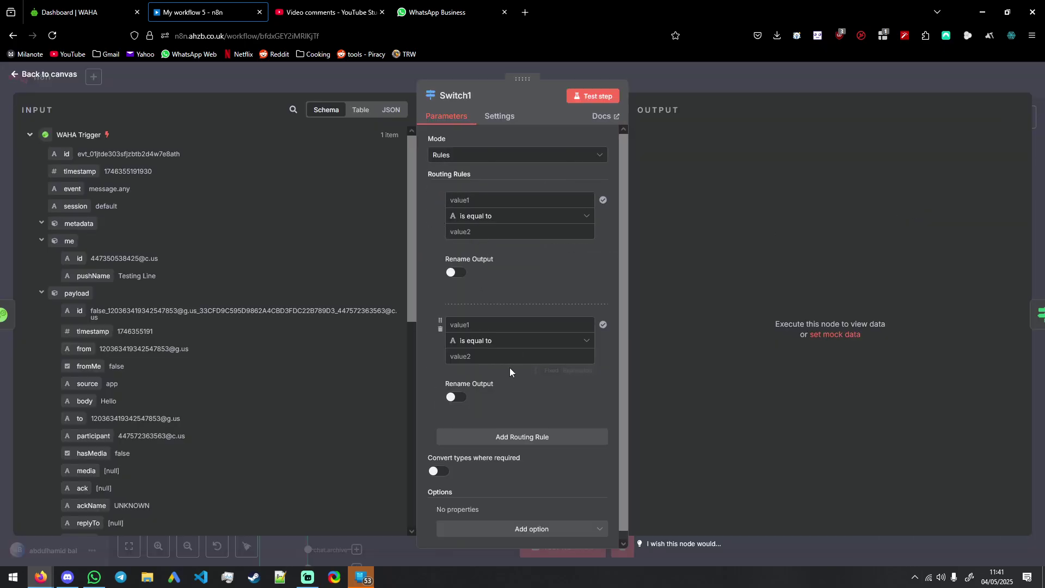
key(Escape)
- Copy the group ID from the "From testing group?" condition and line up the Switch1 node between the trigger and that node
double_click(566, 297)
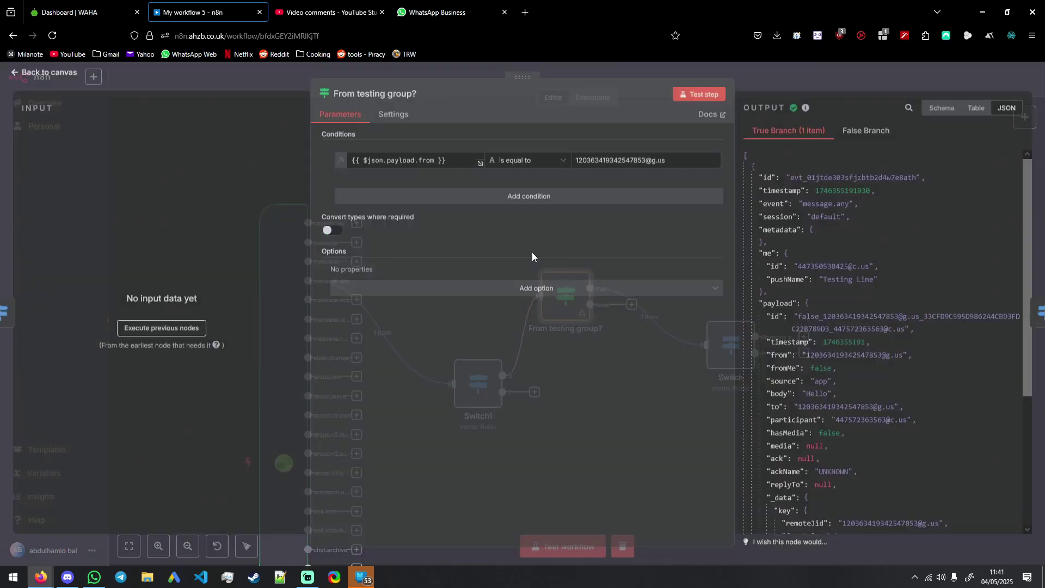
triple_click(621, 162)
key(ctrl+c)
click(587, 73)
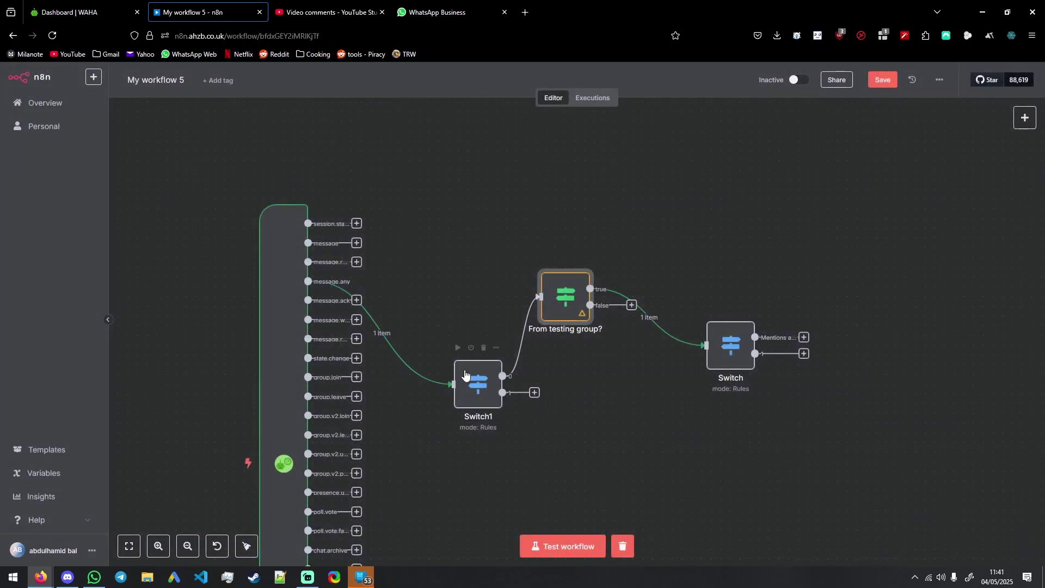
drag(493, 395, 463, 291)
- Set Switch1's first routing rule to {{ $json.payload.from }} is equal to the copied group ID
double_click(463, 294)
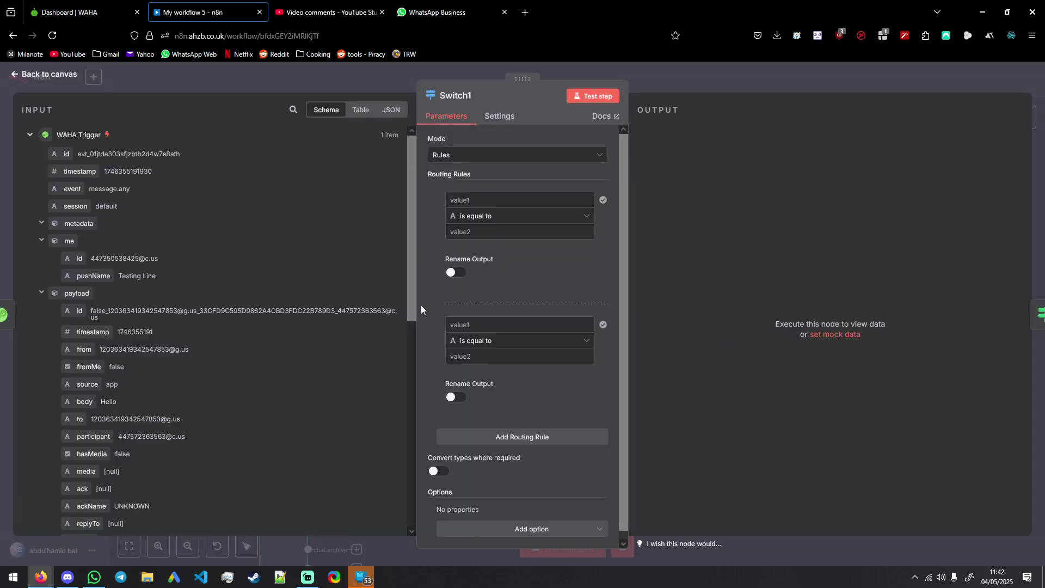
click(486, 238)
key(ctrl+v)
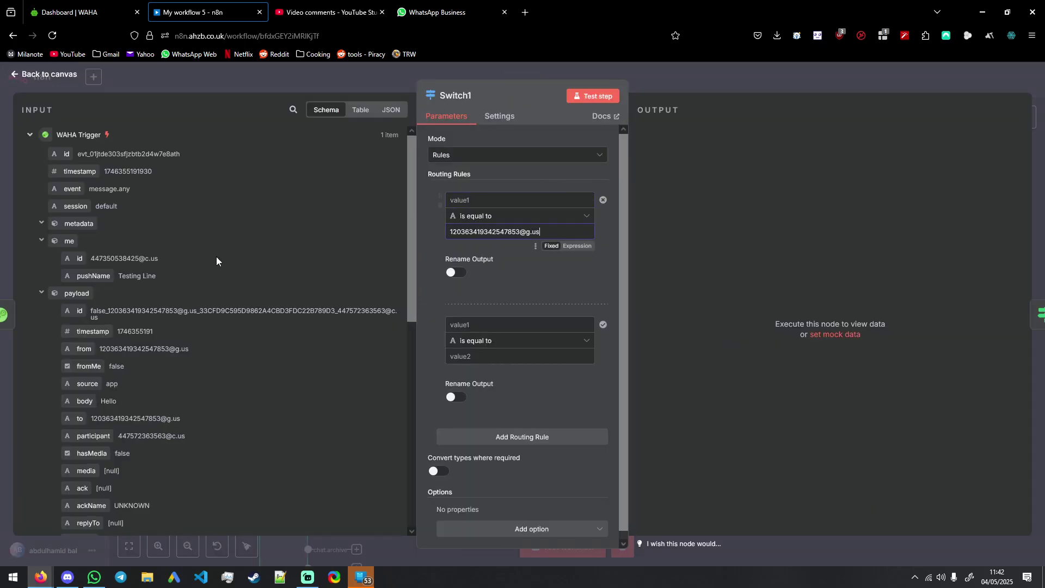
drag(125, 349, 474, 200)
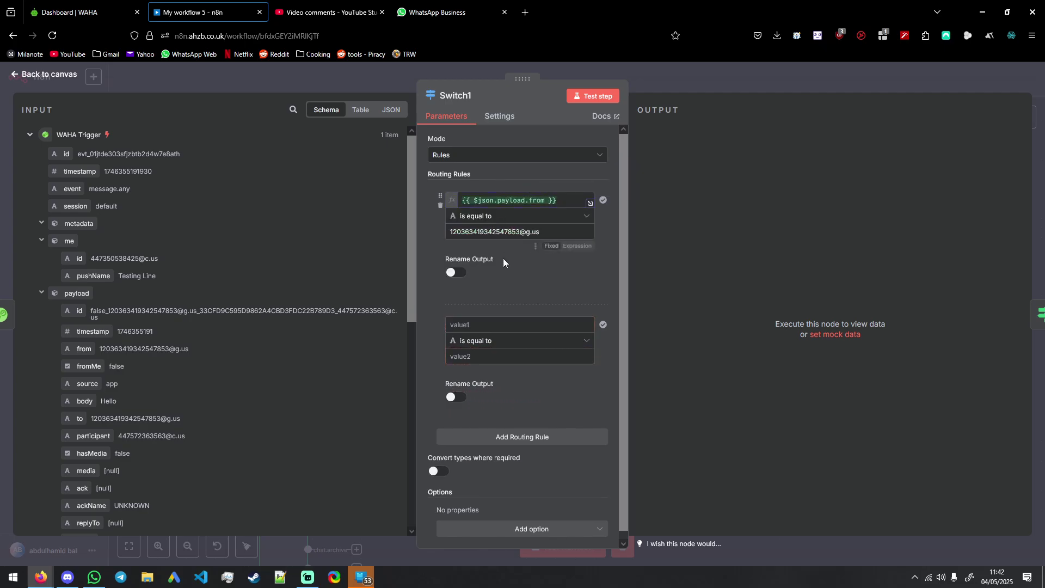
click(492, 327)
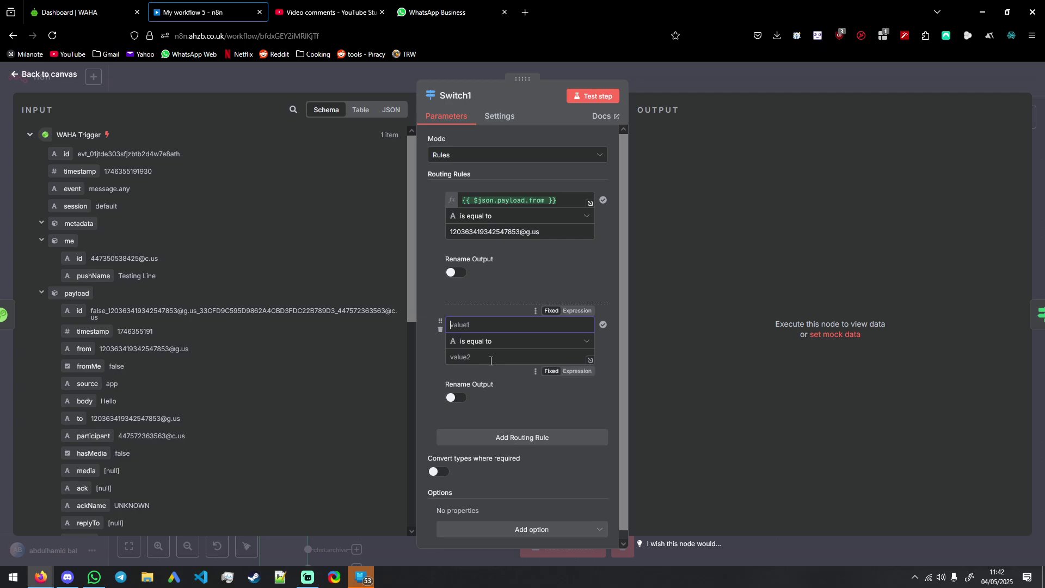
key(Escape)
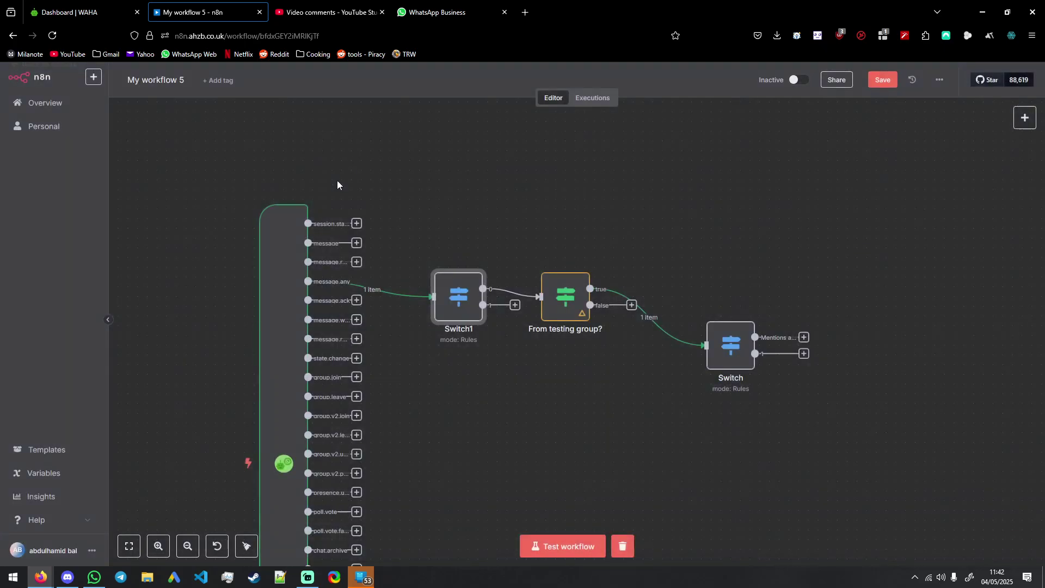
- Start listening for a test event in the WAHA Trigger node and check Switch1 for incoming data
scroll(337, 181, down, 3)
double_click(313, 406)
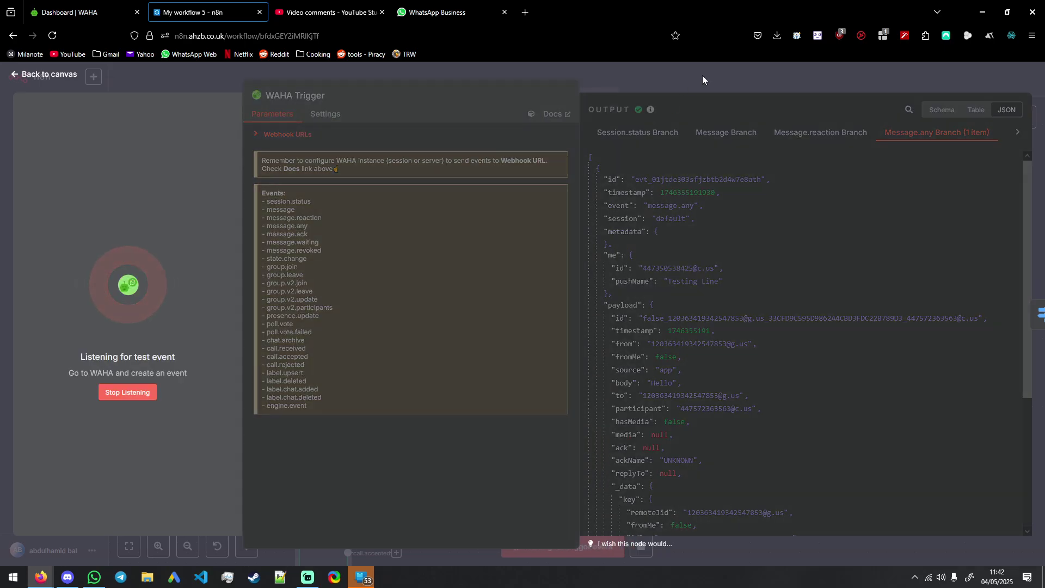
click(702, 75)
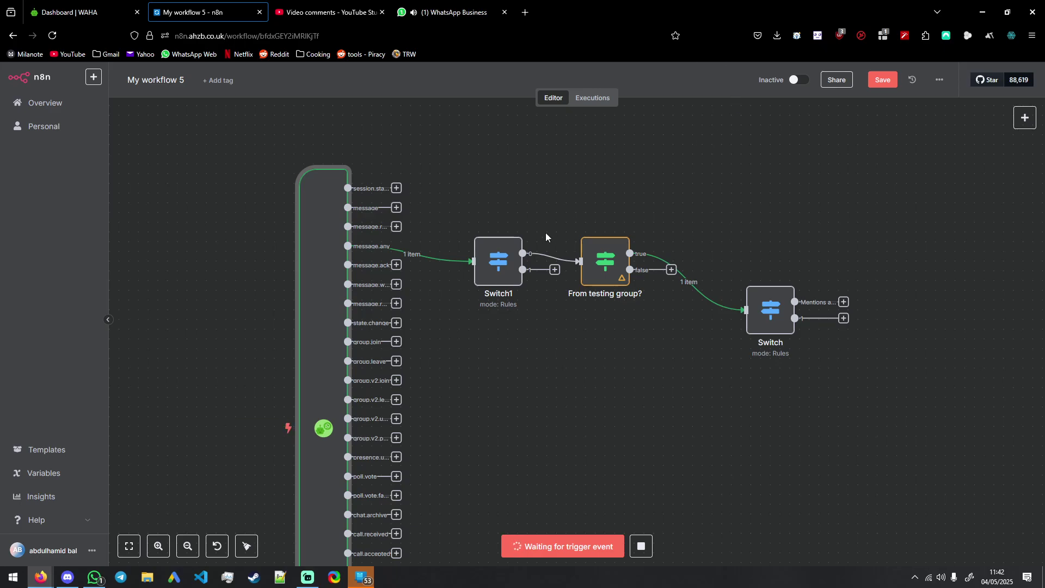
double_click(506, 261)
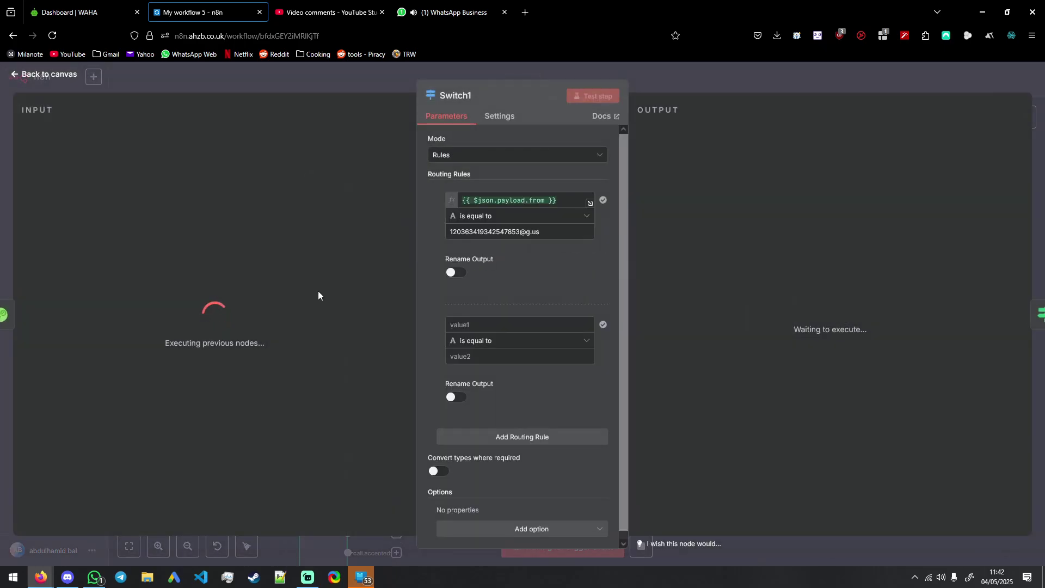
click(684, 86)
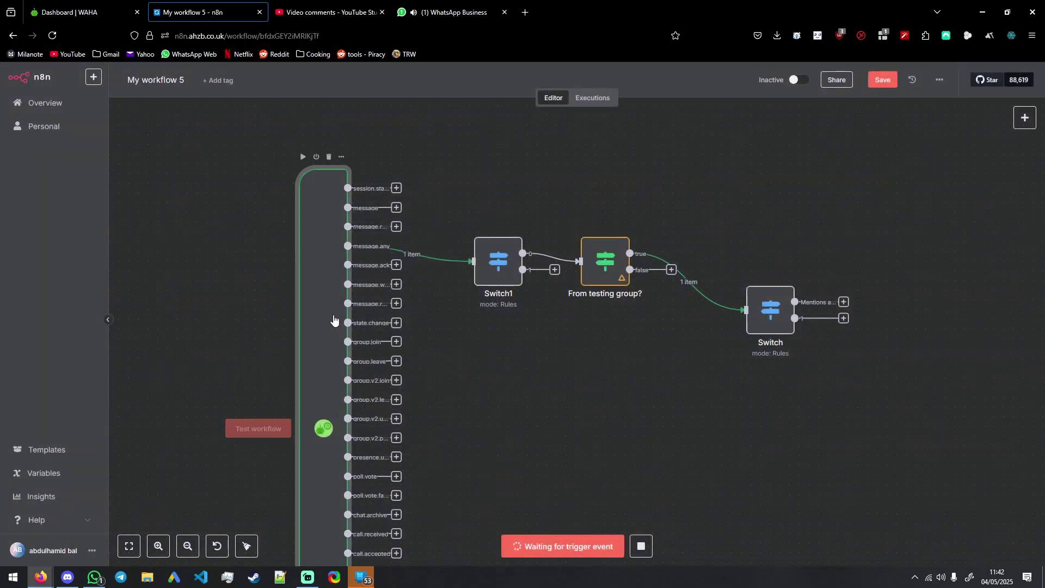
double_click(327, 294)
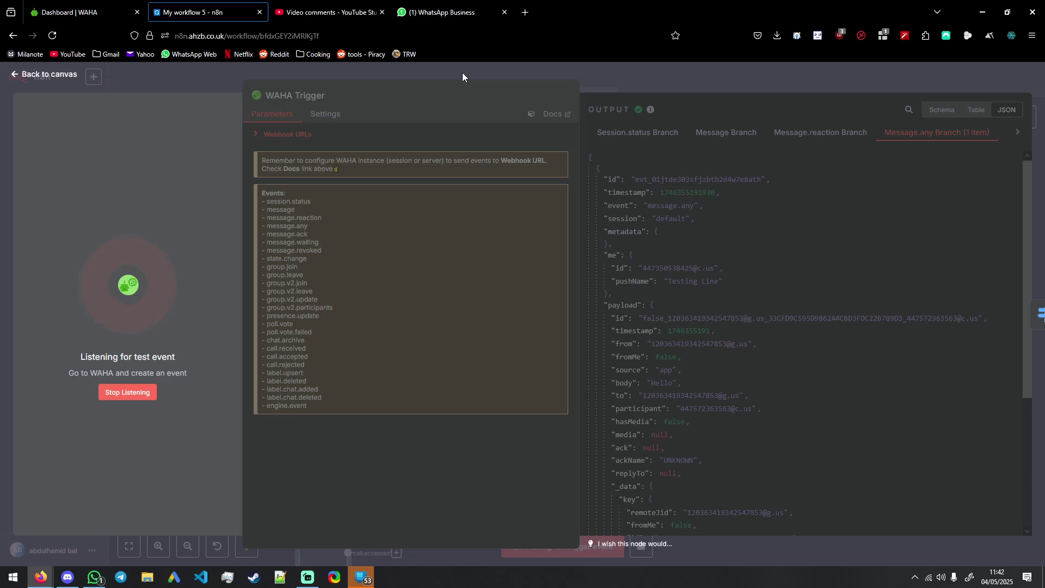
- Switch to WhatsApp Web and send "hi" in the Testing two group
click(444, 12)
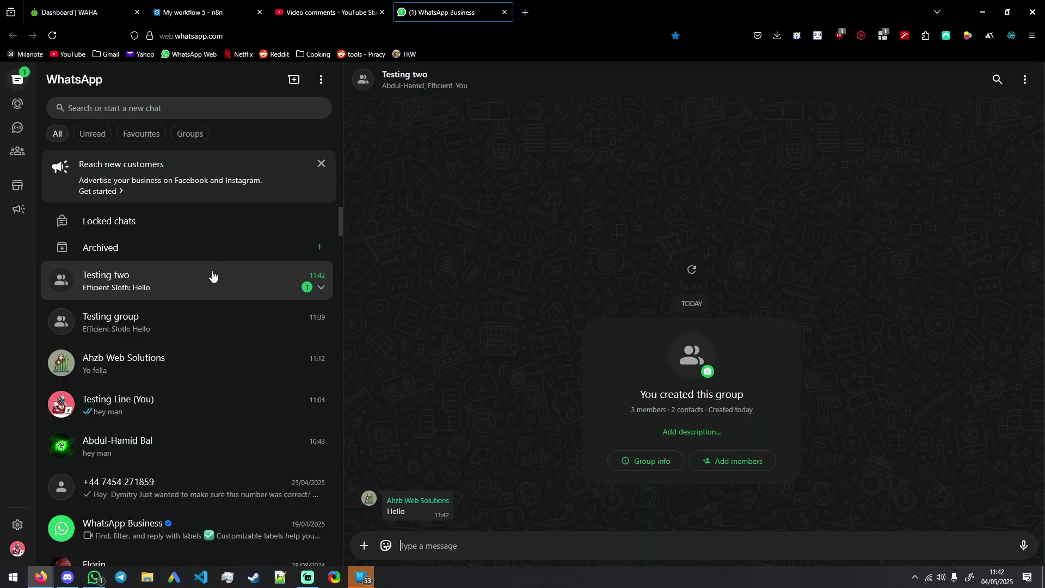
click(535, 542)
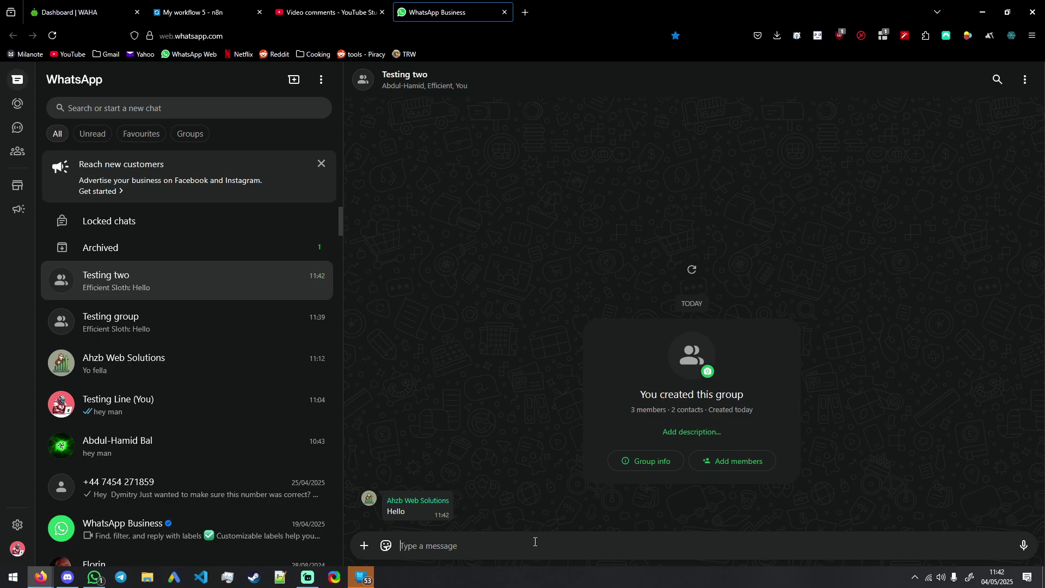
text(hi)
key(Return)
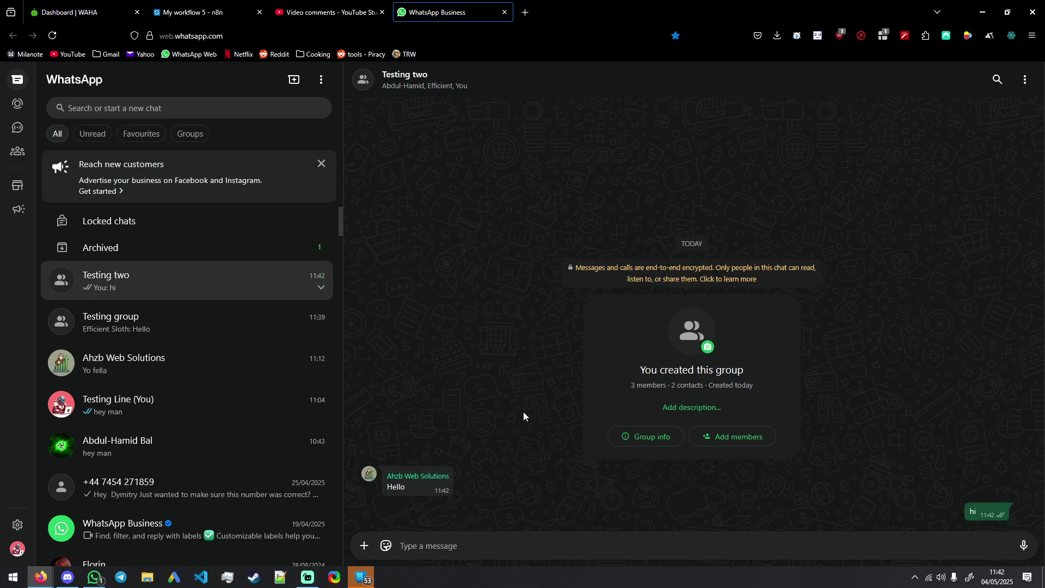
- Back in n8n, run the WAHA Trigger test again to capture a new message from the Testing two group
click(207, 12)
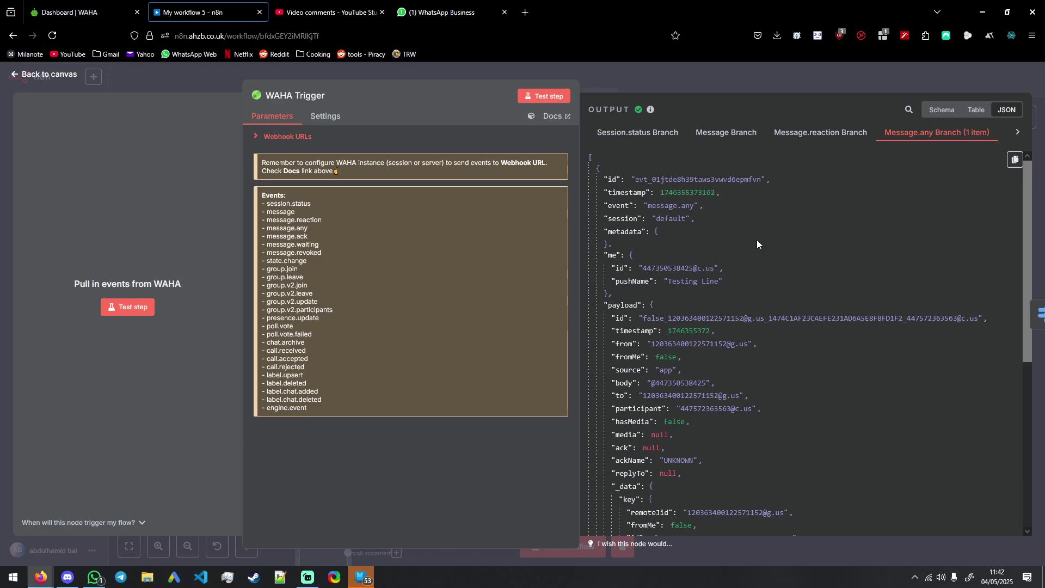
click(551, 99)
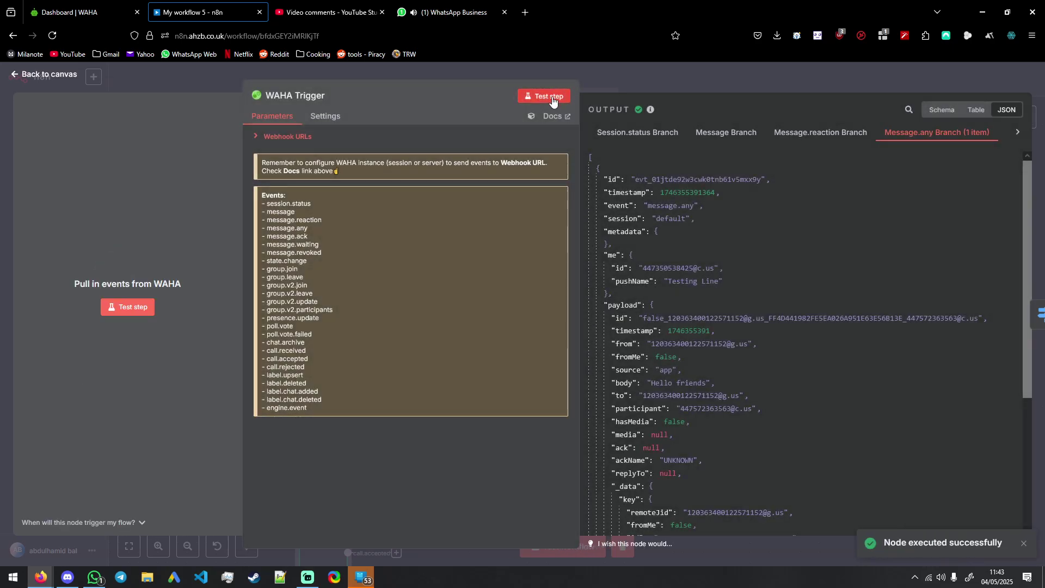
click(626, 83)
drag(551, 204, 526, 214)
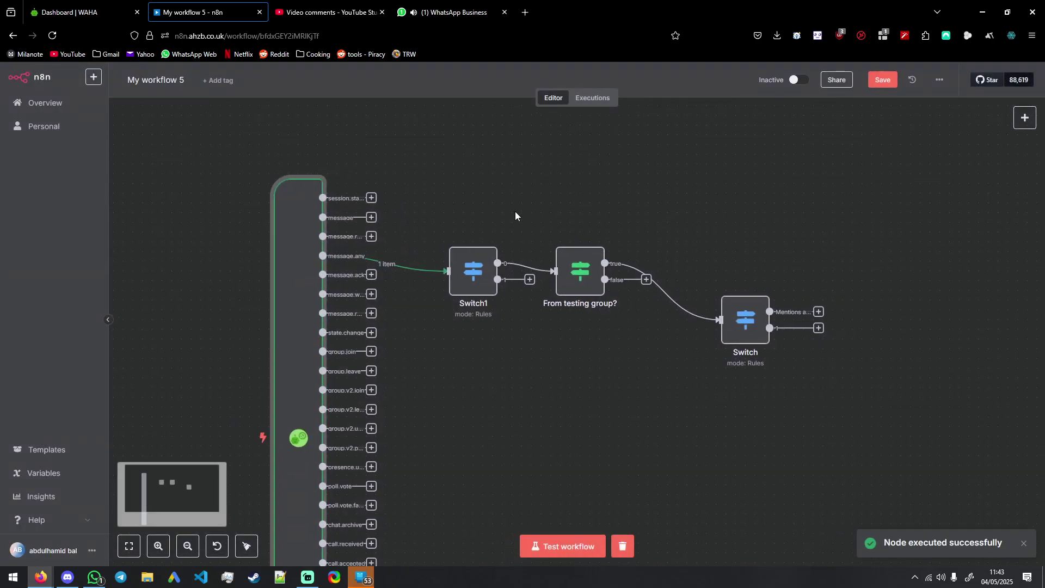
- In Switch1, copy the first routing rule's {{ $json.payload.from }} expression into the second rule's first value
double_click(472, 277)
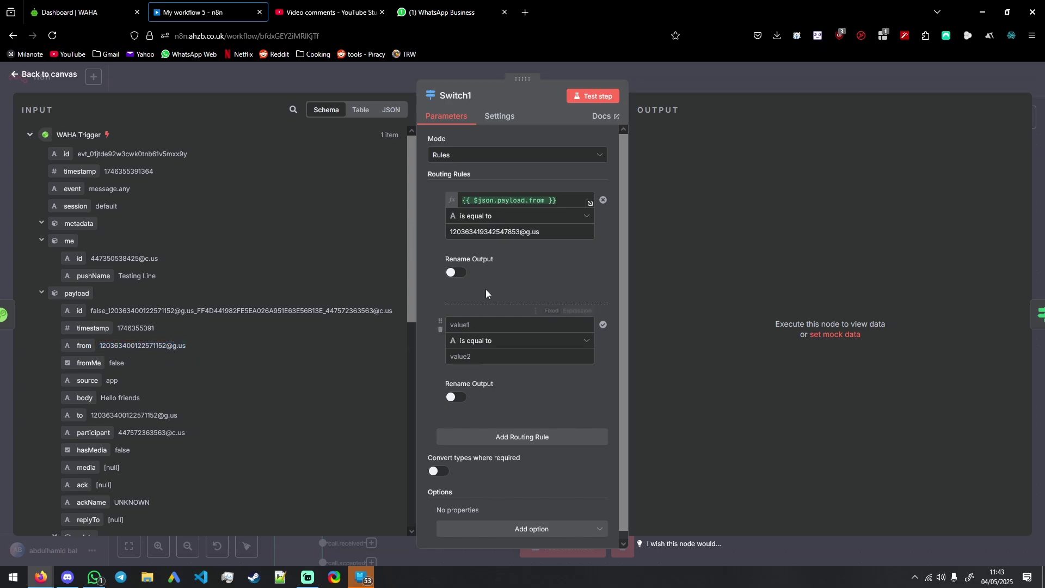
click(556, 204)
key(ctrl+a)
key(ctrl+c)
click(486, 325)
key(ctrl+v)
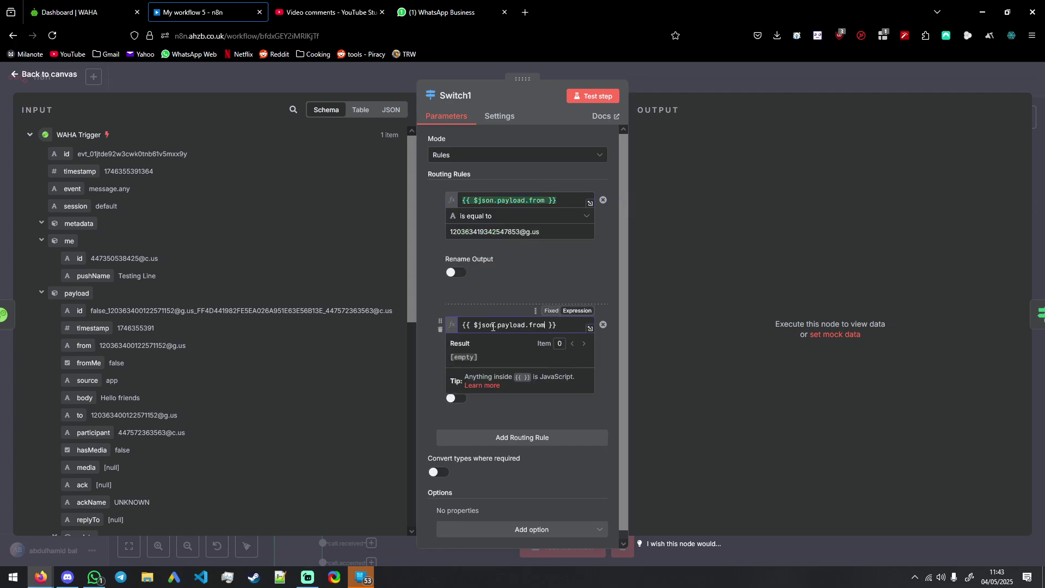
click(212, 365)
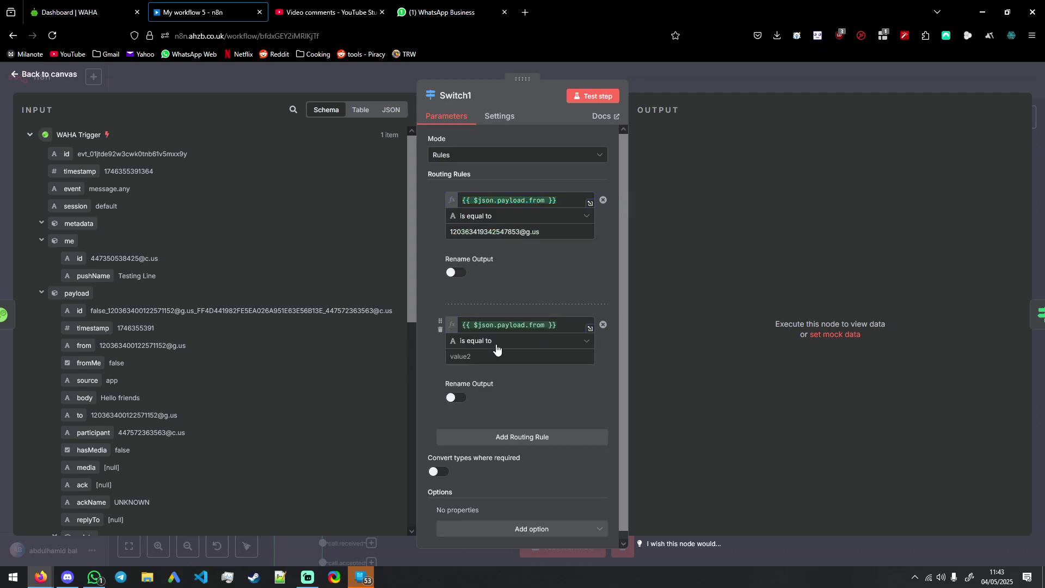
- Set the second Switch1 rule's comparison value to the group ID from the trigger's payload.from field
mouse_move(84, 347)
mouse_down()
mouse_move(501, 364)
mouse_move(99, 350)
mouse_up()
key(ctrl+c)
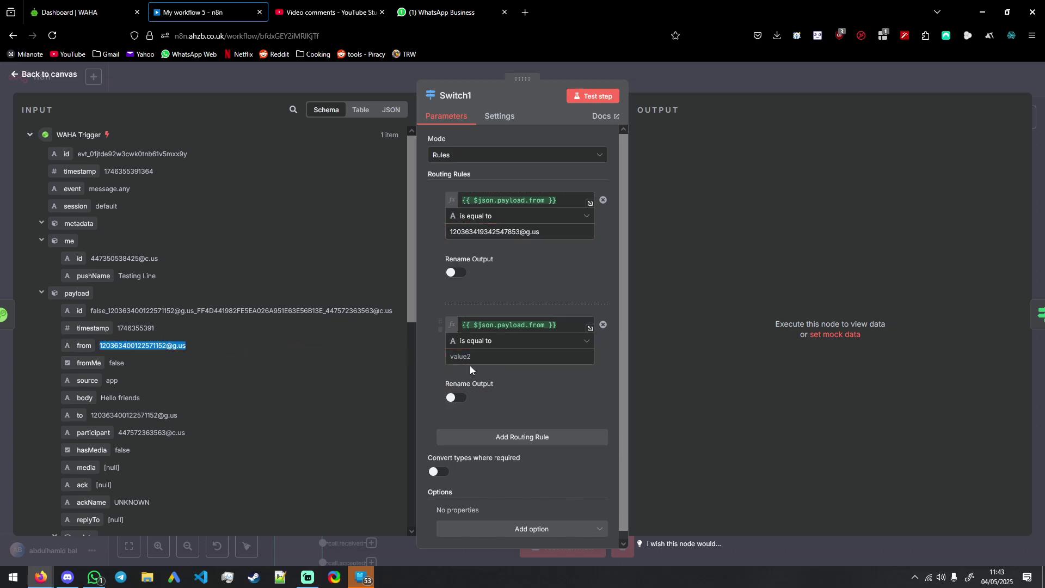
click(497, 358)
key(ctrl+v)
key(ctrl+a)
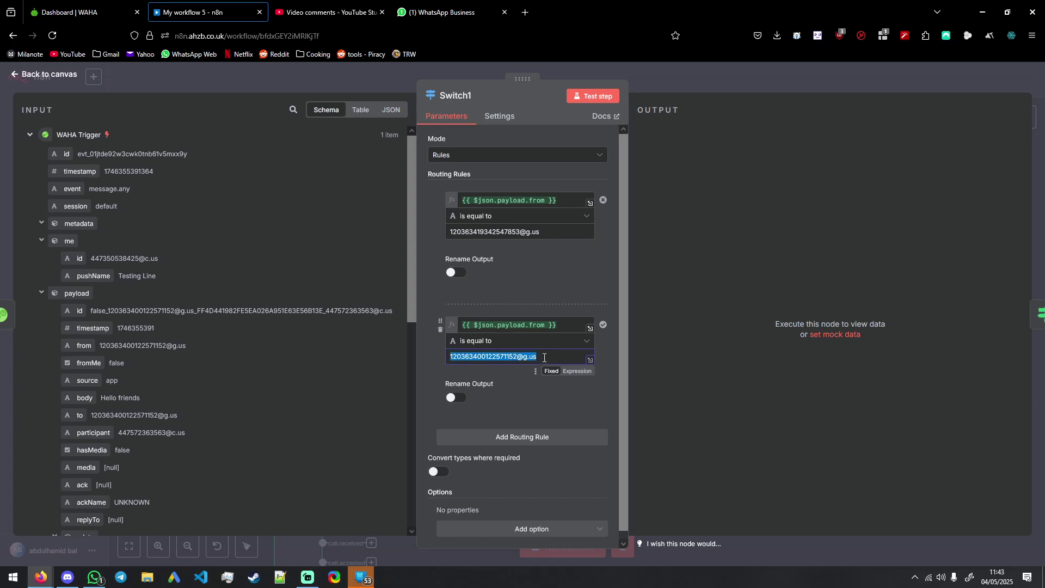
click(541, 283)
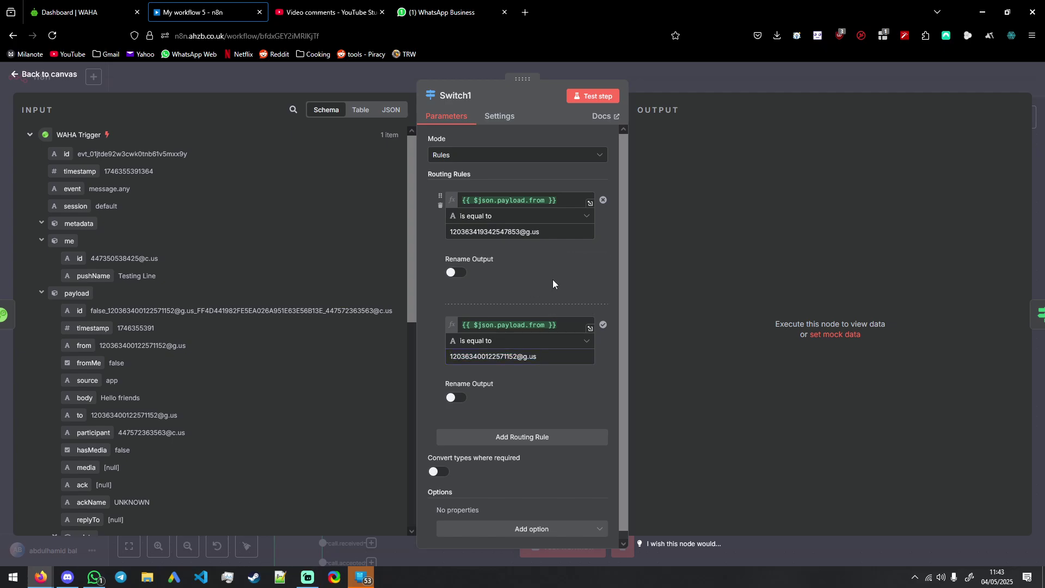
click(656, 84)
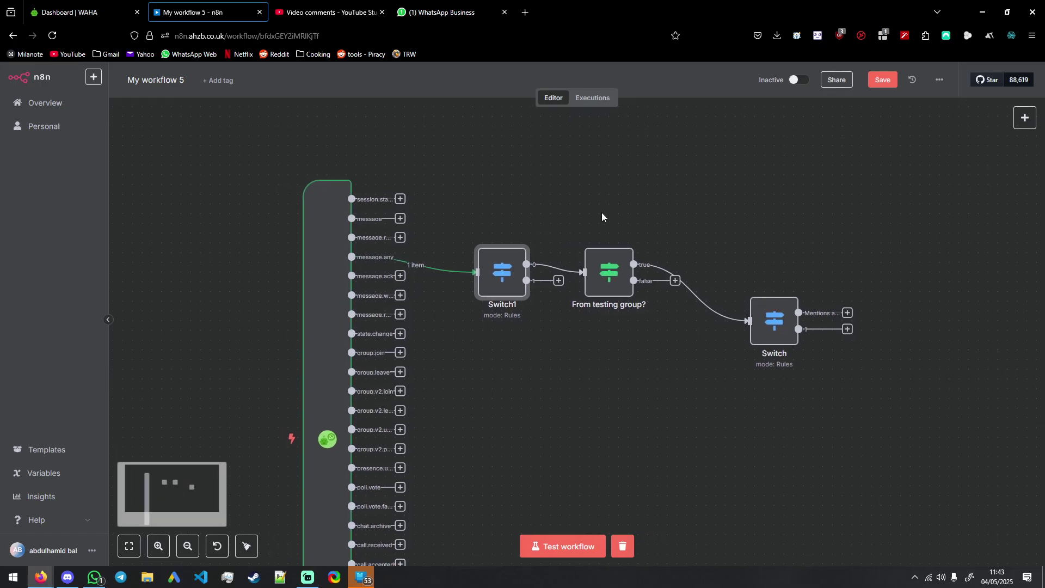
- In Switch1, enable output renaming for the first routing rule and name the output "Testing group 1"
double_click(491, 275)
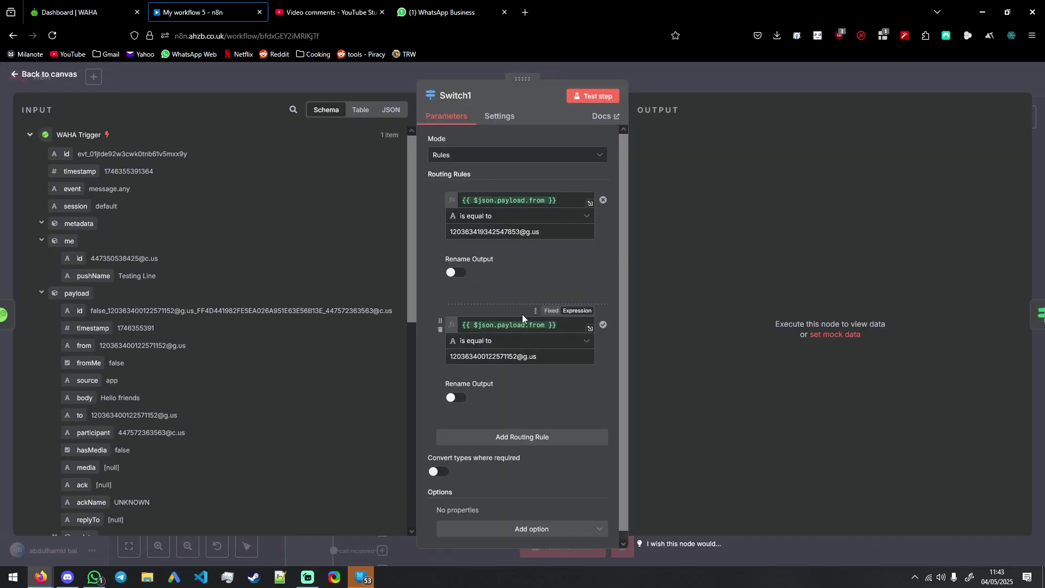
click(455, 272)
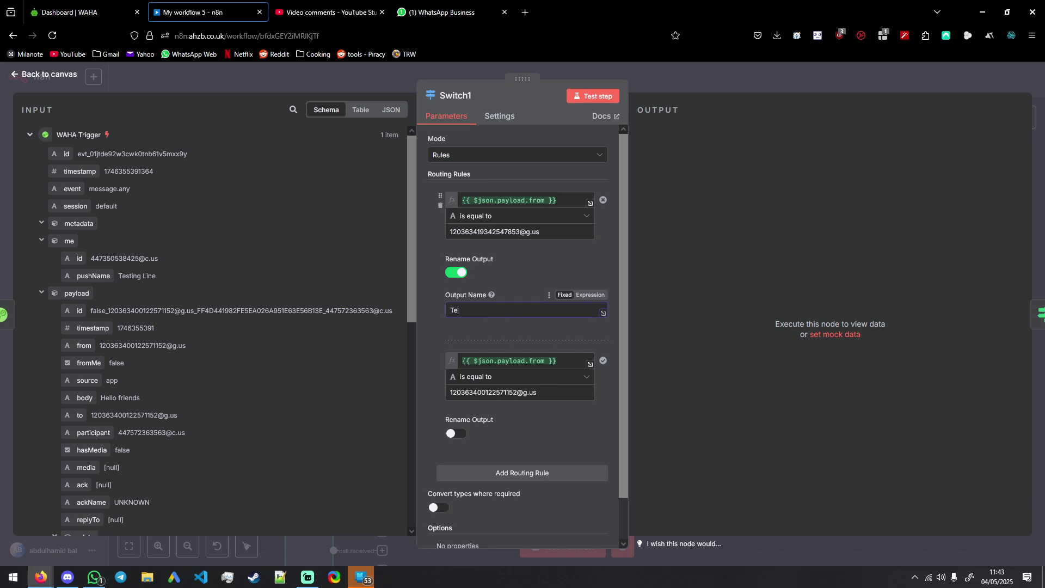
text(sting  group 1)
scroll(485, 370, down, 1)
click(509, 428)
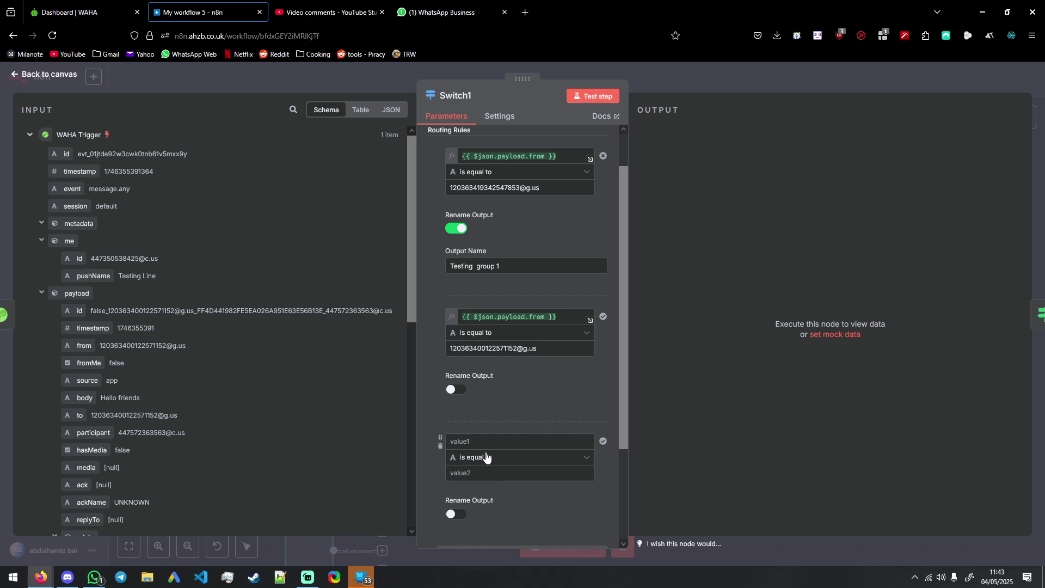
click(440, 447)
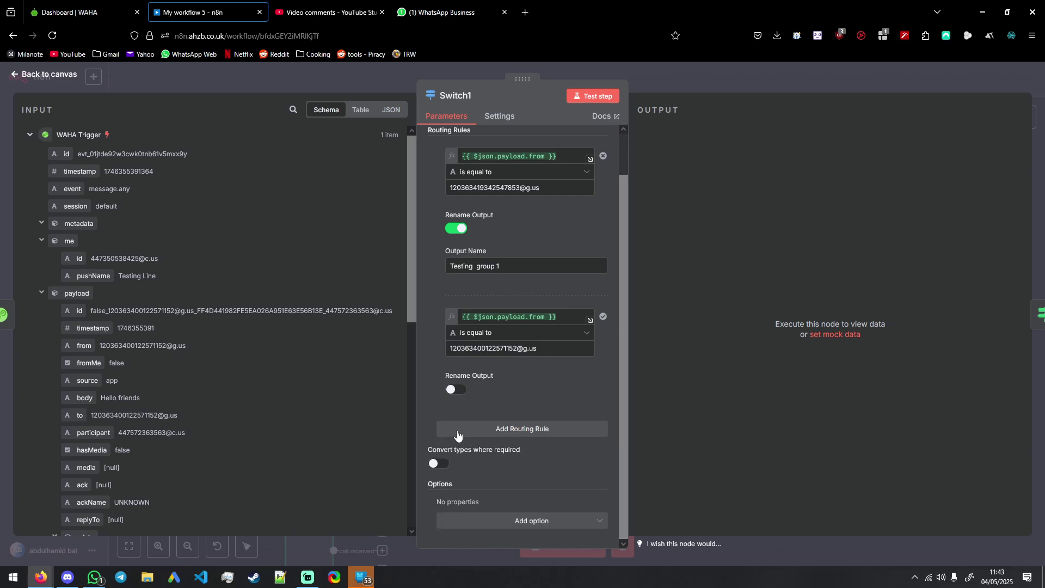
- Enable output renaming for the second routing rule and name the output "Group 2"
click(456, 390)
click(486, 426)
text(Testing)
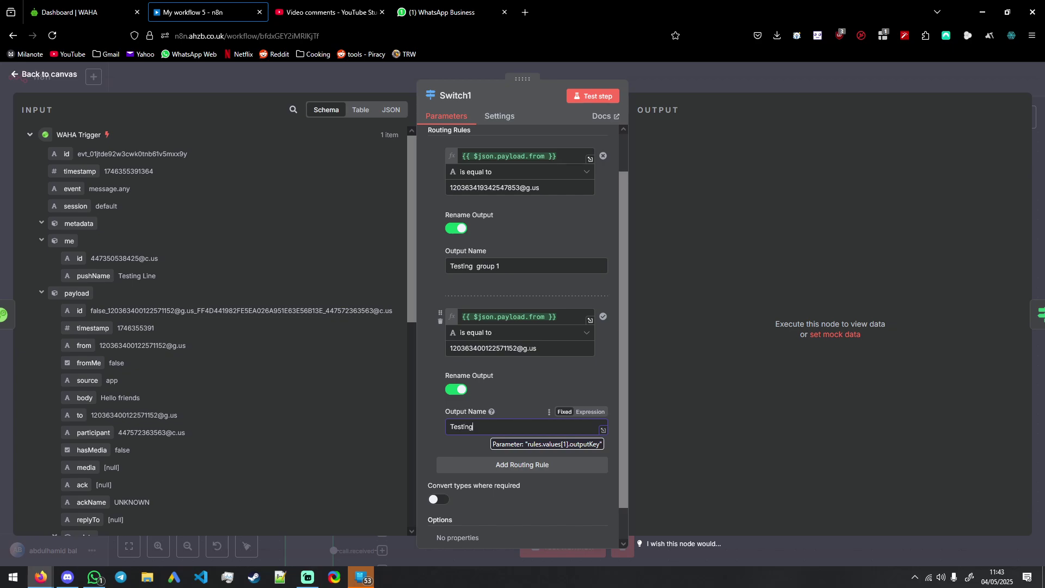
key(BackSpace)
key(BackSpace)
key(BackSpace)
key(BackSpace)
key(BackSpace)
key(BackSpace)
key(BackSpace)
key(BackSpace)
text(G)
- Rename the first routing rule's output to "Group 1" and test the Switch1 node
click(526, 266)
key(ctrl+a)
text(Gr)
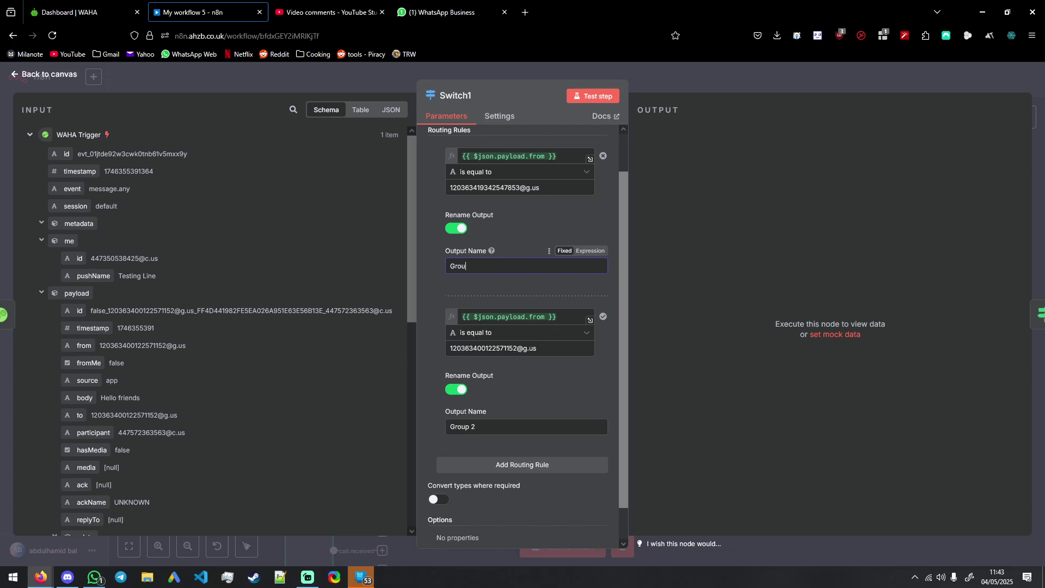
text(oup 1)
click(570, 96)
click(730, 91)
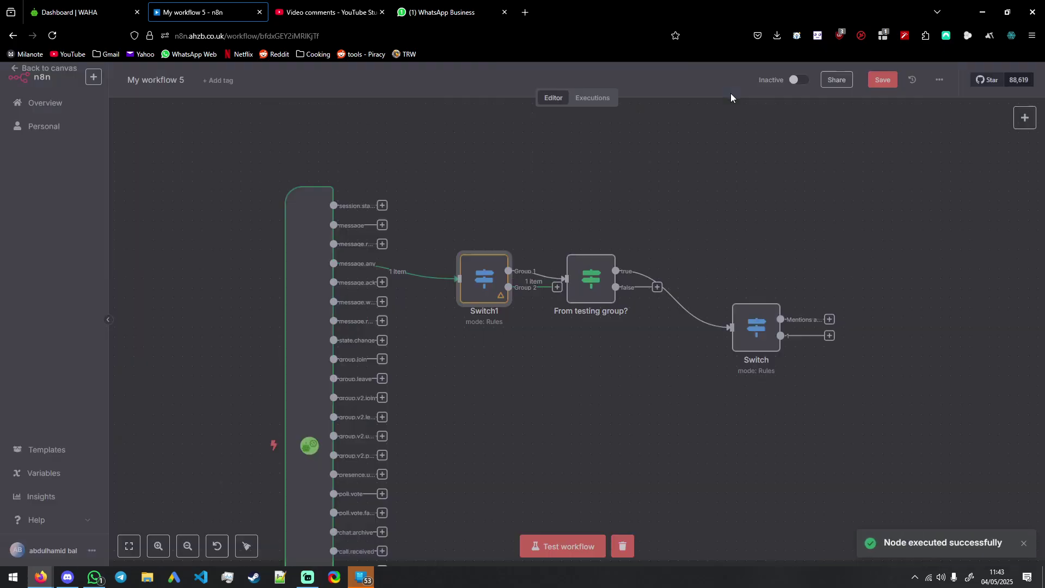
- Save the workflow and delete the "From testing group?" node between Switch1 and Switch
drag(608, 184, 596, 187)
drag(561, 294, 648, 289)
drag(588, 230, 541, 239)
key(ctrl+s)
drag(595, 303, 536, 312)
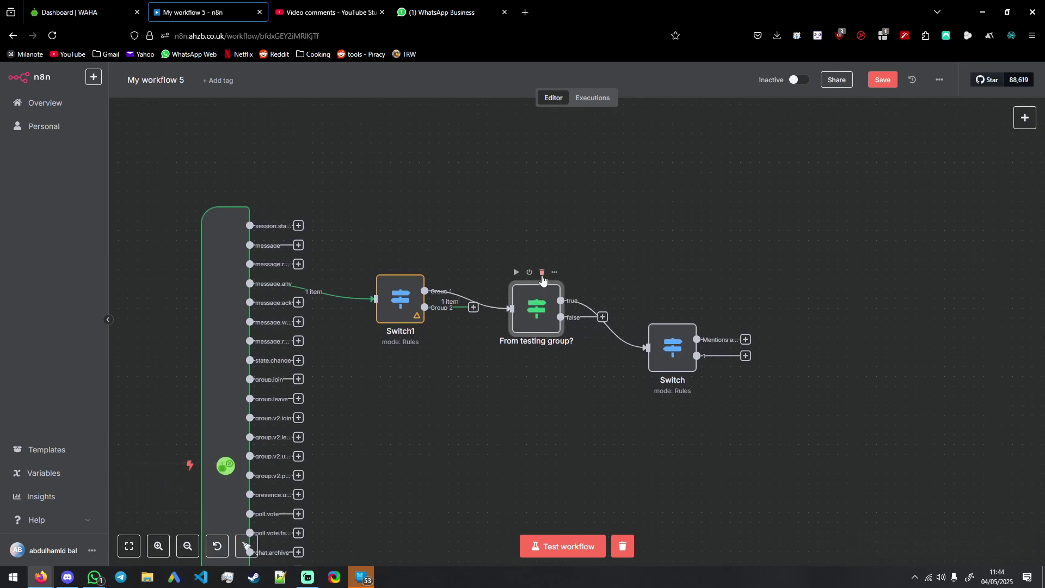
double_click(533, 308)
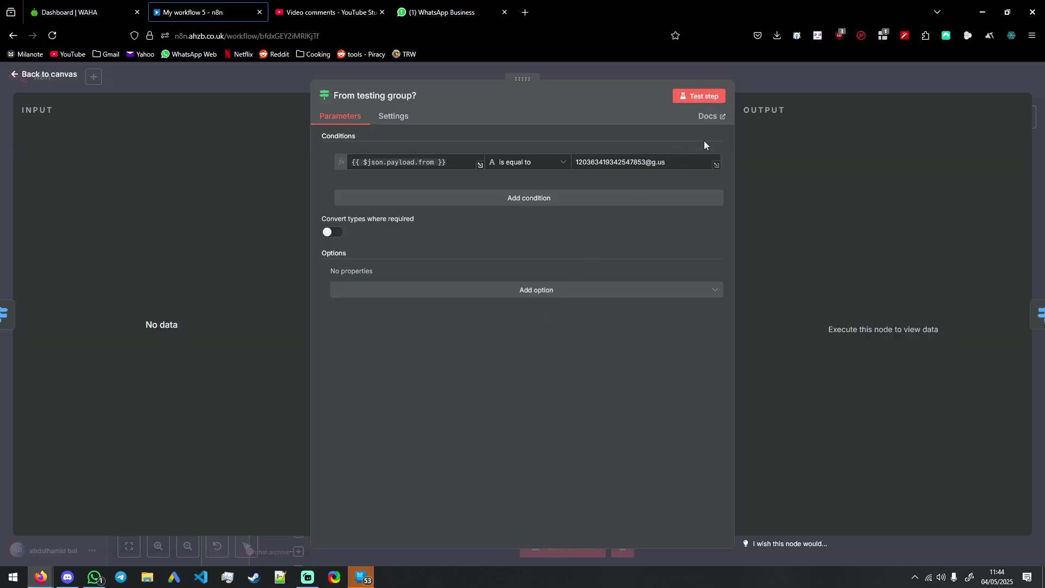
key(Escape)
click(542, 271)
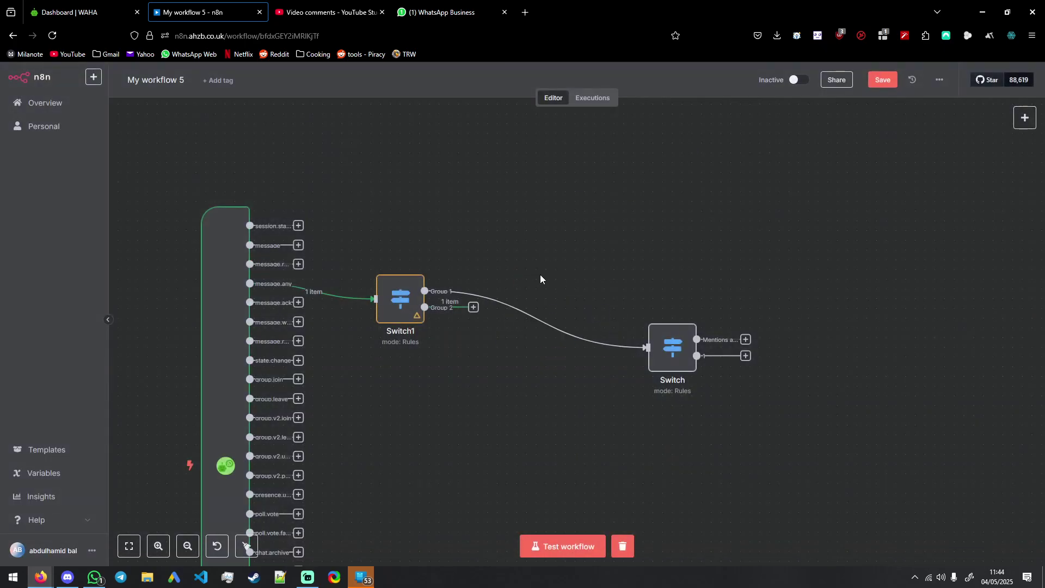
- Add two blank routing rules to Switch1, check its outputs on the canvas, and remove the blank rules
scroll(522, 278, down, 2)
drag(415, 273, 415, 262)
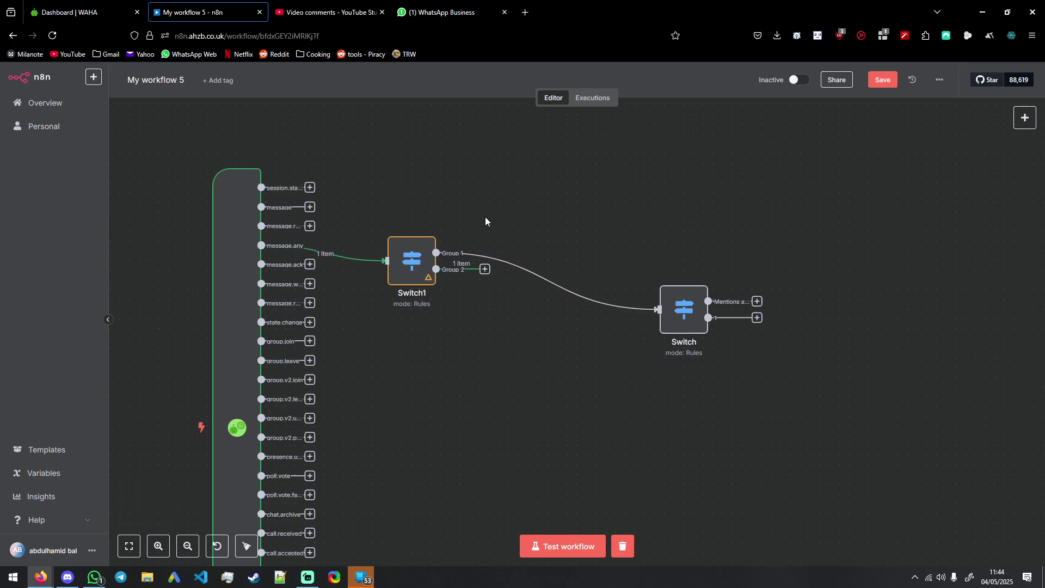
scroll(495, 240, up, 1)
double_click(451, 286)
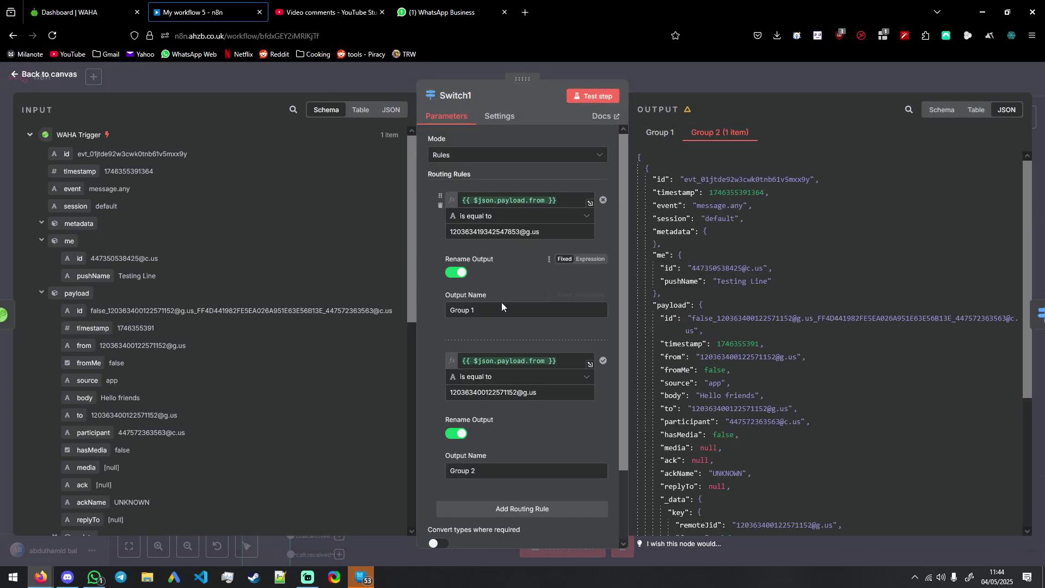
scroll(496, 326, down, 3)
click(505, 430)
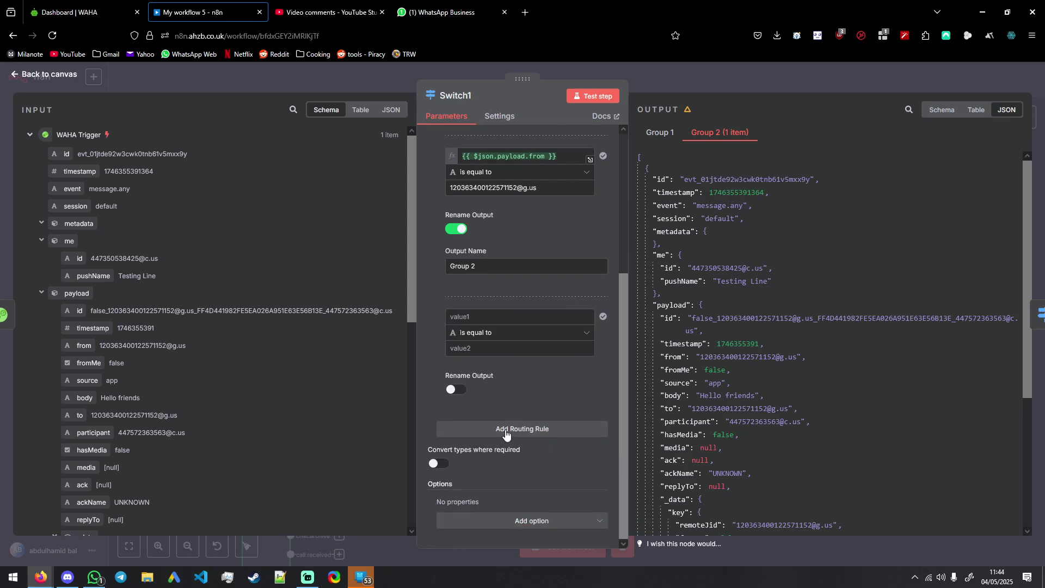
click(501, 428)
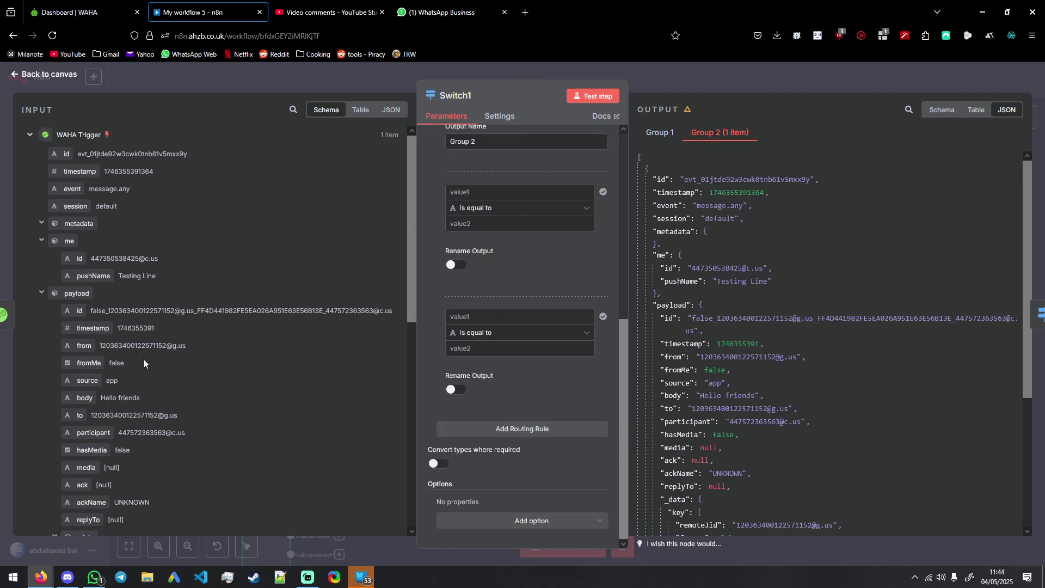
click(756, 85)
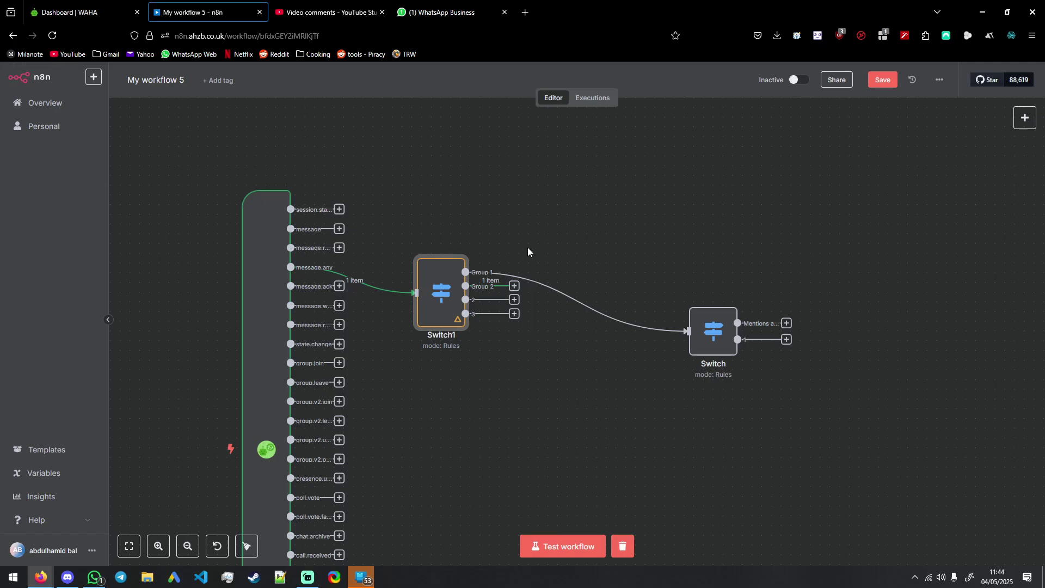
double_click(450, 318)
scroll(505, 337, down, 10)
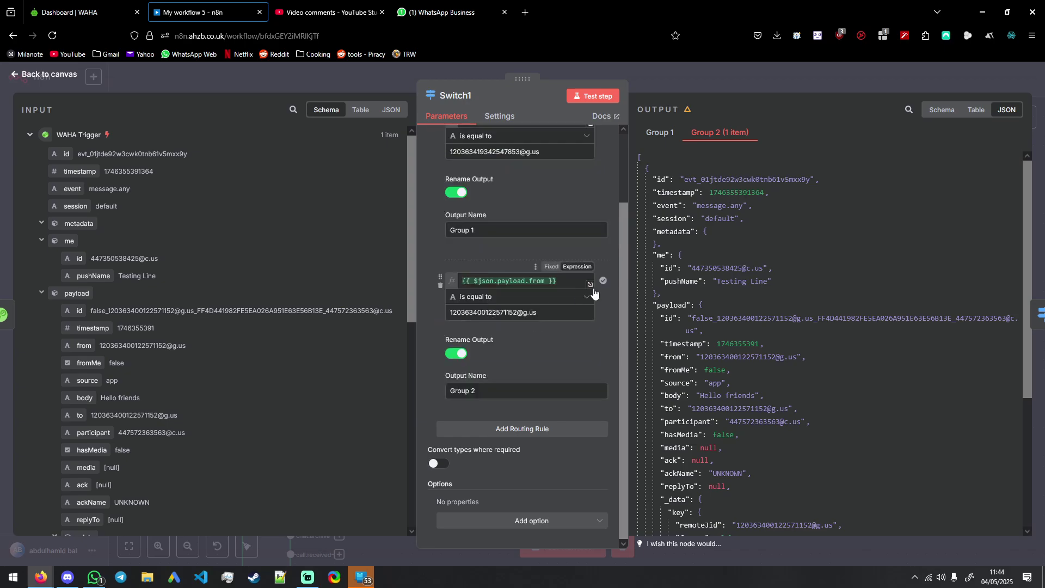
- Save the workflow and move Switch1 up in line with the trigger's message.any output
click(806, 88)
click(882, 79)
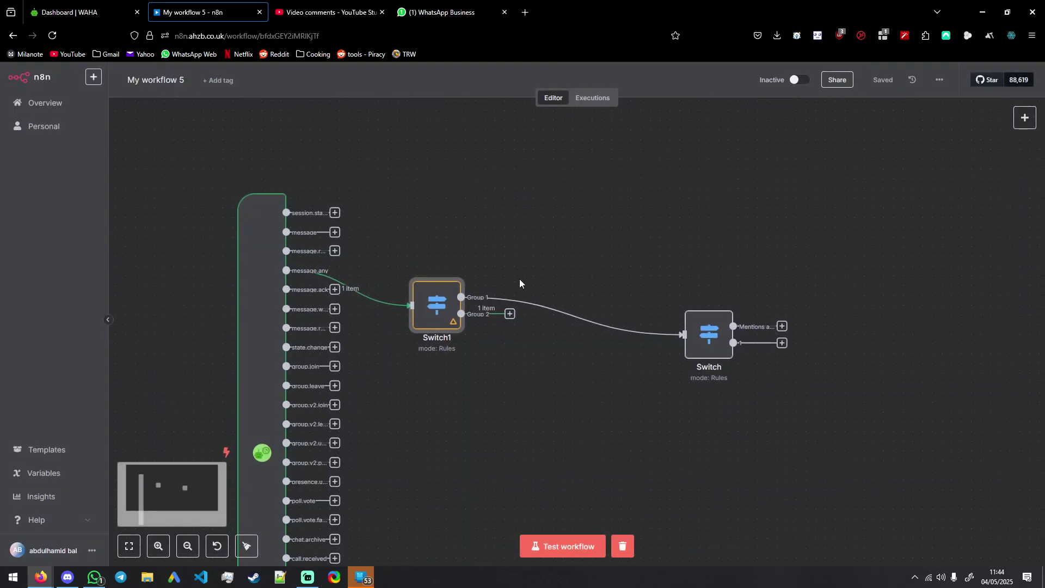
scroll(559, 256, right, 1)
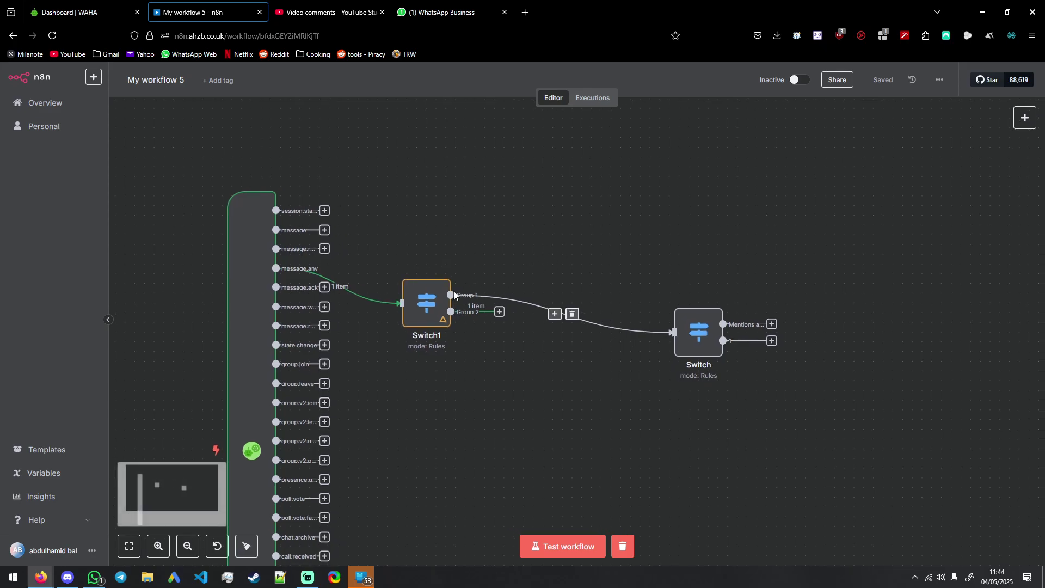
drag(439, 297, 457, 268)
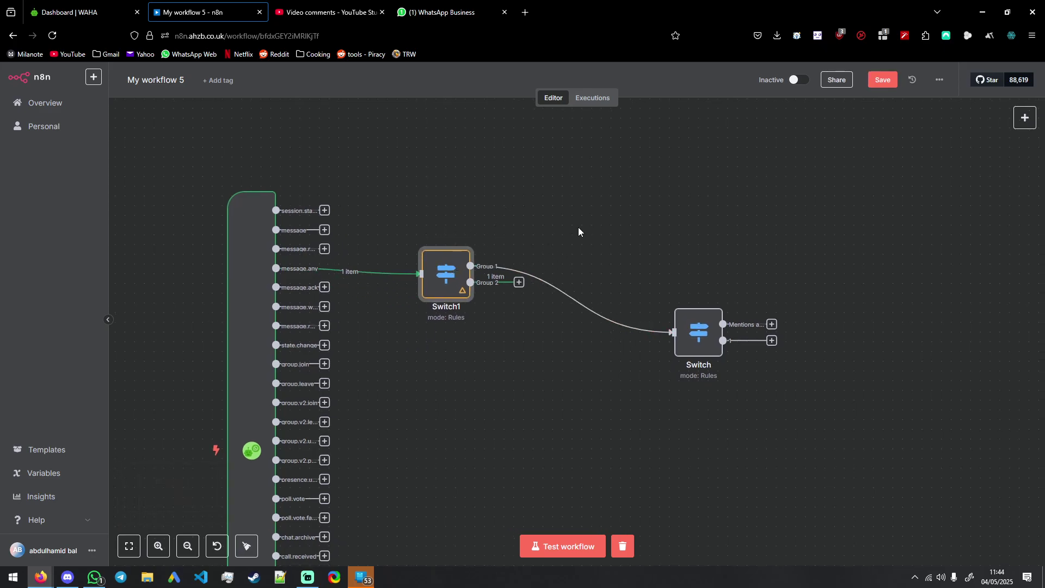
- Examine the group ID in the payload.from field of Switch1's input
double_click(440, 272)
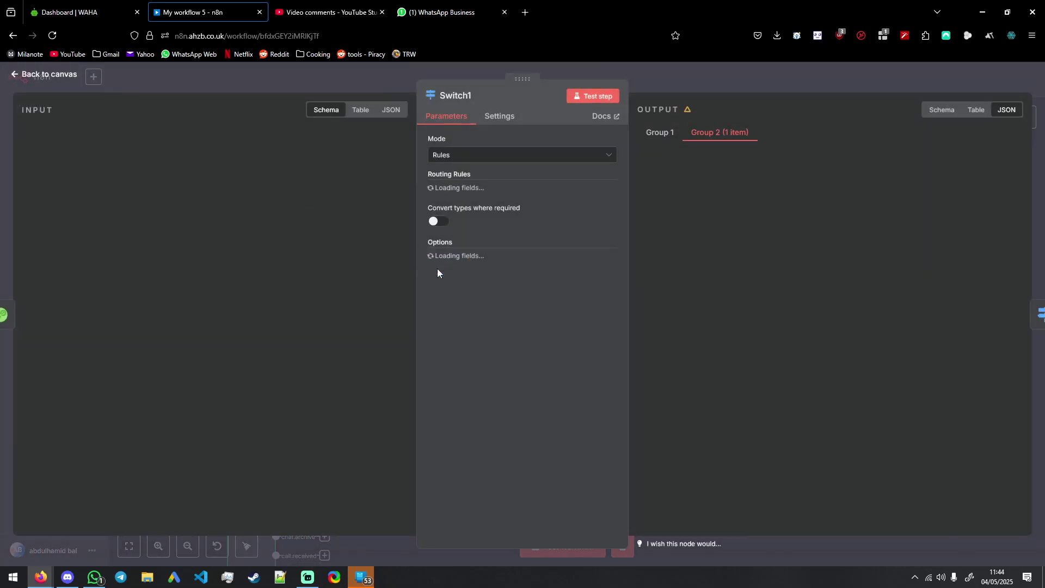
drag(185, 347, 131, 350)
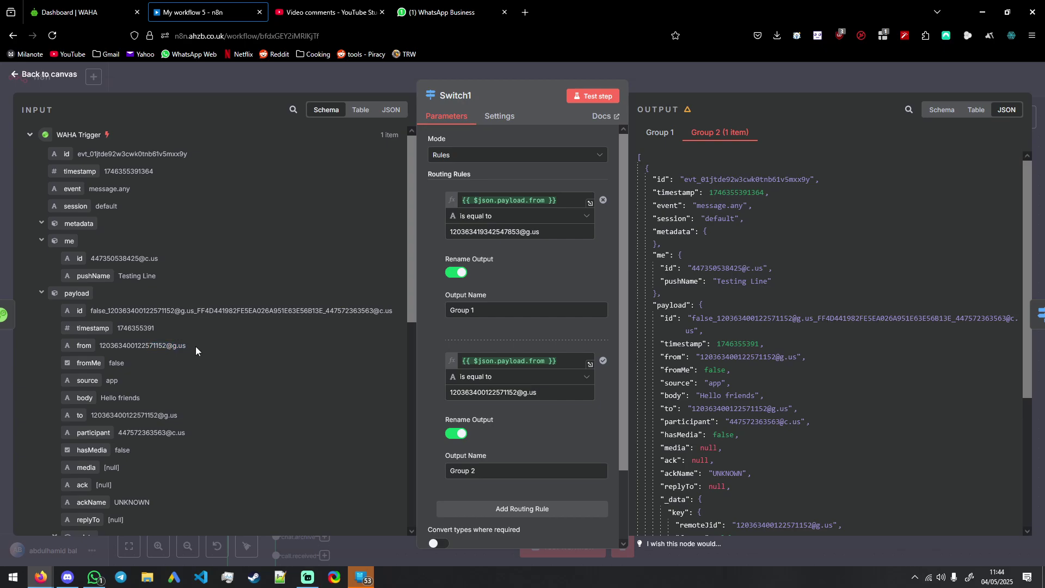
click(181, 351)
click(328, 87)
- Run the WAHA Trigger test again to capture a direct message sent outside the groups
double_click(299, 354)
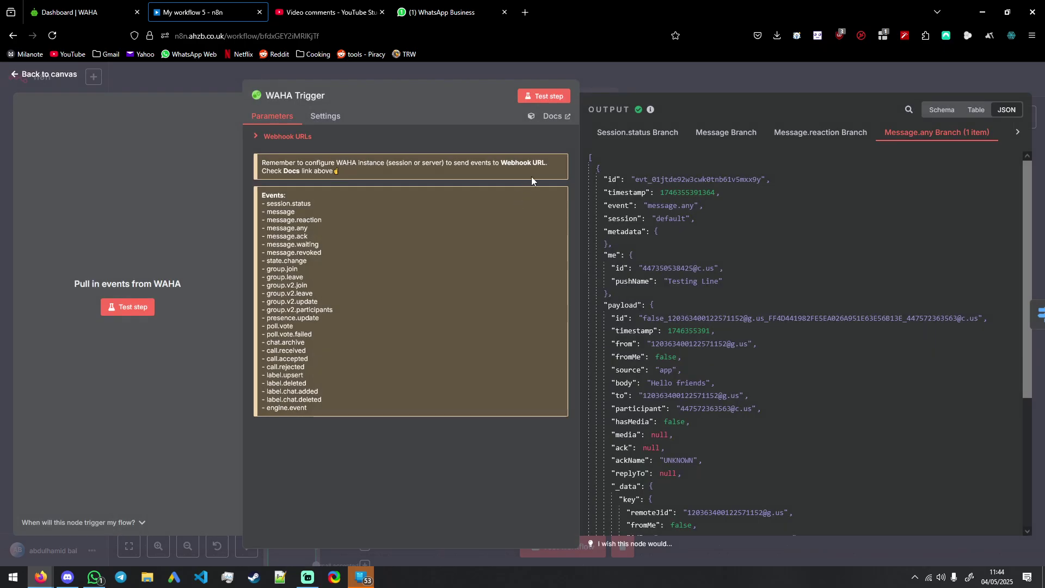
click(548, 98)
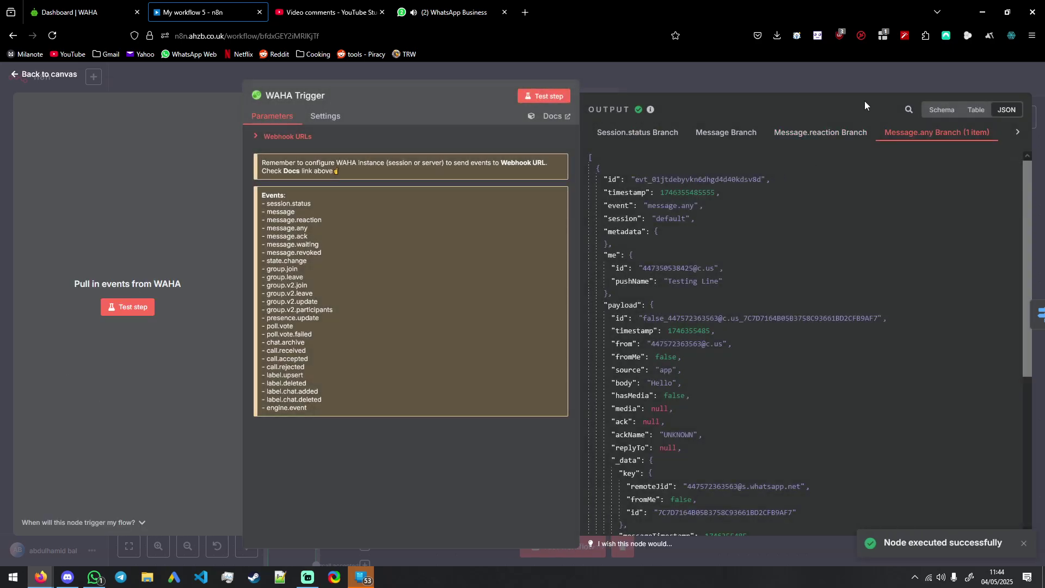
key(Escape)
- Test Switch1 with the captured direct message and check the sender in its payload.from field
double_click(485, 263)
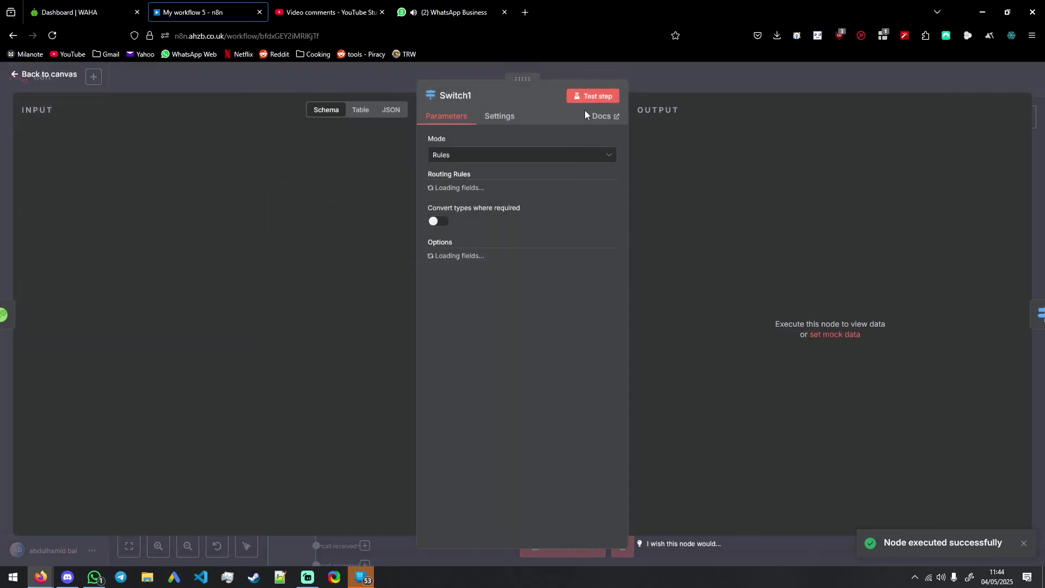
click(591, 96)
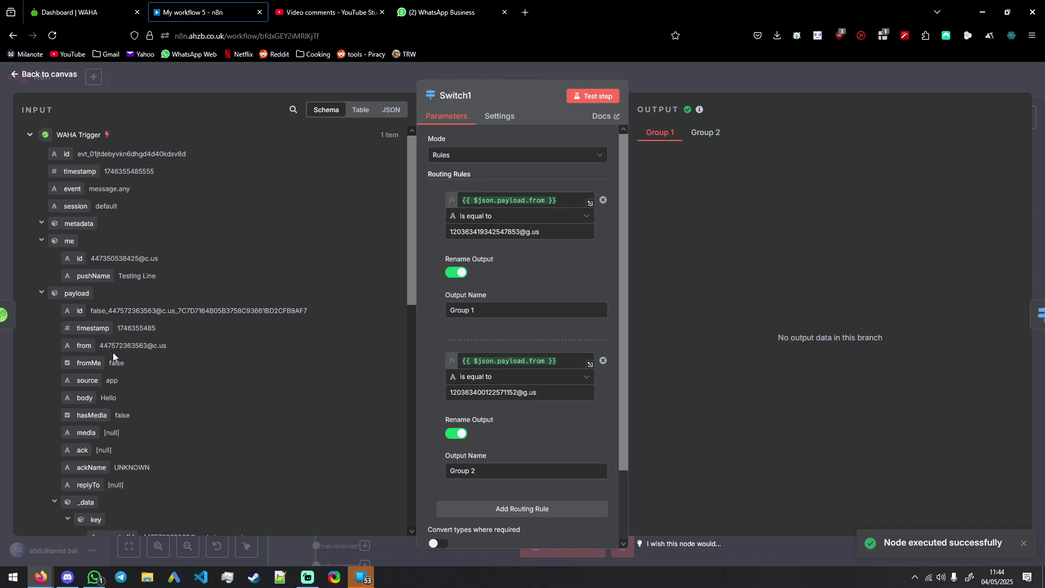
drag(148, 347, 109, 346)
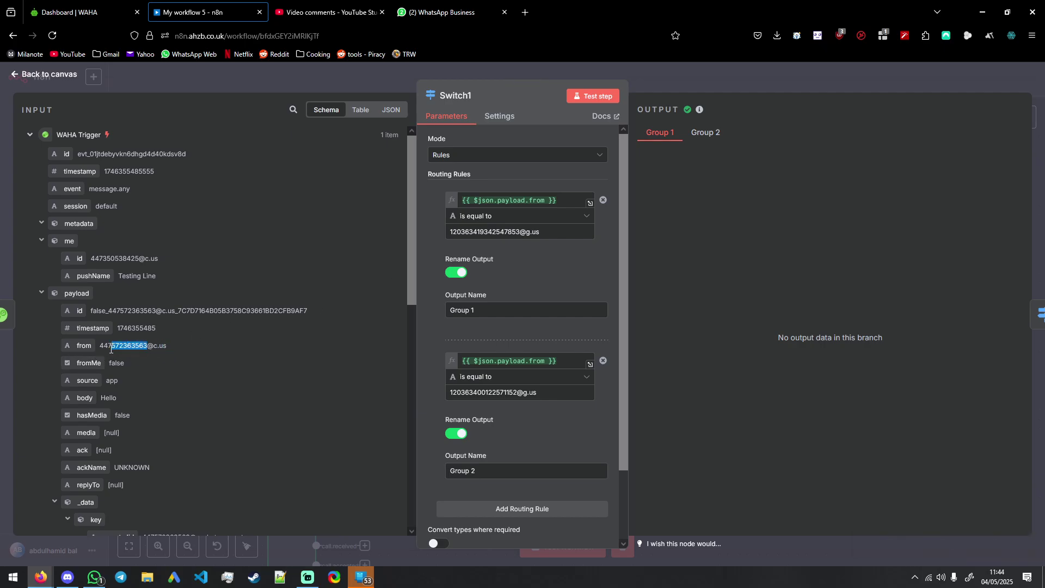
click(153, 347)
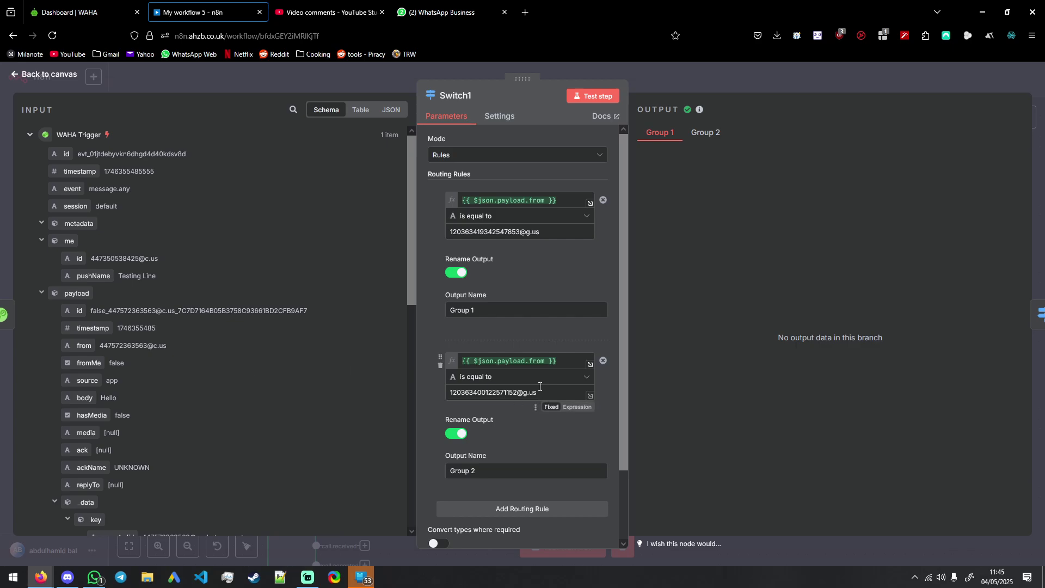
click(683, 87)
- Move the Switch node next to Switch1 so that both sit level on the canvas
drag(679, 144, 530, 173)
drag(602, 334, 484, 275)
drag(418, 176, 590, 170)
- Open the Switch node with the "Mentions ahzb" rule and test it
double_click(626, 252)
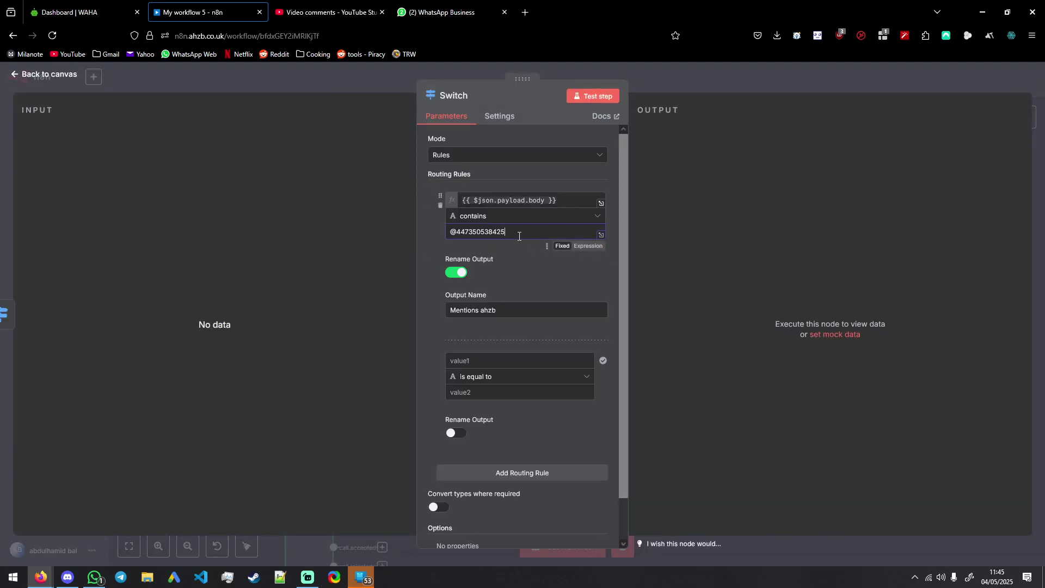
click(593, 96)
click(689, 82)
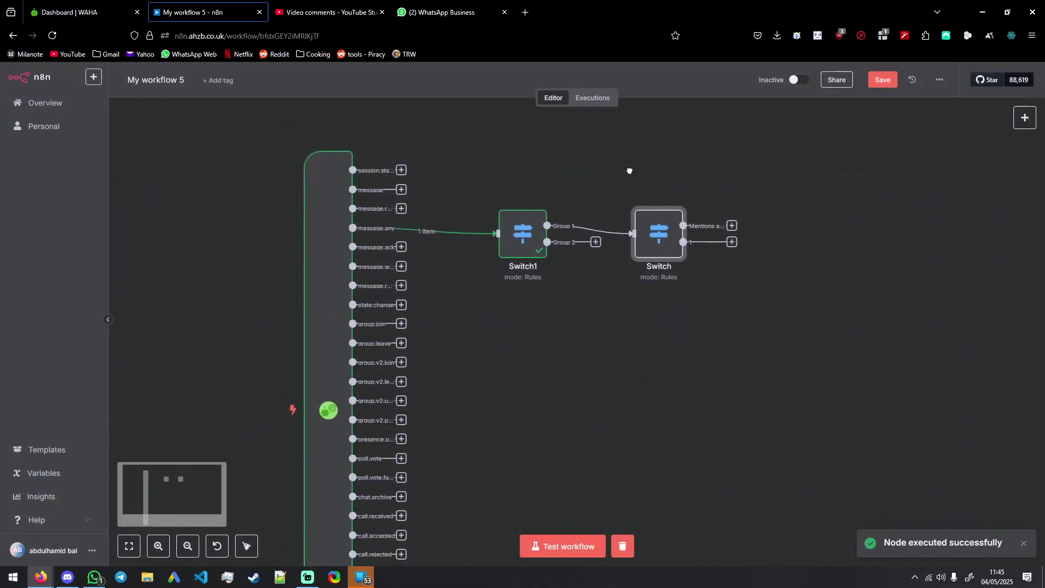
- Reopen the Switch node and review its "Mentions ahzb" routing rule
scroll(548, 192, right, 3)
scroll(548, 191, up, 1)
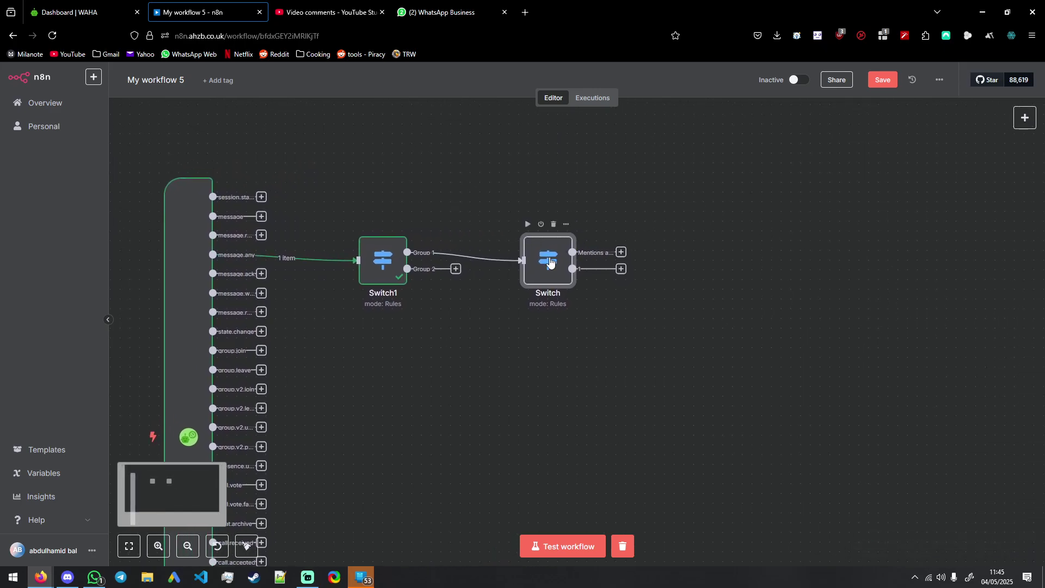
double_click(572, 243)
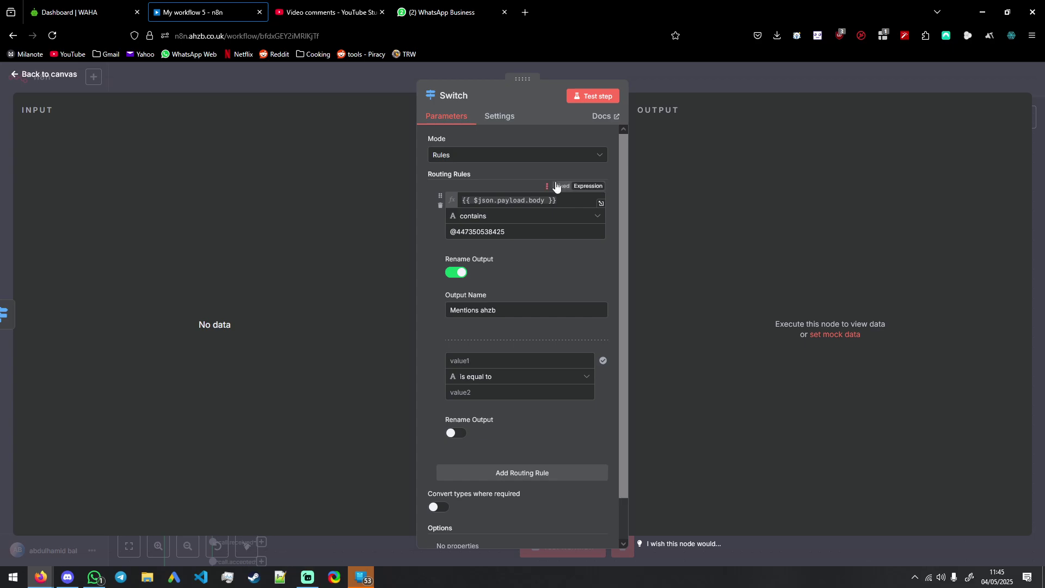
- Close the Switch node, test the workflow with a new group message, and check Switch1's output
click(682, 82)
scroll(435, 267, left, 2)
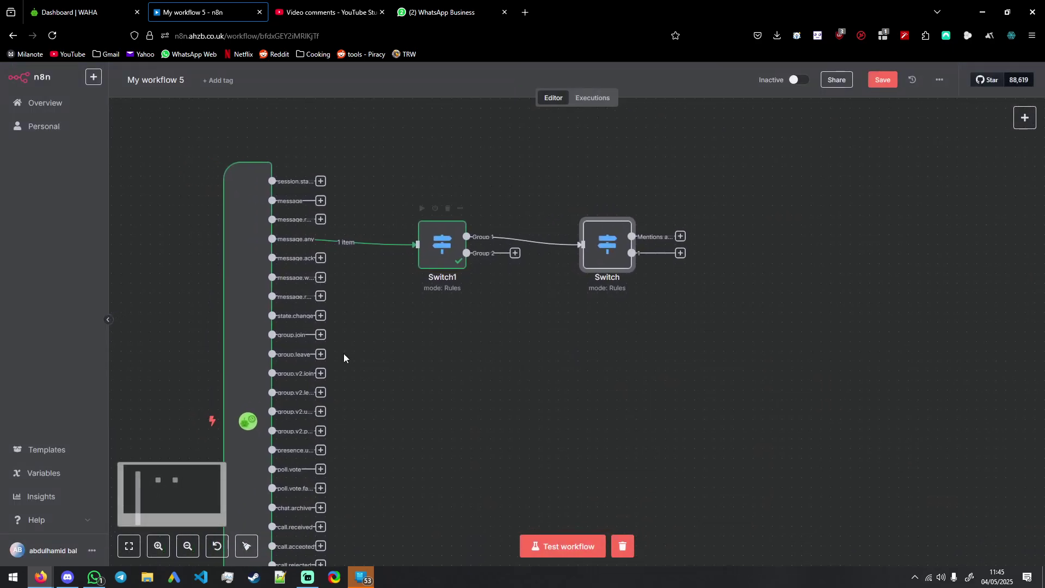
click(559, 551)
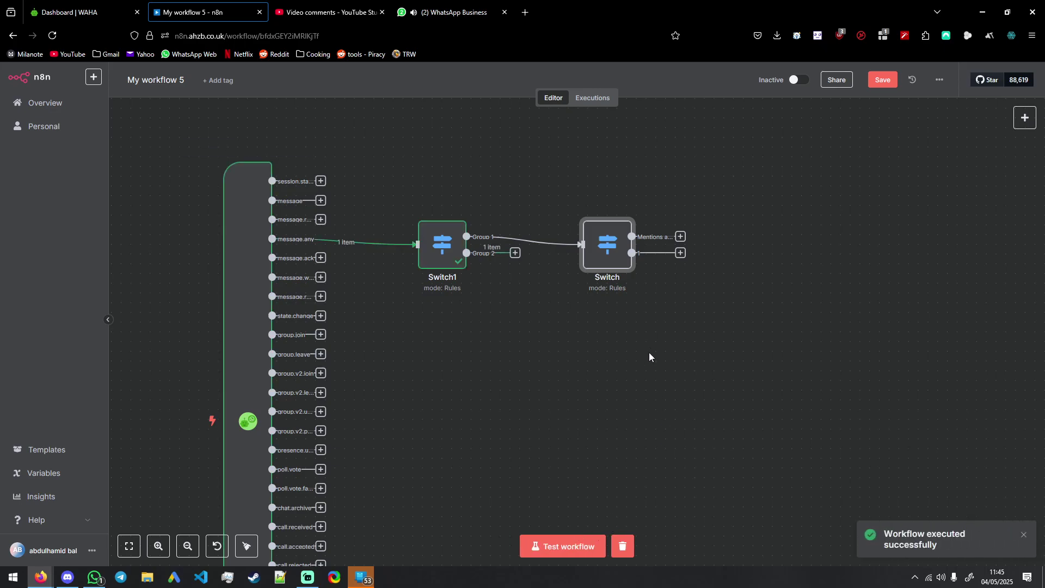
scroll(626, 382, up, 1)
double_click(456, 292)
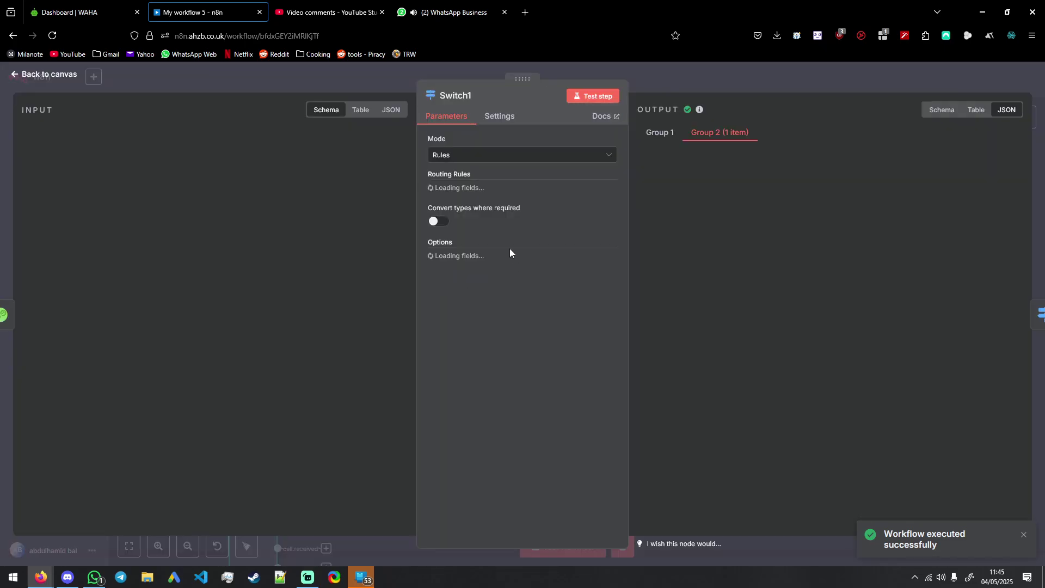
key(Escape)
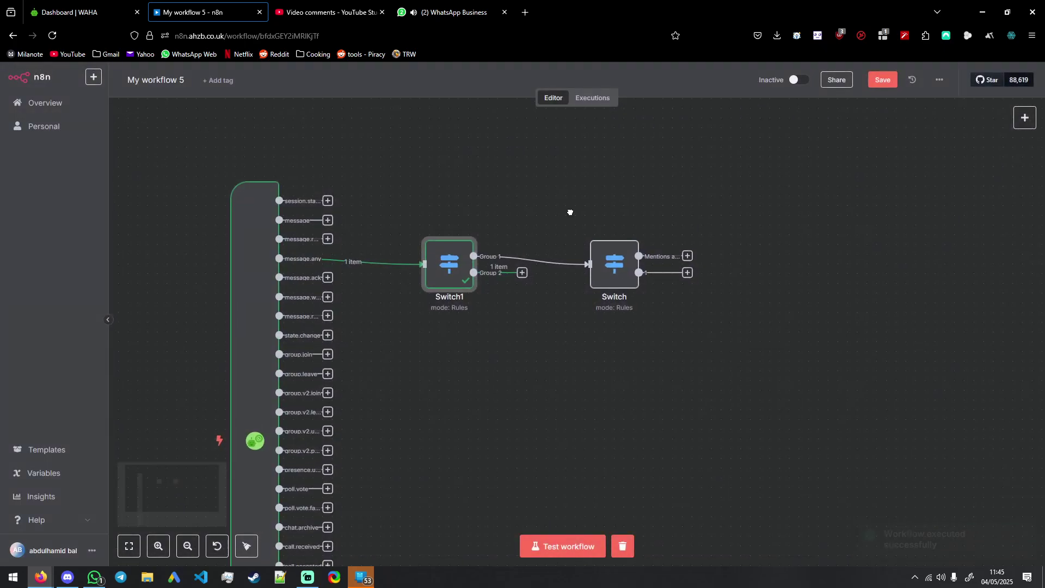
- Move the Switch node higher, duplicate it below, and connect Switch1's Group 2 output to the copy
drag(616, 257, 626, 222)
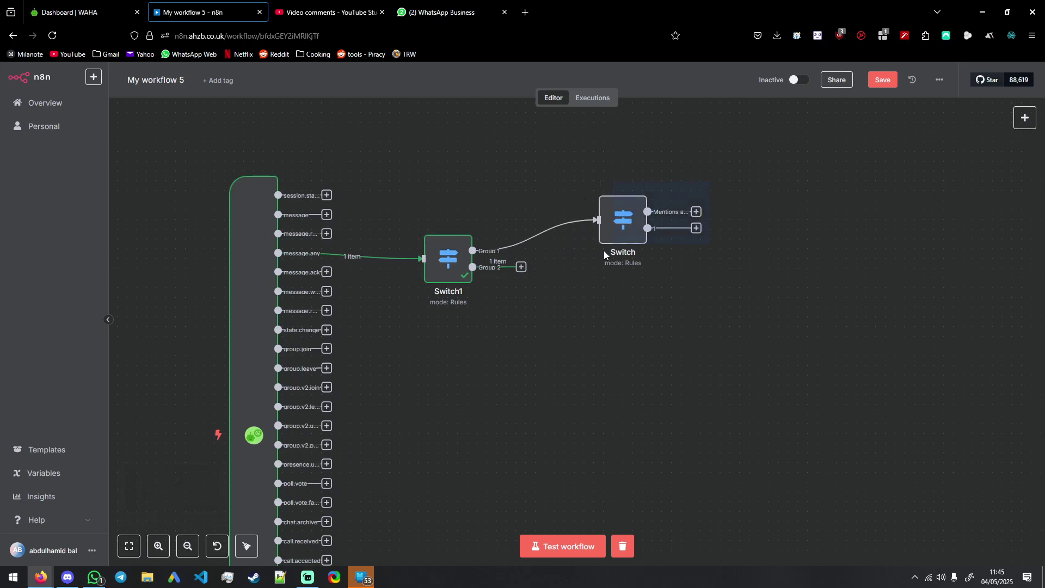
key(ctrl+c)
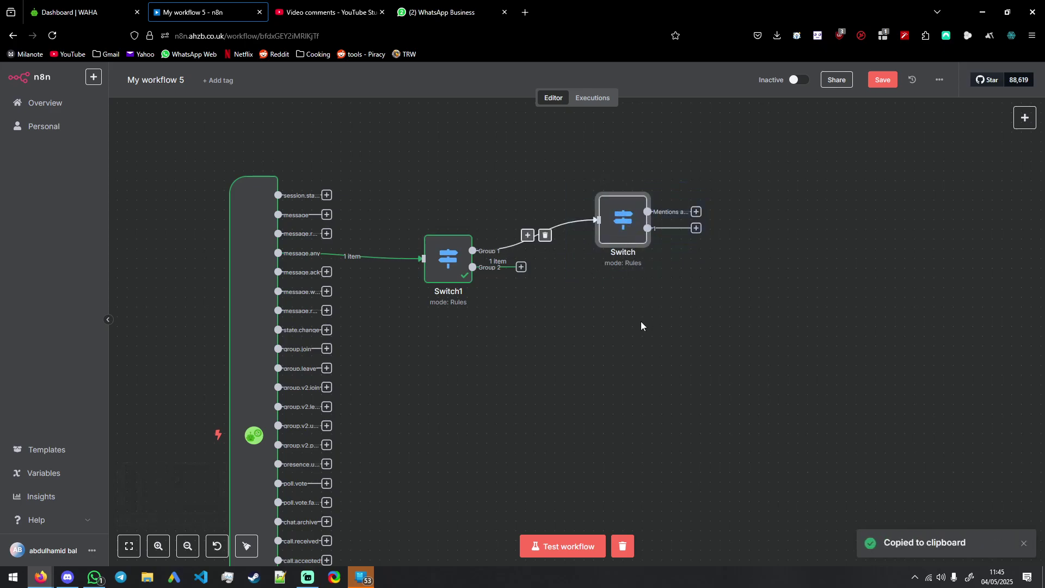
key(ctrl+v)
drag(522, 267, 616, 331)
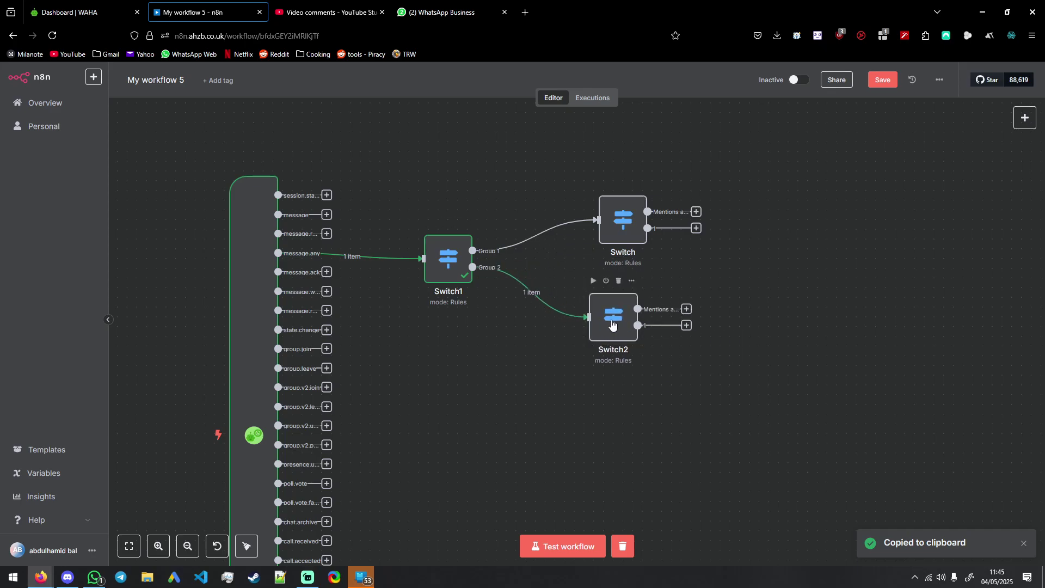
- Test the Switch2 node with the message captured from Switch1, and return to the canvas
double_click(613, 321)
click(590, 94)
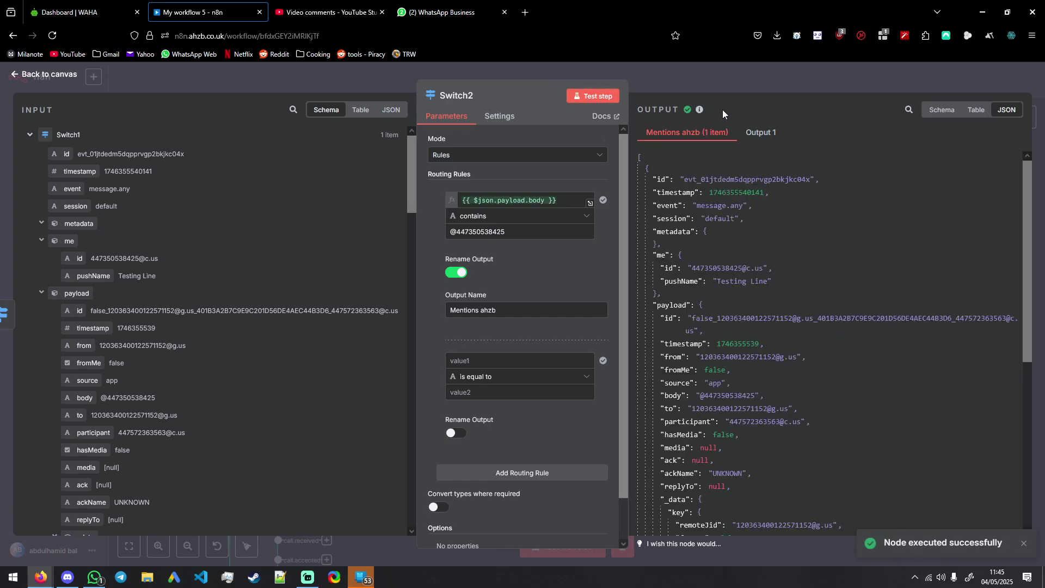
click(760, 82)
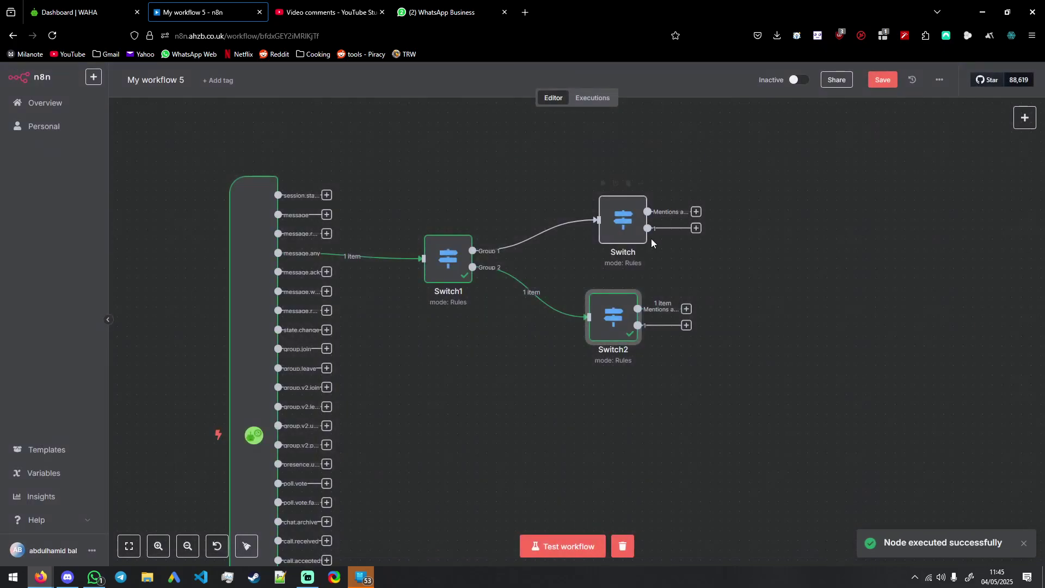
- Change the first rule's output name in Switch2 to "Mentions testing line"
double_click(602, 315)
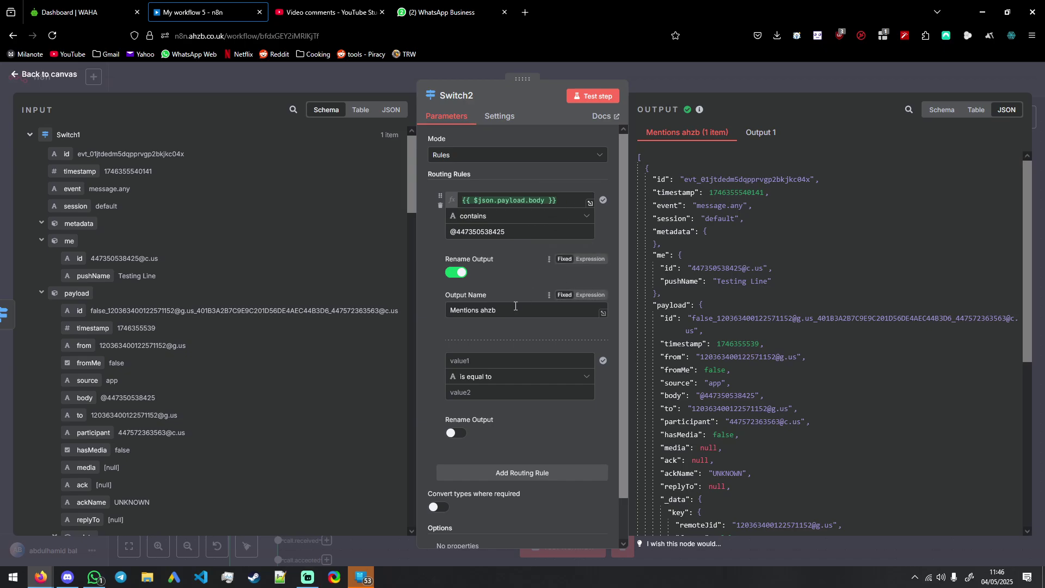
drag(496, 310, 486, 309)
text(testing line)
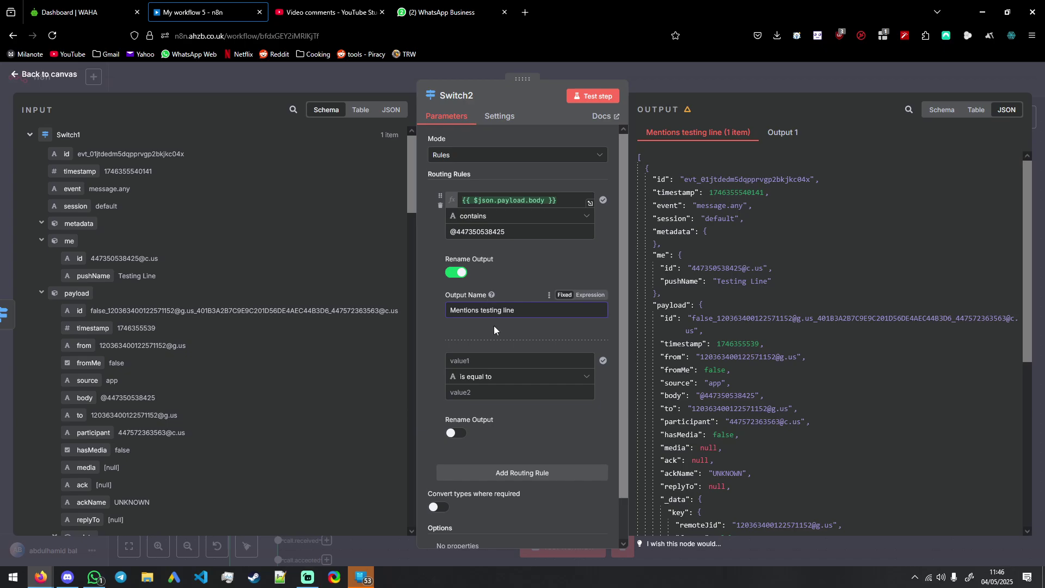
scroll(510, 312, down, 2)
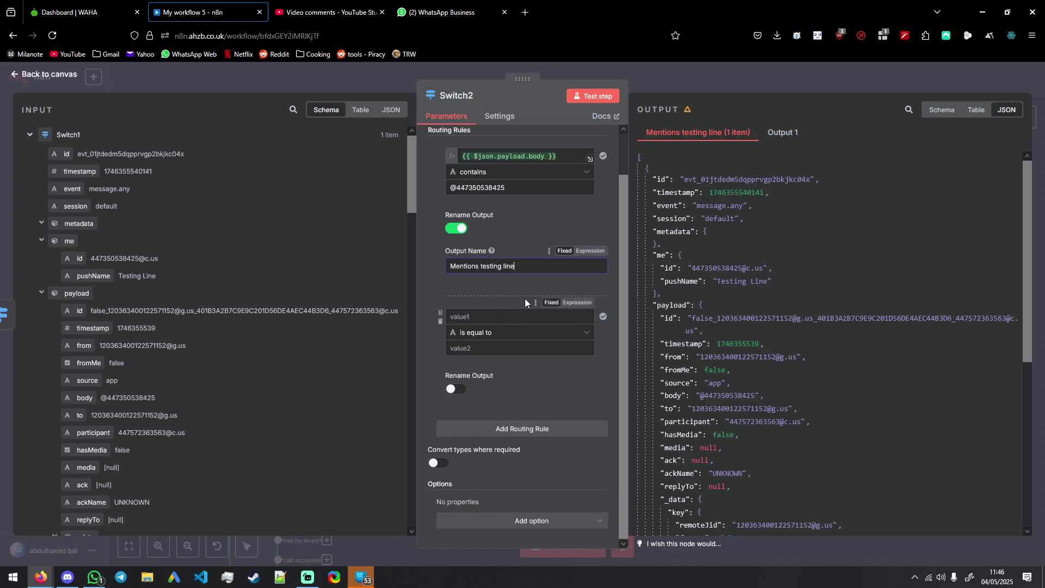
scroll(544, 267, up, 2)
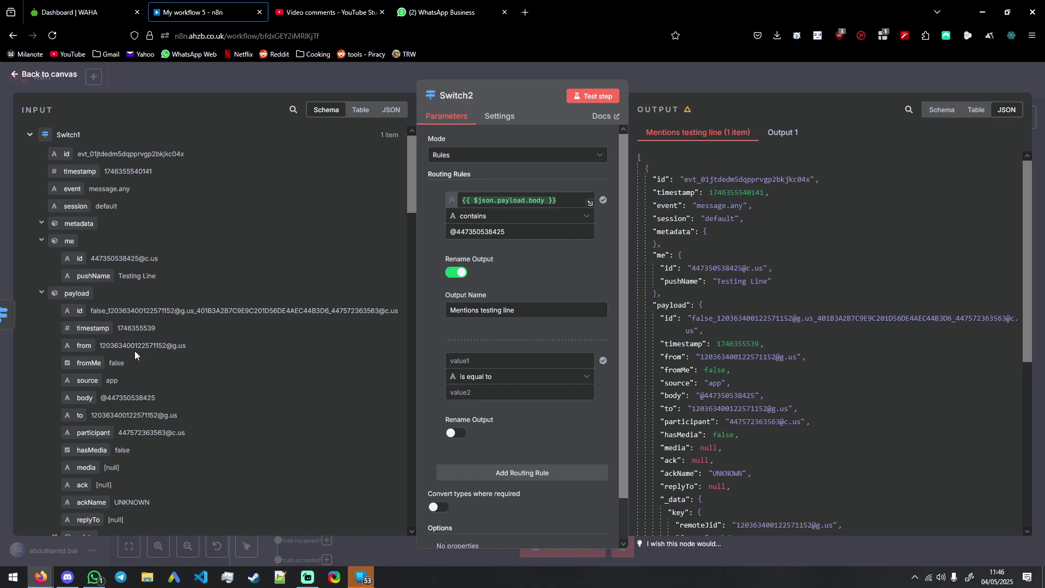
scroll(135, 351, down, 2)
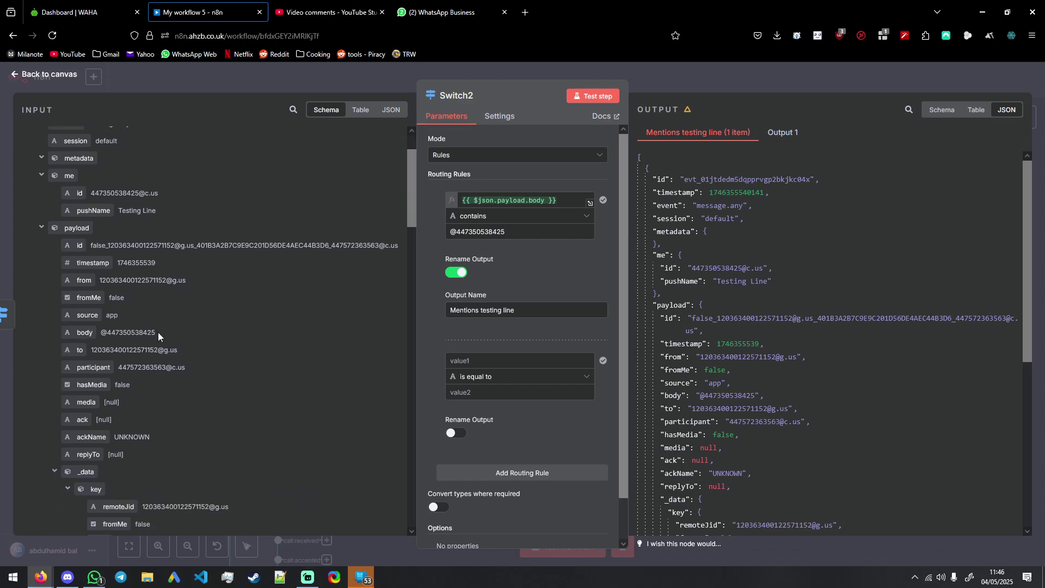
click(486, 362)
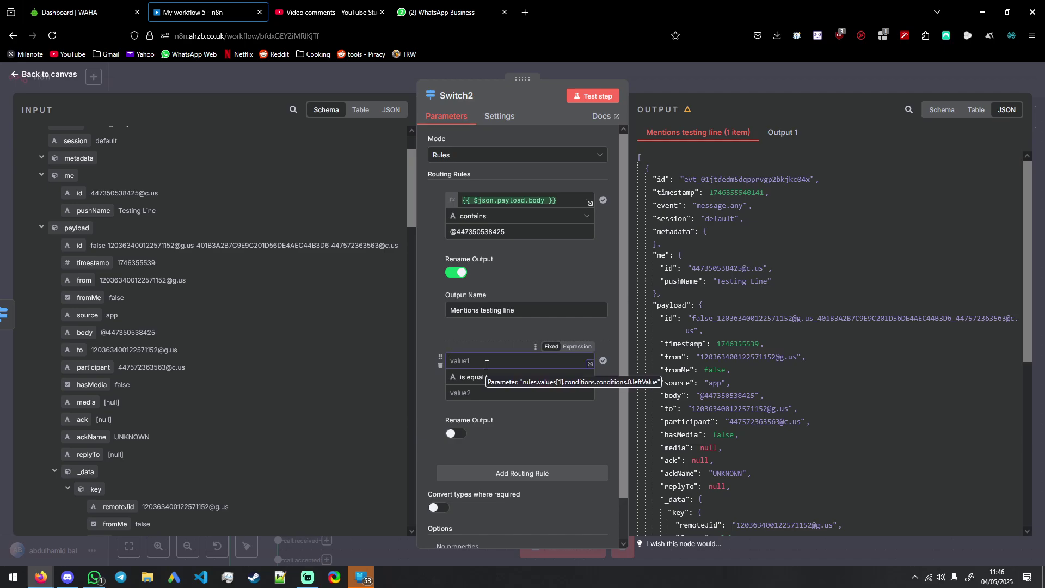
click(488, 390)
key(ctrl+v)
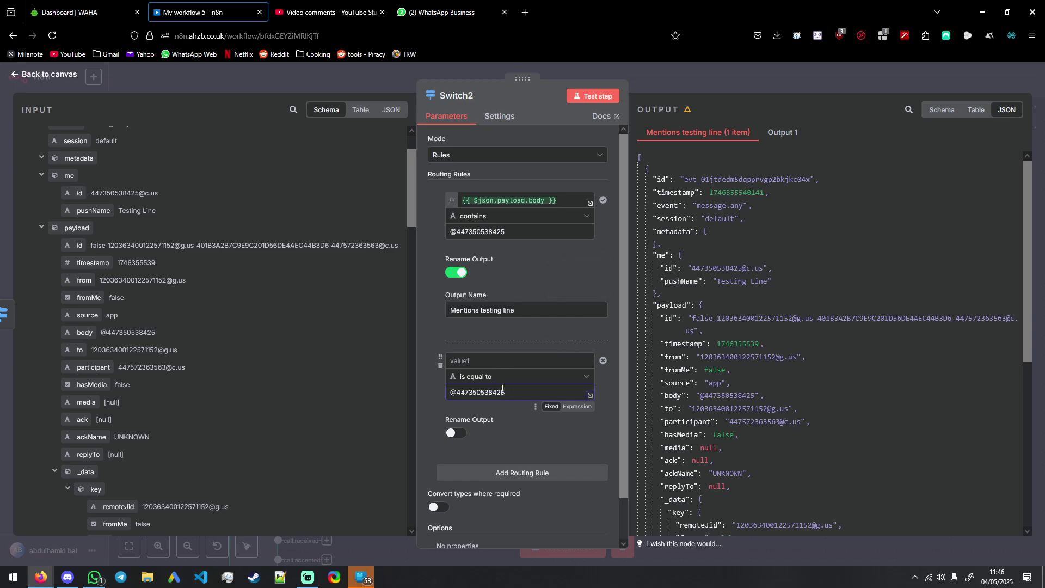
key(ctrl+a)
key(BackSpace)
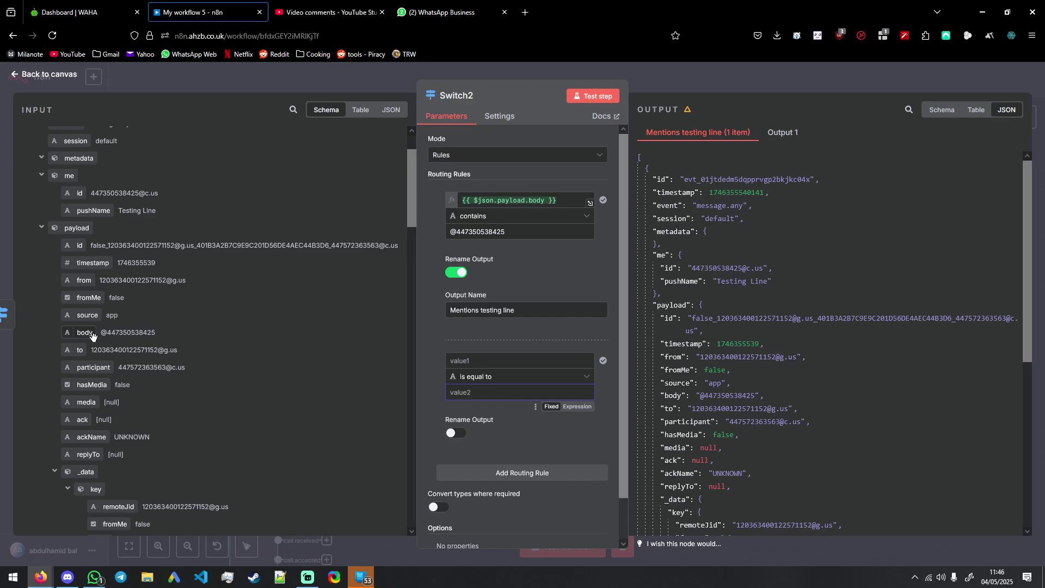
- Save the workflow, test it with a new mention message from the Testing two group, and open Switch2
key(Escape)
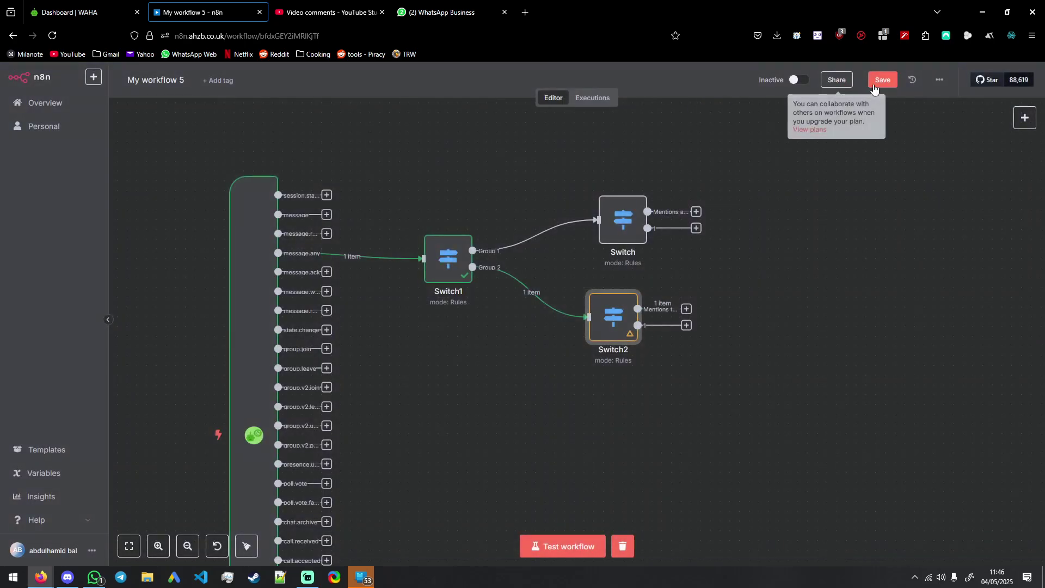
click(586, 544)
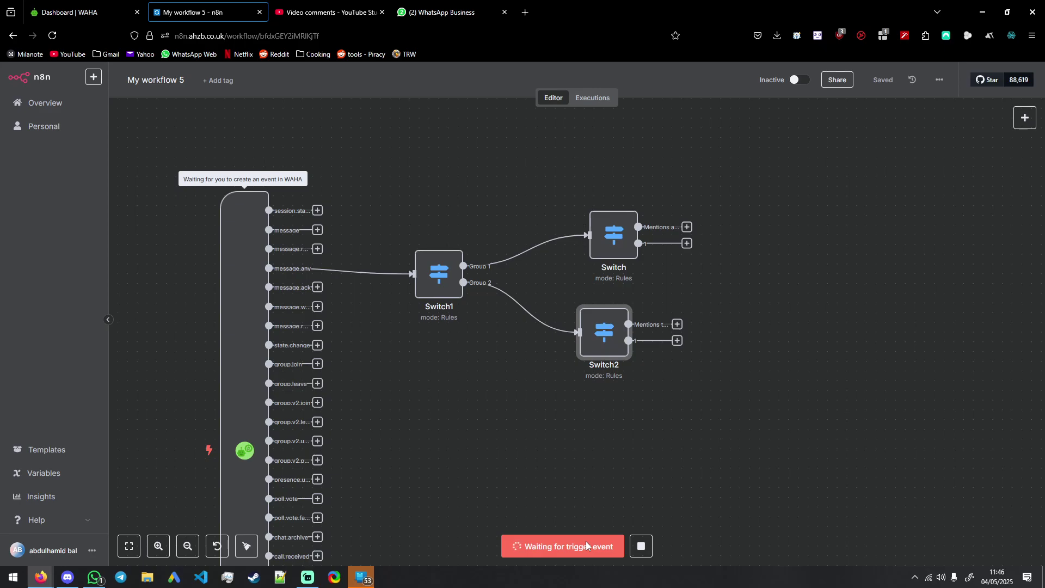
double_click(598, 330)
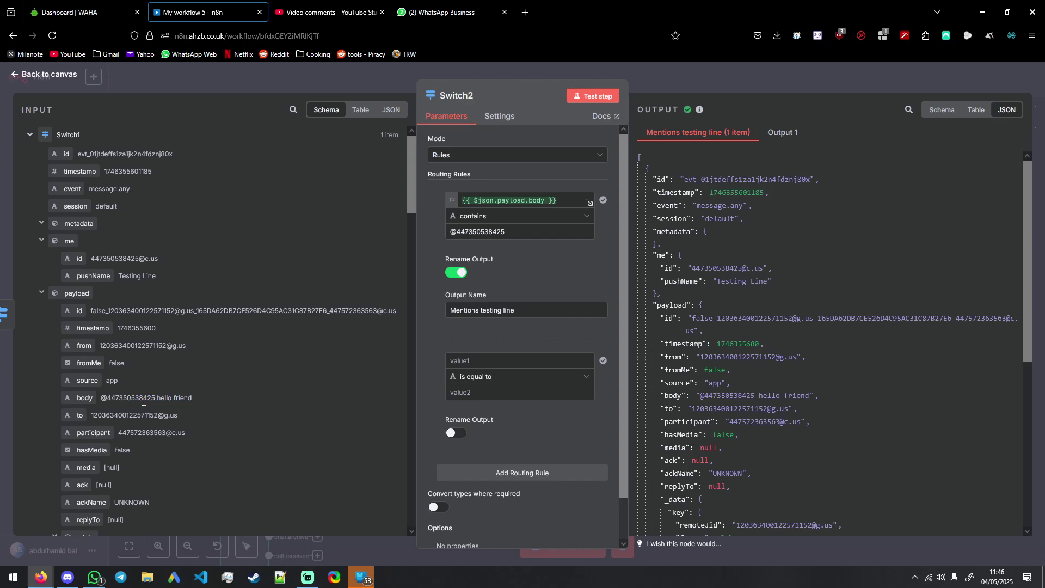
- Switch to WhatsApp, view the latest mention in the Testing two group chat, and return to n8n
click(444, 12)
click(200, 309)
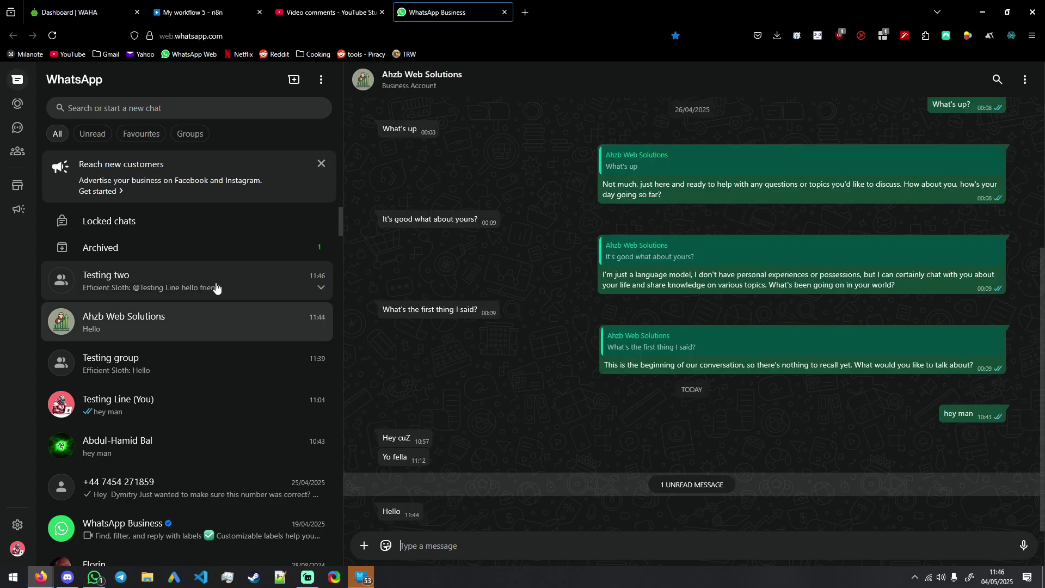
click(206, 287)
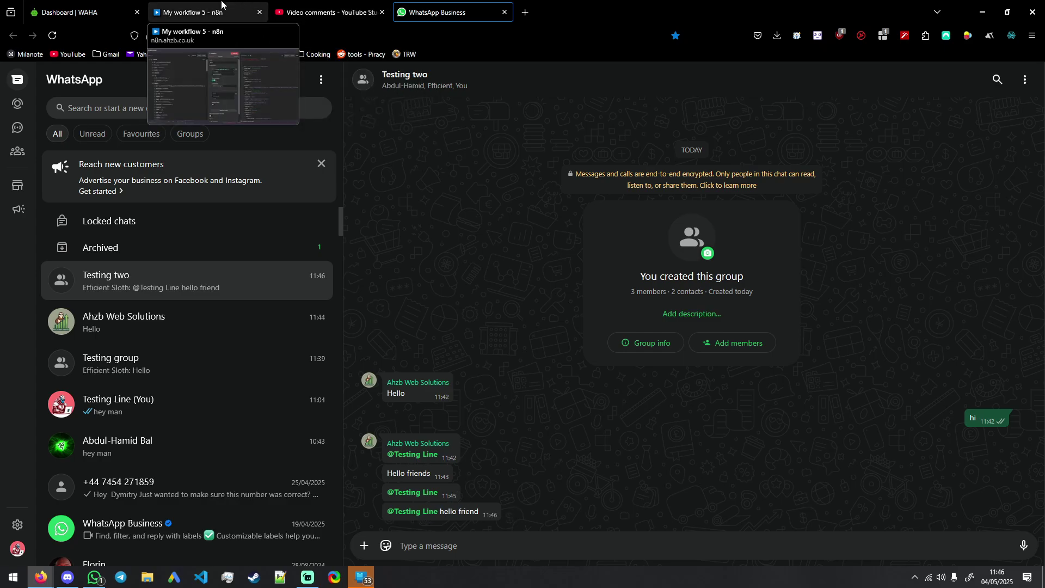
click(203, 12)
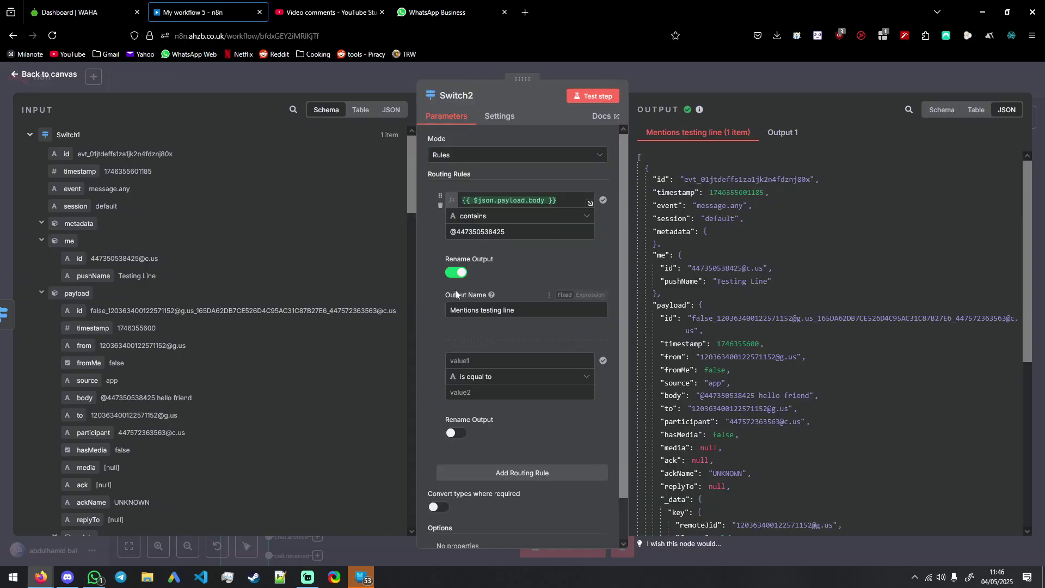
- Examine the message text in the payload.body field of Switch2's input, and close the node
drag(195, 398, 100, 400)
click(168, 397)
drag(193, 398, 101, 401)
click(149, 400)
click(103, 403)
key(Escape)
- Test the workflow again with a mention message sent in the Testing group chat
scroll(635, 231, right, 4)
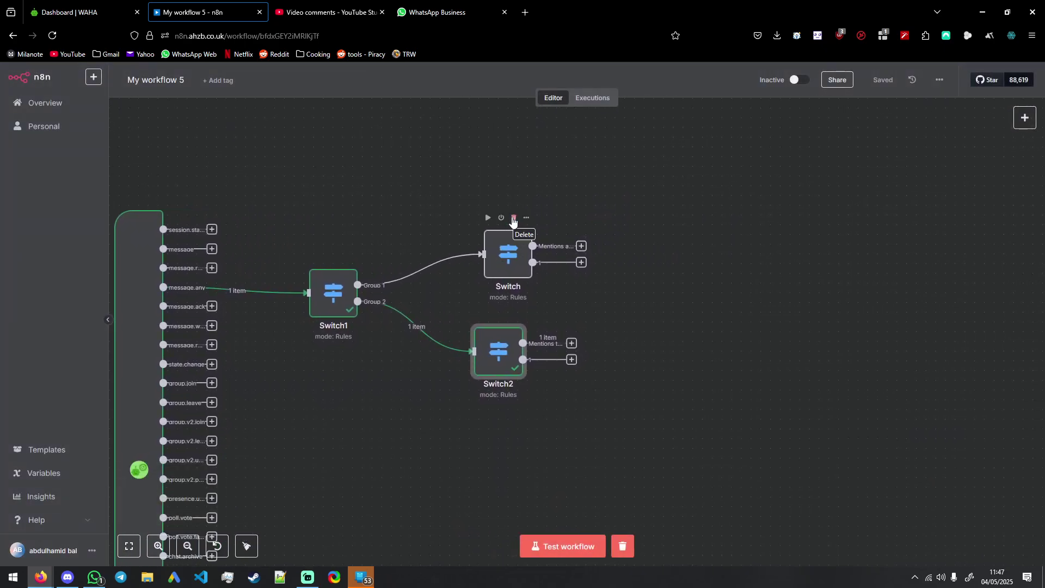
scroll(469, 224, left, 2)
scroll(349, 282, left, 3)
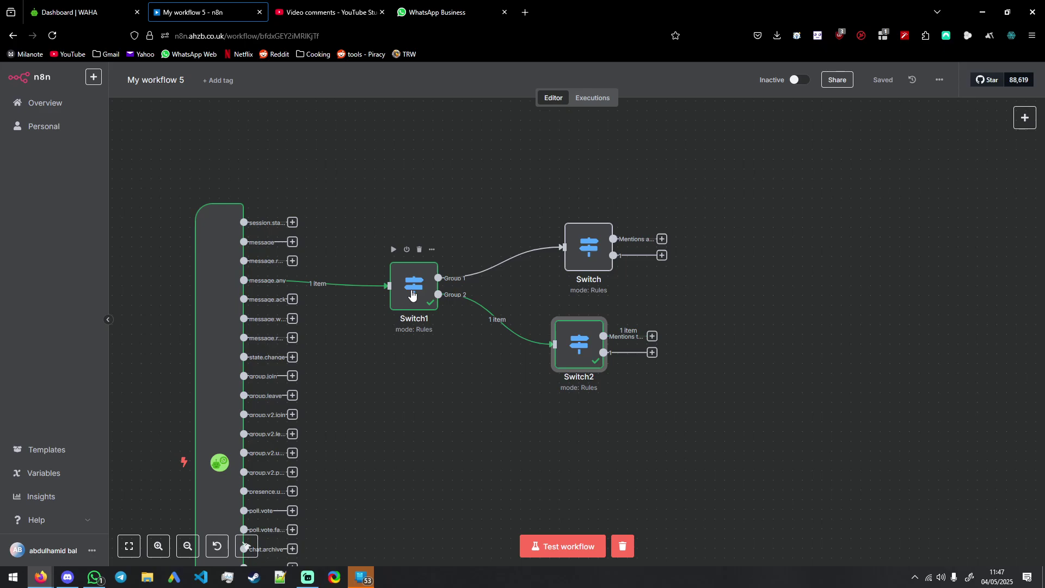
click(553, 550)
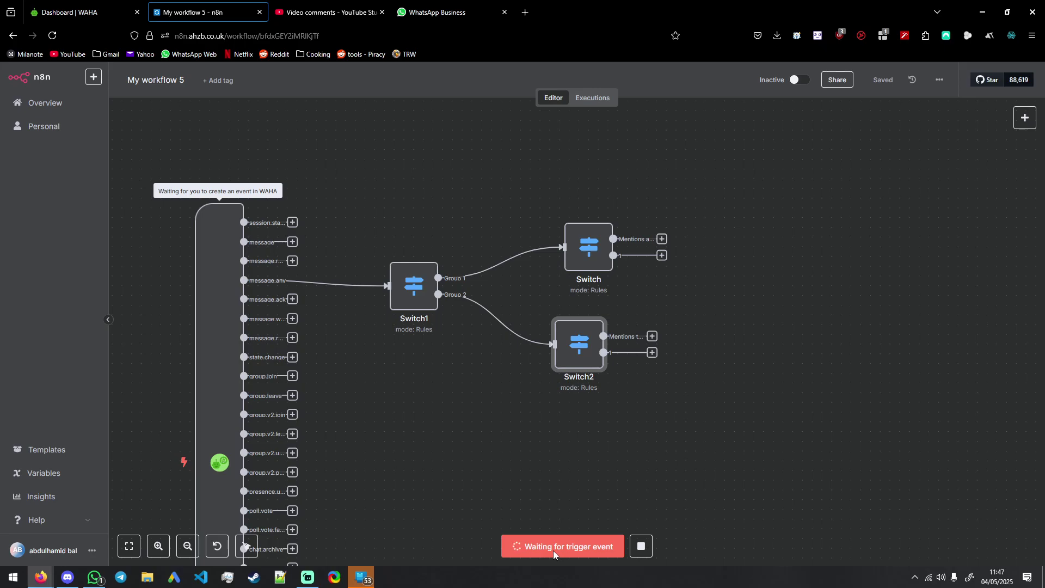
scroll(547, 266, up, 1)
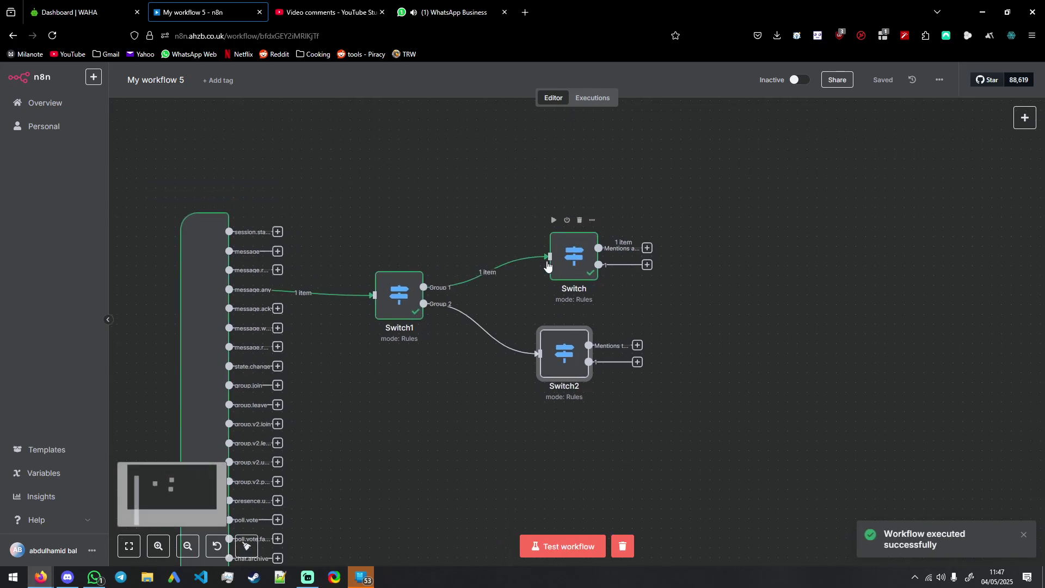
- Switch to WhatsApp, view the new mention in the Testing group chat, and return to n8n
click(452, 12)
click(213, 294)
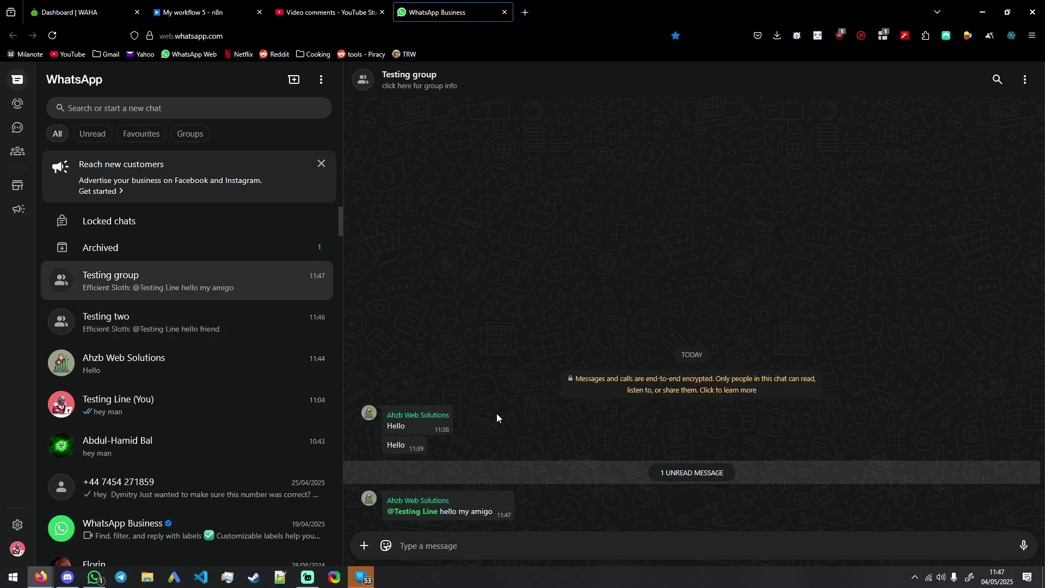
click(326, 10)
click(217, 3)
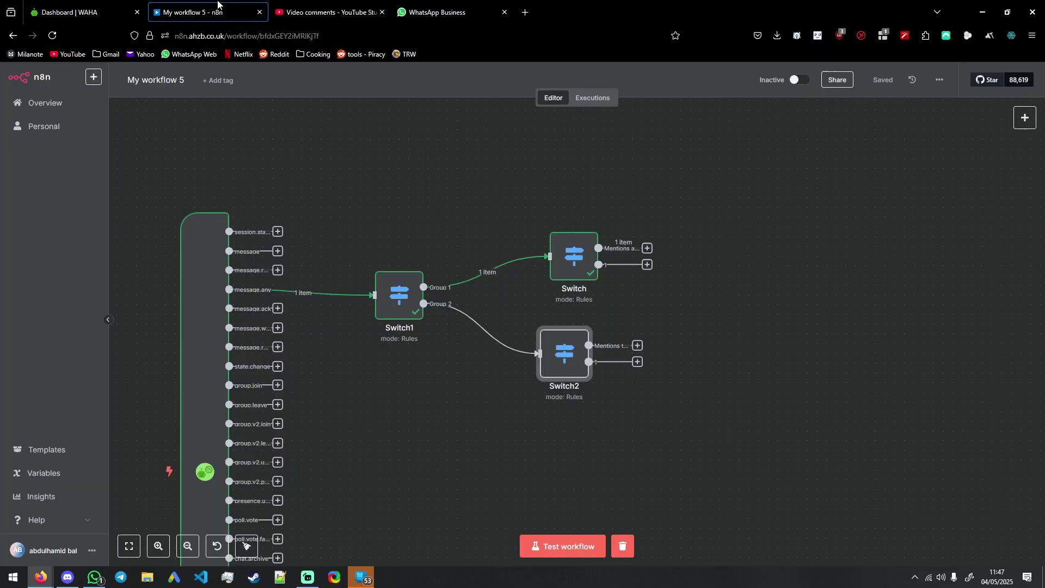
- Open the Switch node and review the comparison value and available operators of its "Mentions ahzb" rule
double_click(576, 257)
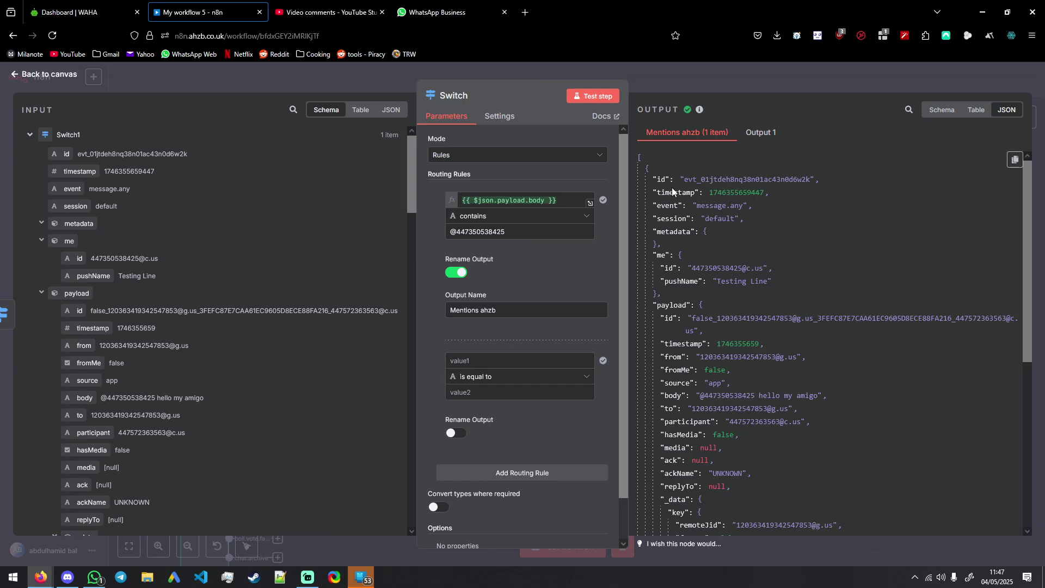
double_click(477, 232)
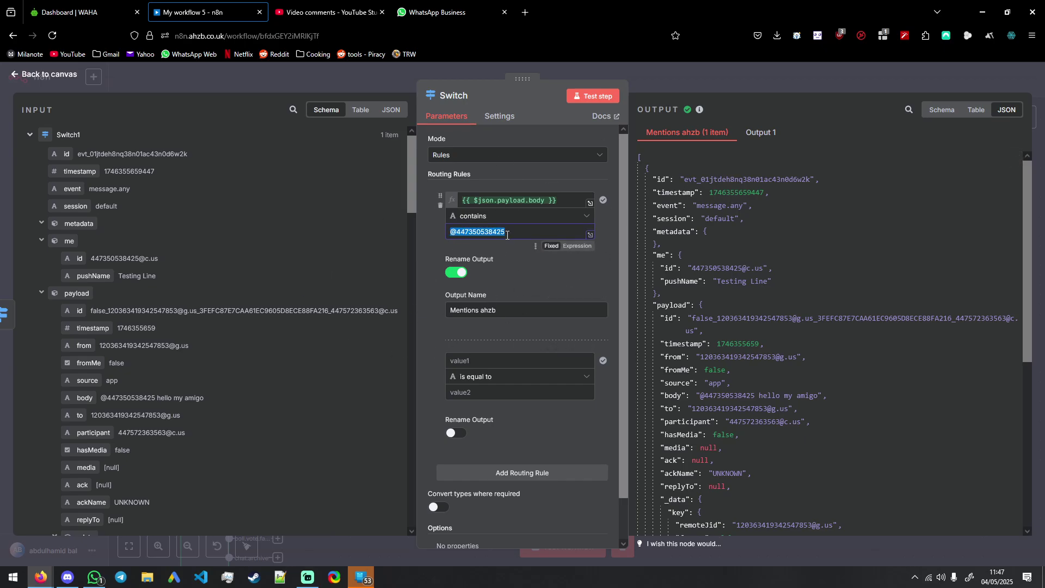
click(485, 232)
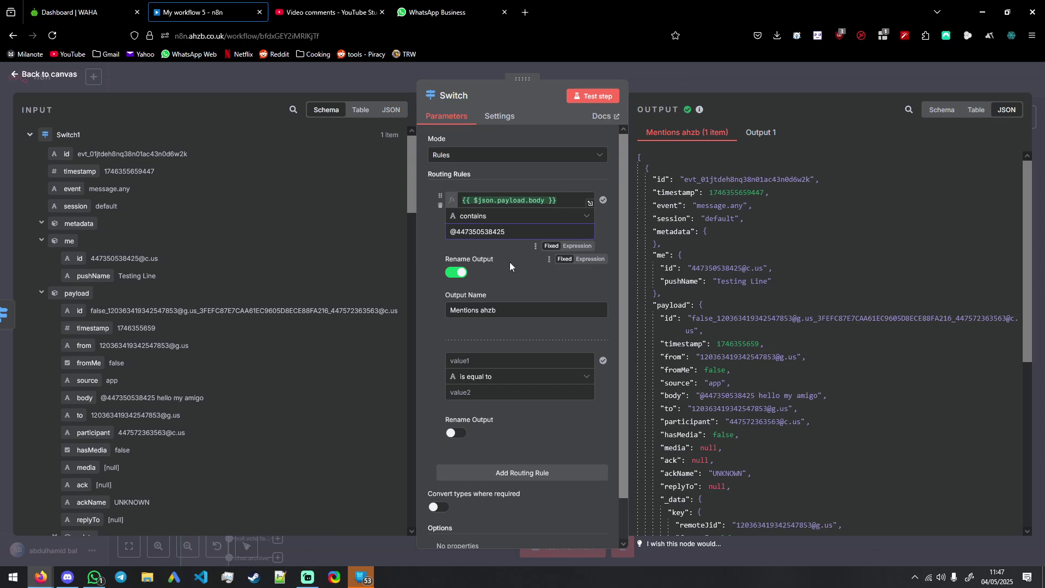
drag(505, 233, 449, 233)
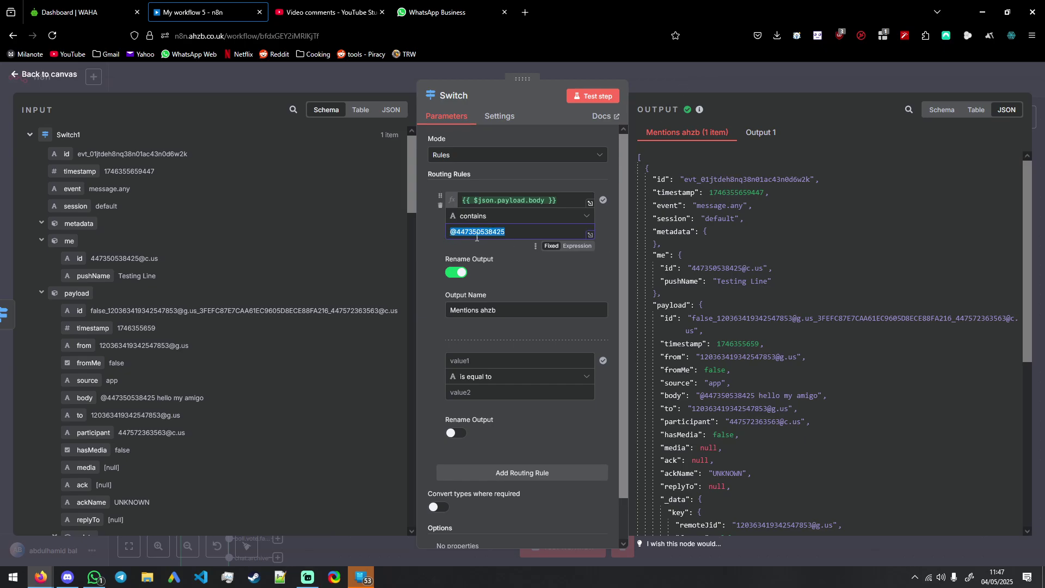
click(509, 233)
double_click(507, 233)
click(507, 234)
click(500, 218)
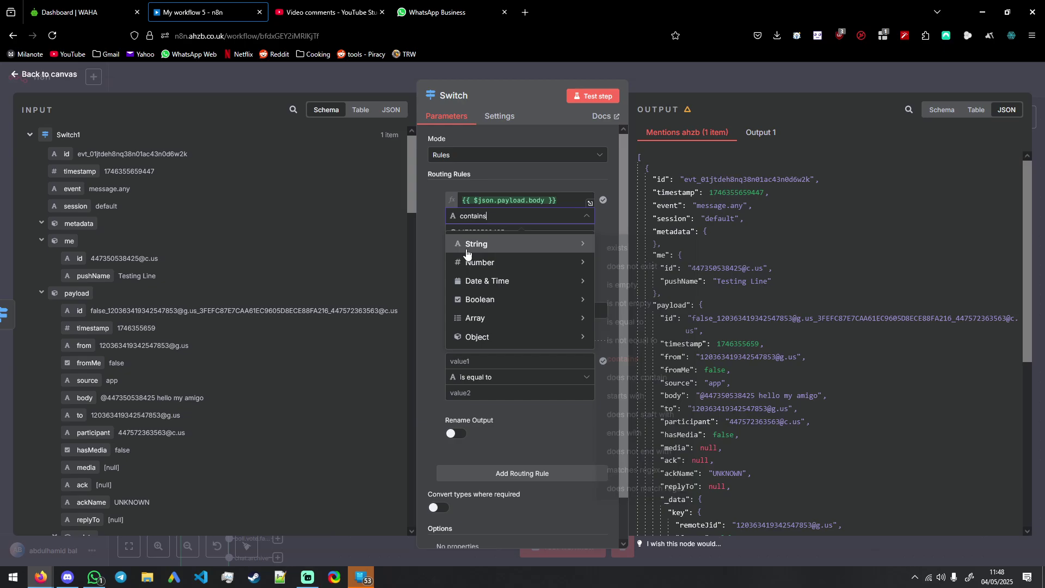
mouse_move(472, 246)
click(430, 244)
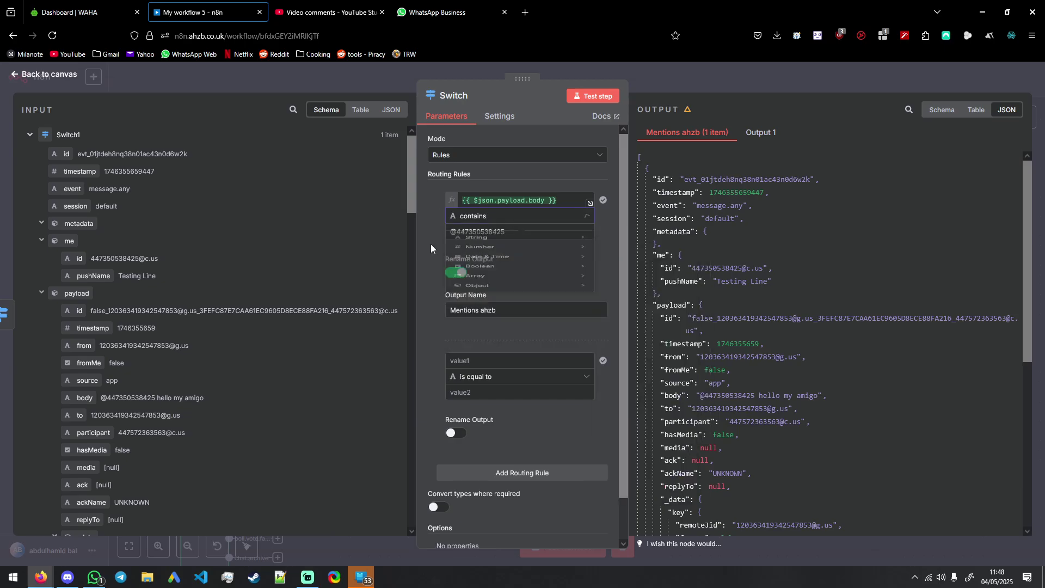
- Inspect the "contains" operator's type choices and the mentioned phone number in the Switch rule, and close the node
double_click(468, 233)
click(473, 216)
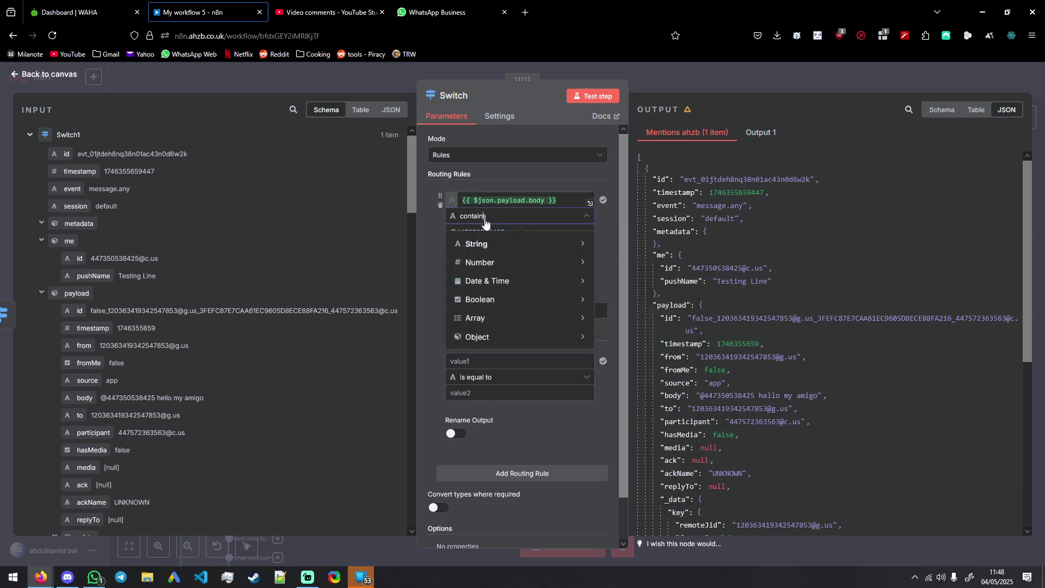
mouse_move(472, 244)
click(434, 241)
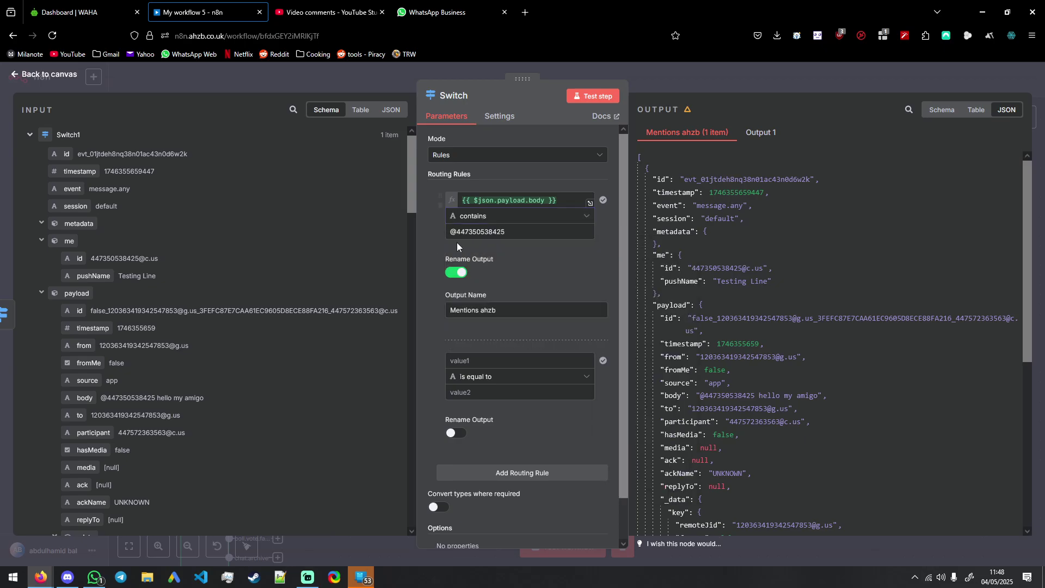
double_click(503, 236)
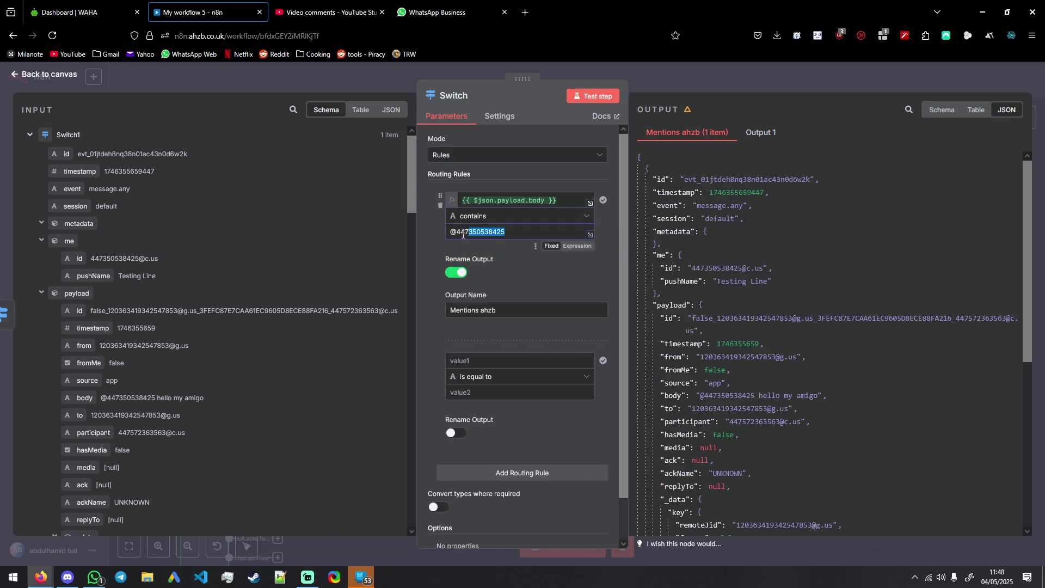
triple_click(503, 236)
triple_click(507, 235)
double_click(506, 235)
click(502, 235)
double_click(500, 234)
click(497, 233)
double_click(496, 234)
click(493, 233)
double_click(490, 234)
click(486, 234)
click(657, 88)
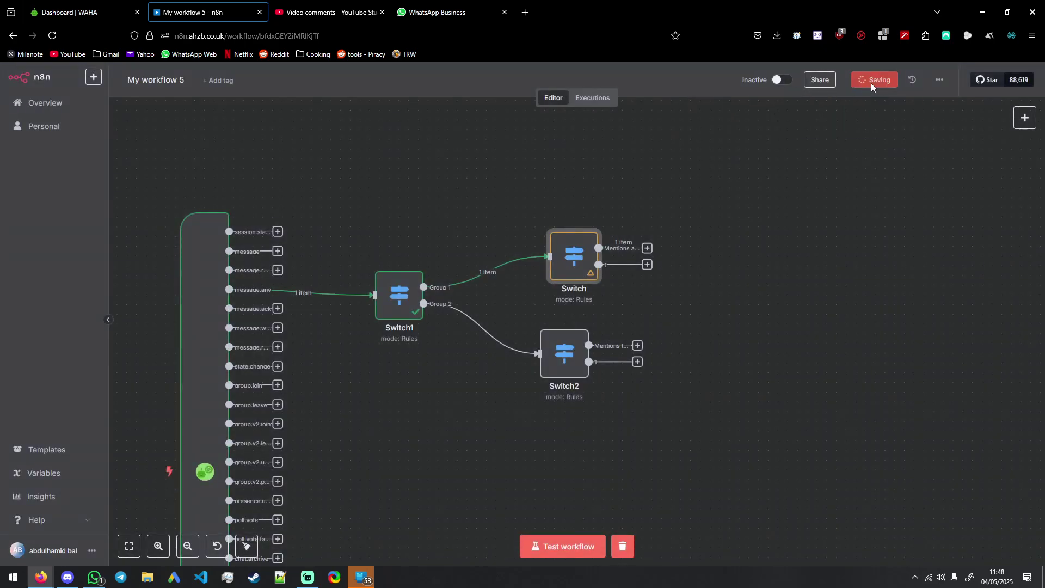
click(559, 545)
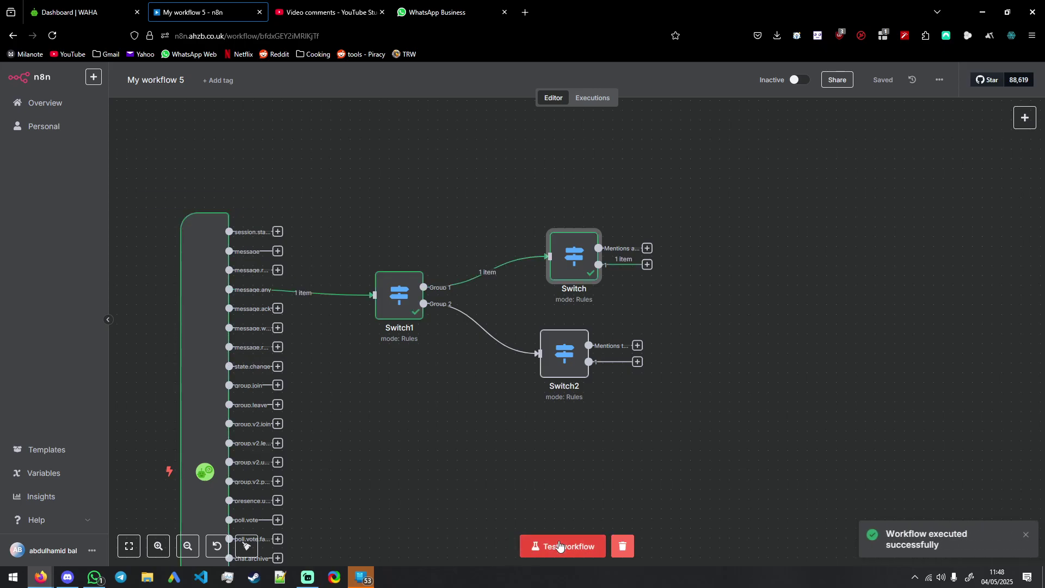
click(455, 12)
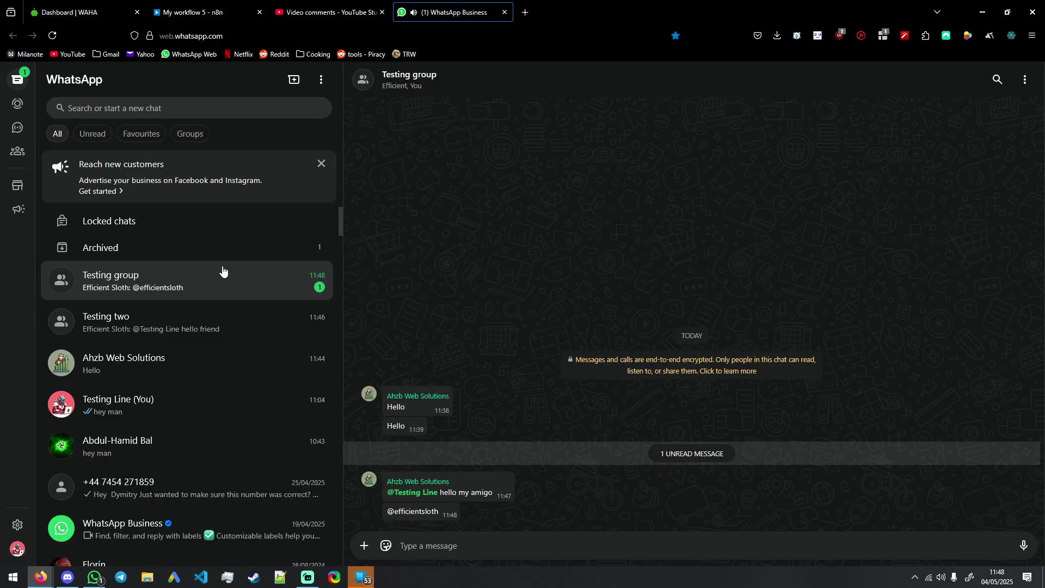
drag(463, 507, 566, 511)
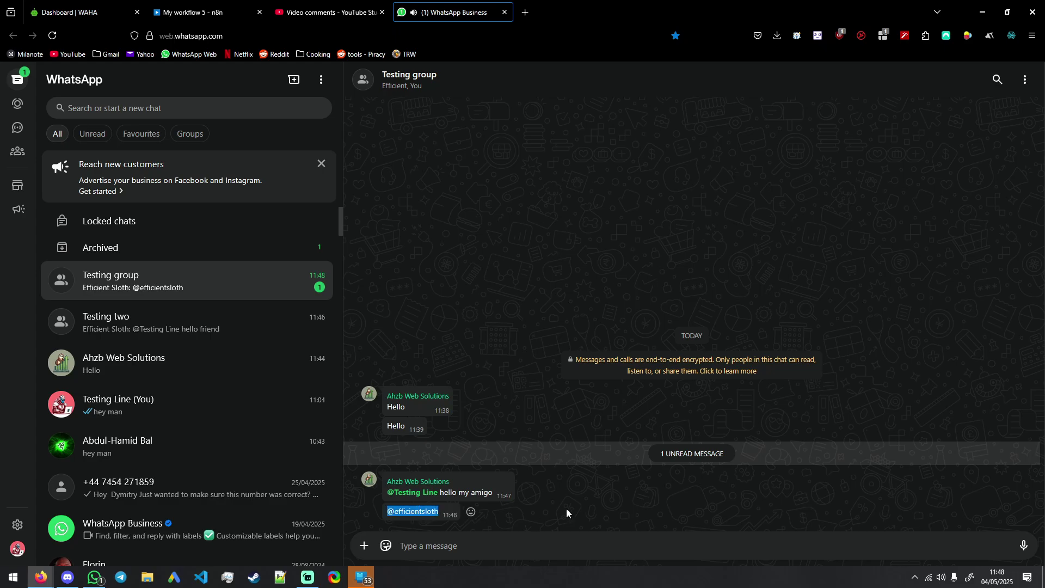
click(411, 522)
double_click(415, 509)
click(313, 13)
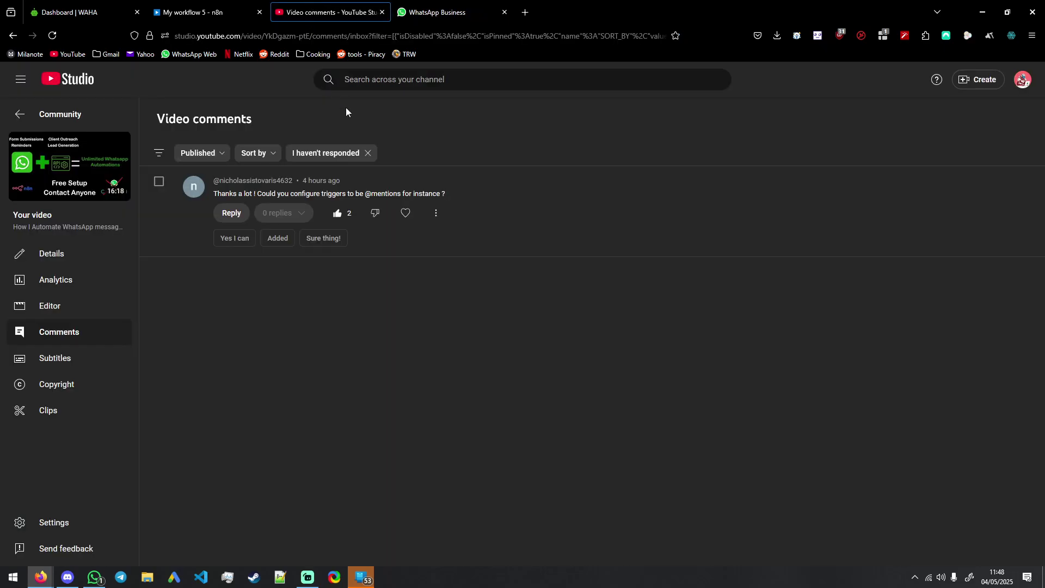
click(240, 13)
- Check the Switch node's output from the test run against its mention rule, and close the node
double_click(565, 269)
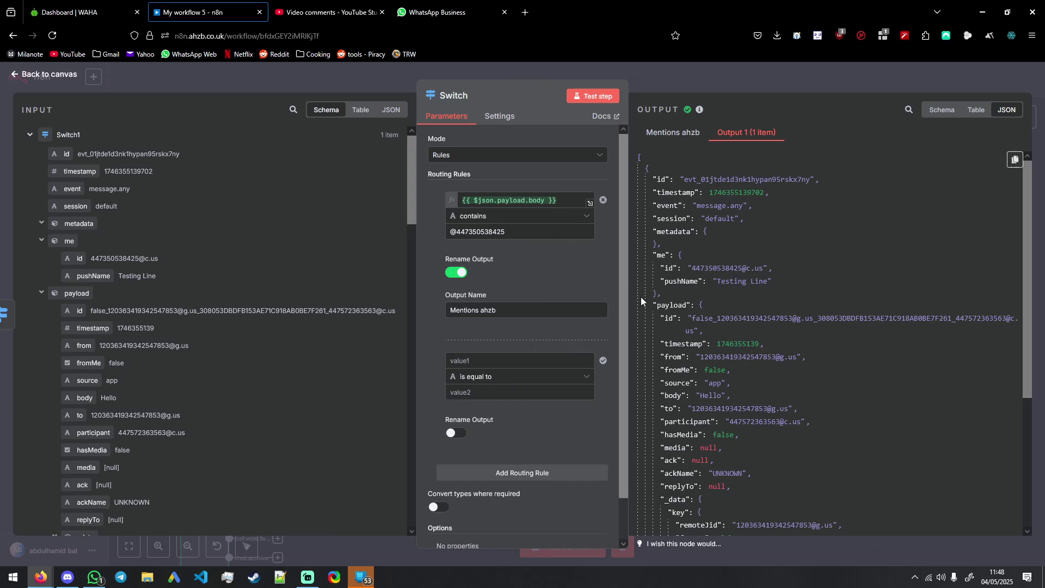
scroll(191, 395, down, 2)
scroll(180, 347, up, 2)
click(287, 80)
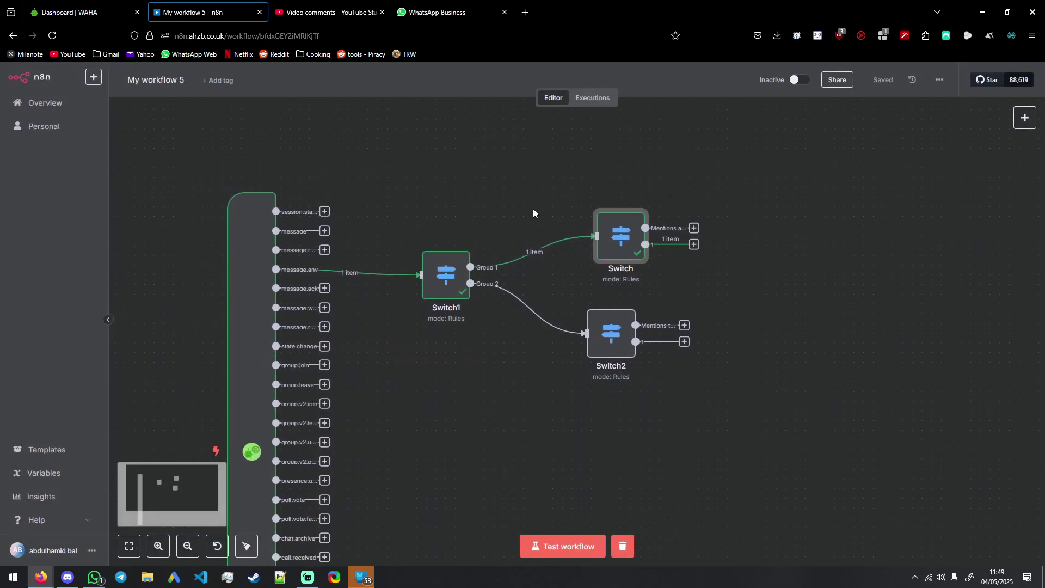
double_click(603, 234)
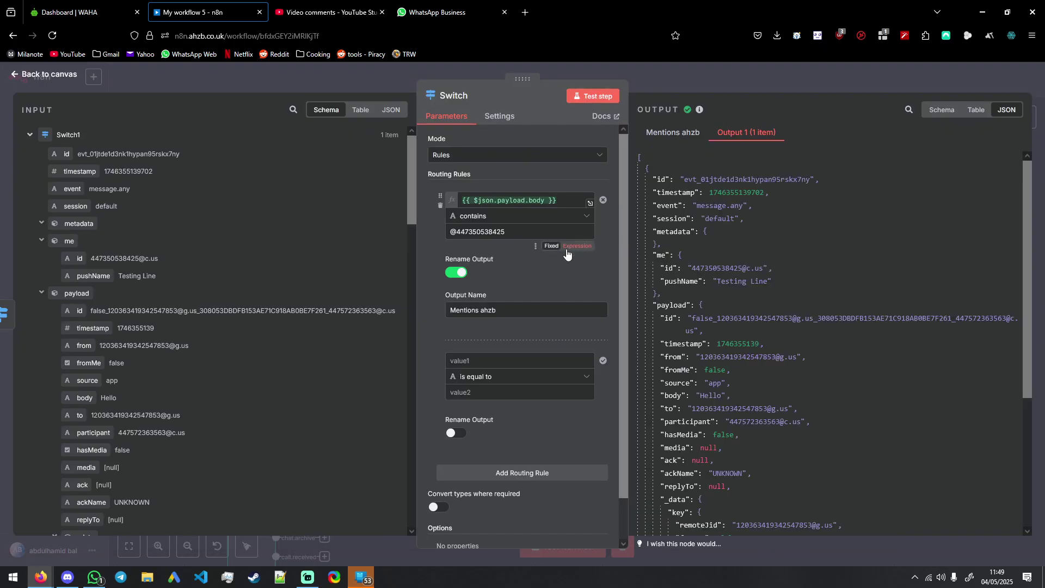
click(695, 68)
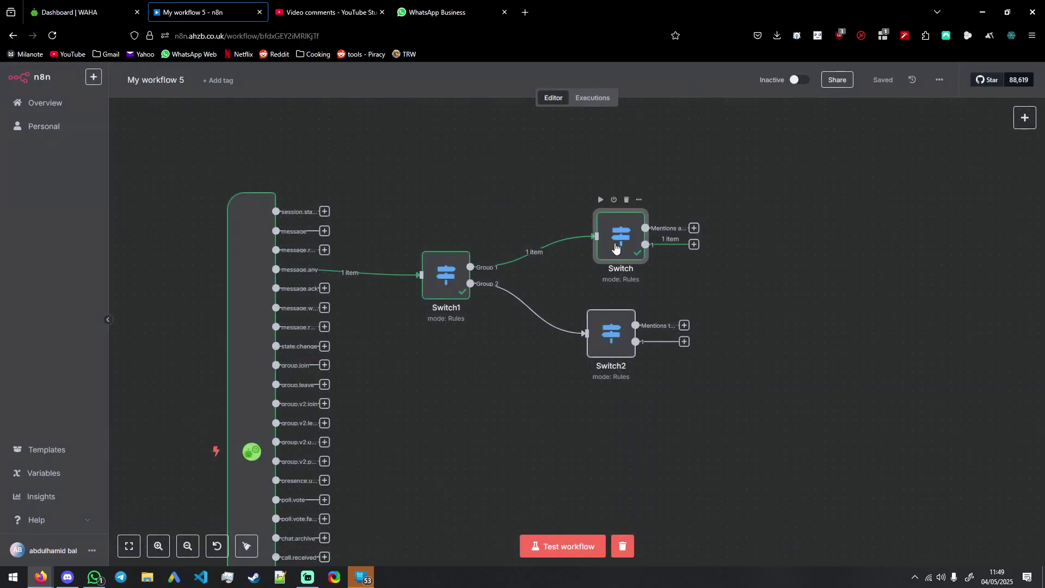
- Examine the payload fields and WAHA Trigger data throughout the Switch node's input schema, and close the node
double_click(616, 243)
scroll(201, 299, down, 5)
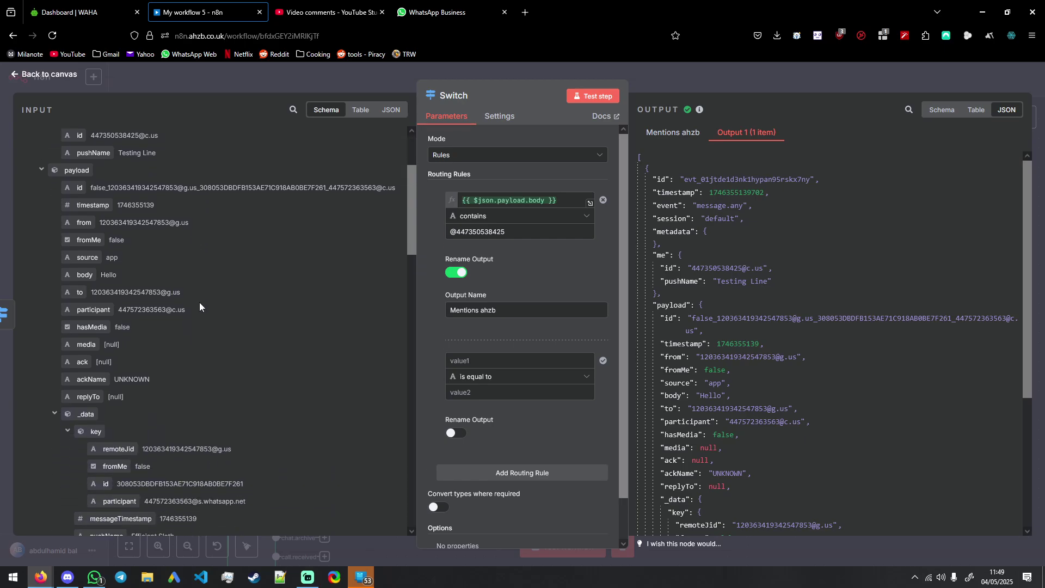
scroll(199, 304, down, 5)
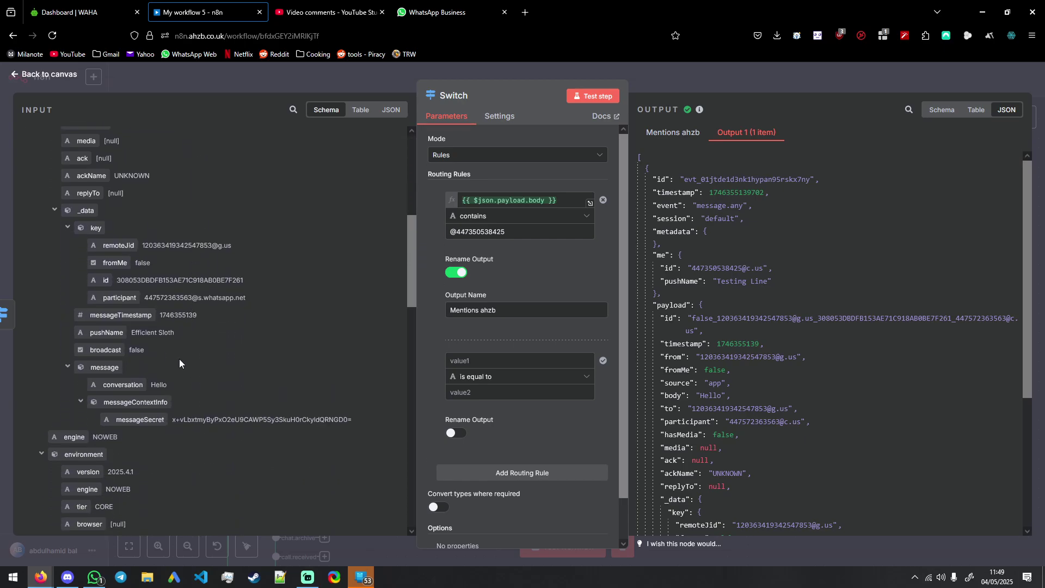
scroll(144, 389, up, 10)
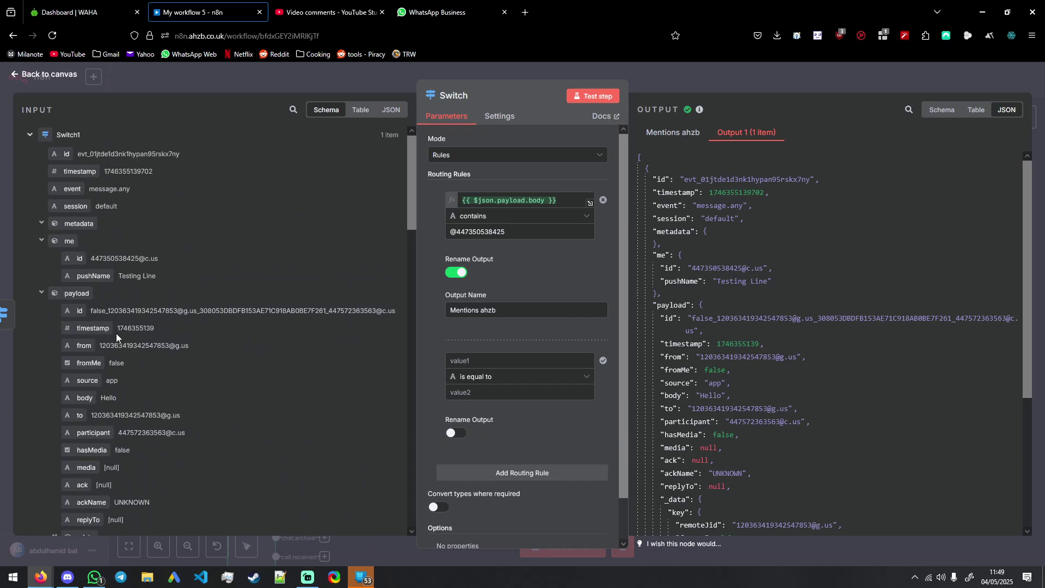
scroll(122, 327, down, 2)
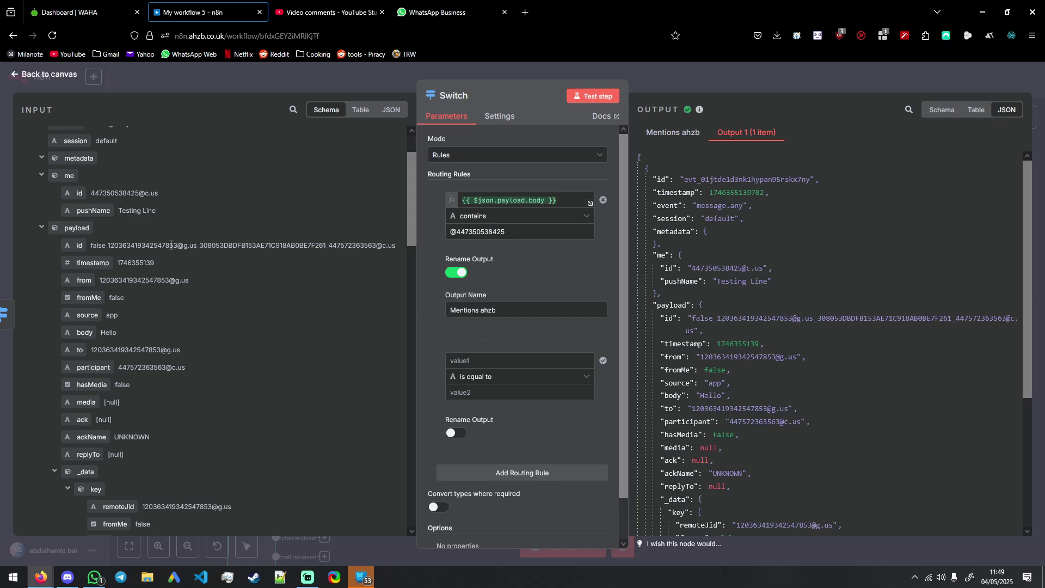
scroll(171, 245, down, 12)
scroll(153, 249, up, 15)
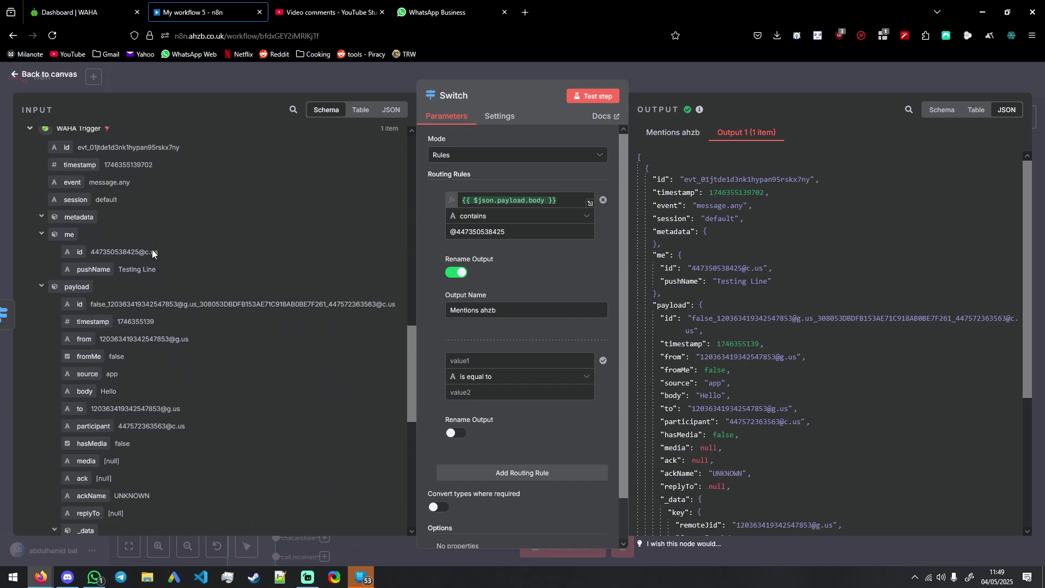
scroll(152, 251, down, 7)
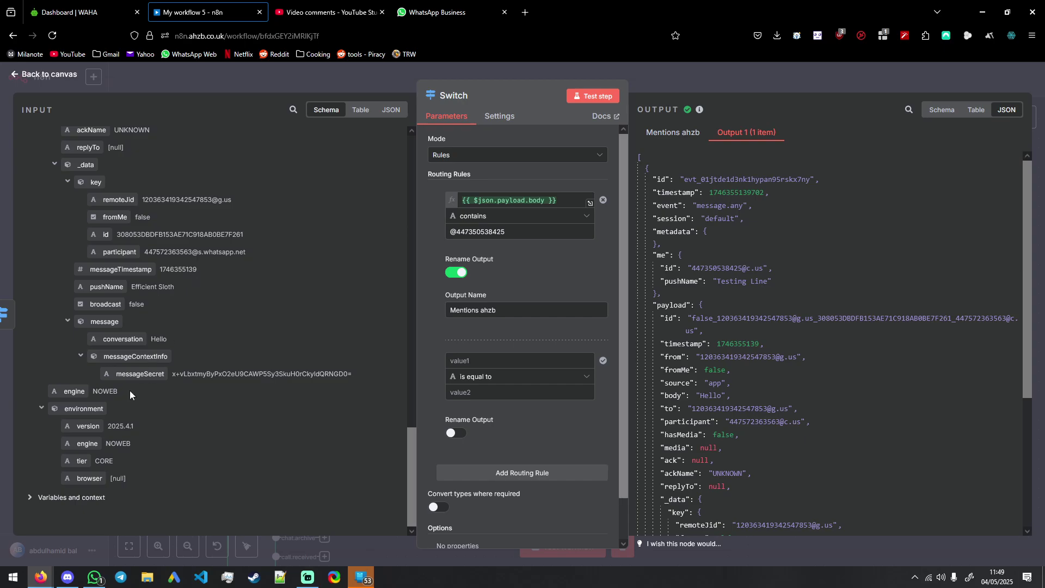
scroll(130, 390, down, 10)
click(706, 88)
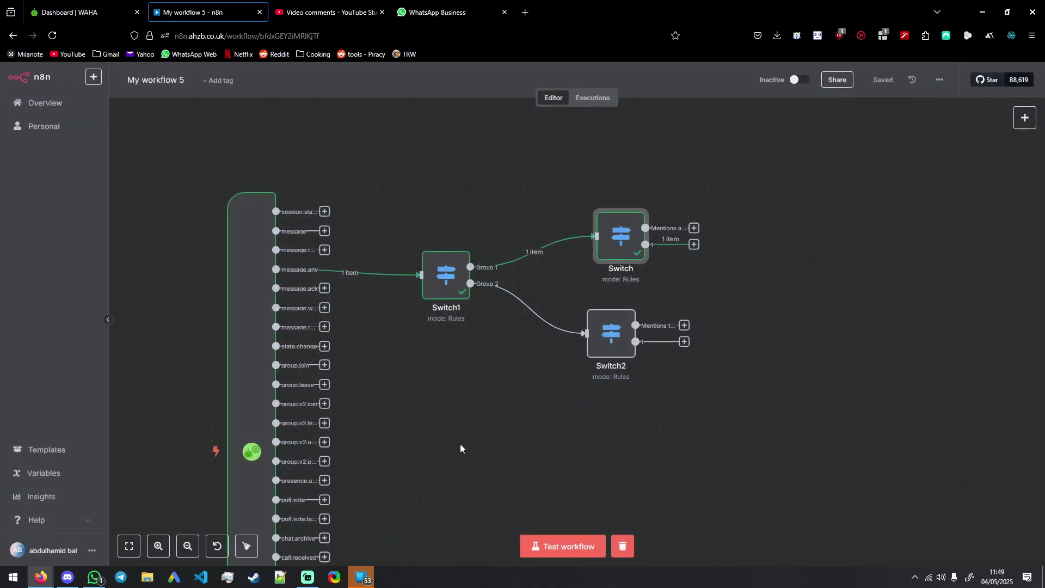
click(559, 543)
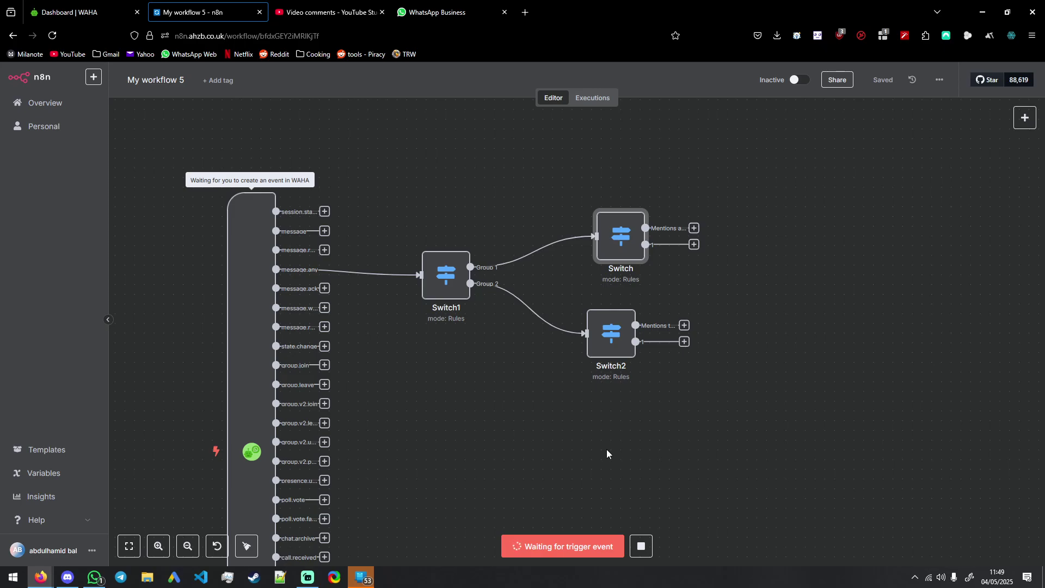
double_click(609, 240)
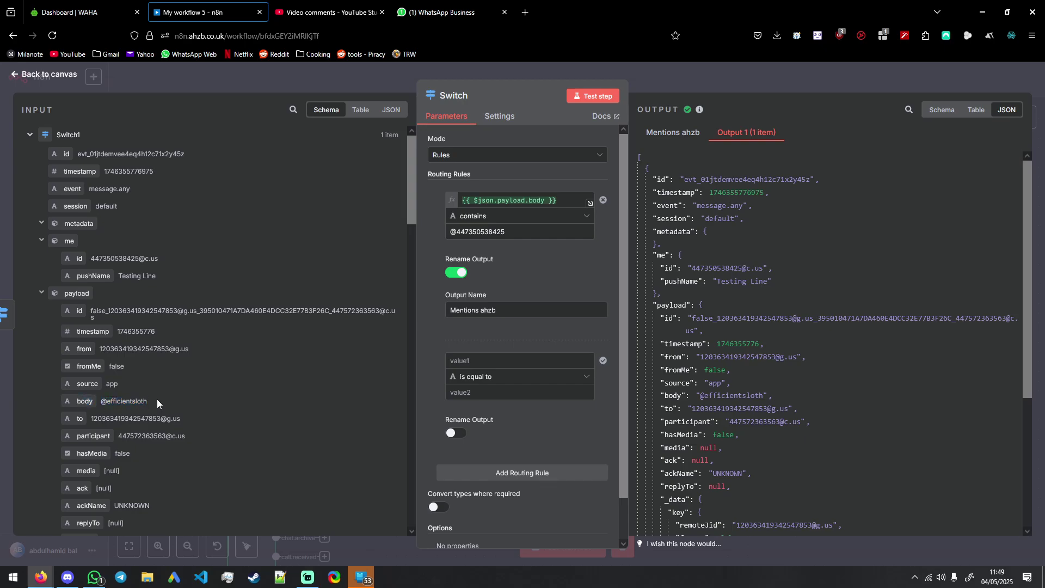
drag(157, 401, 135, 404)
click(132, 399)
click(726, 77)
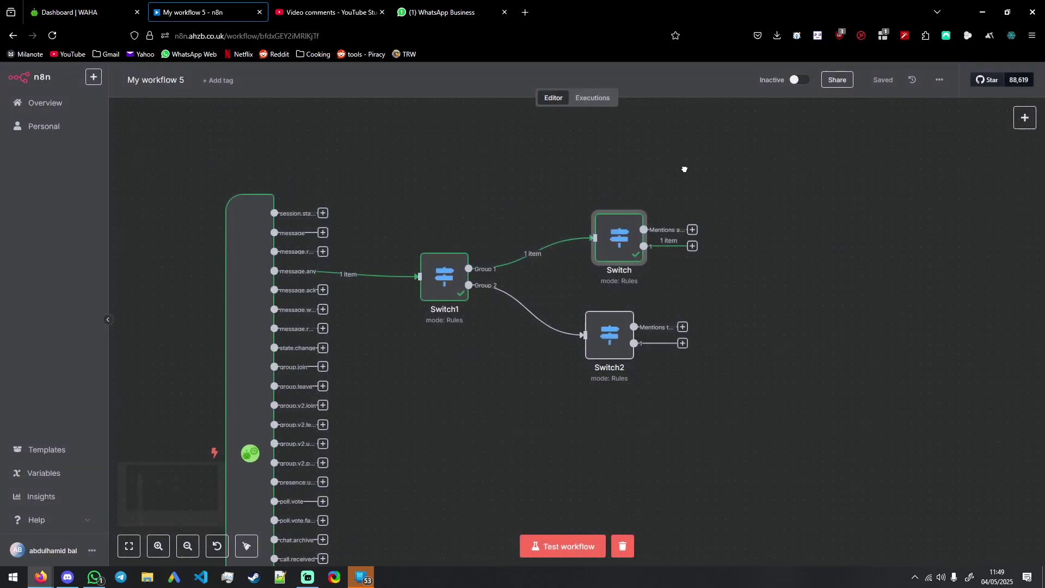
drag(685, 170, 582, 195)
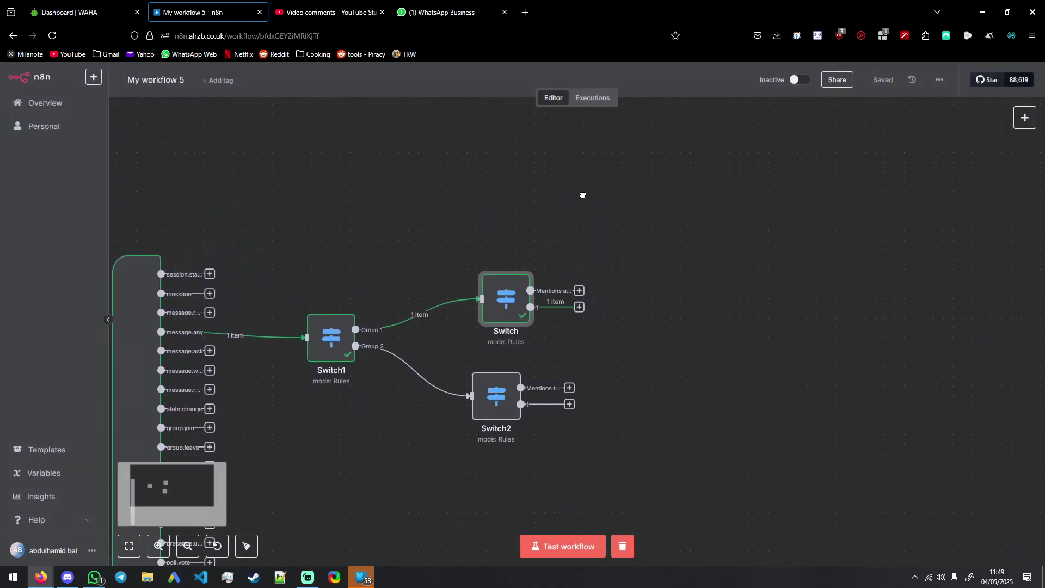
scroll(553, 345, down, 1)
click(493, 375)
scroll(703, 305, left, 1)
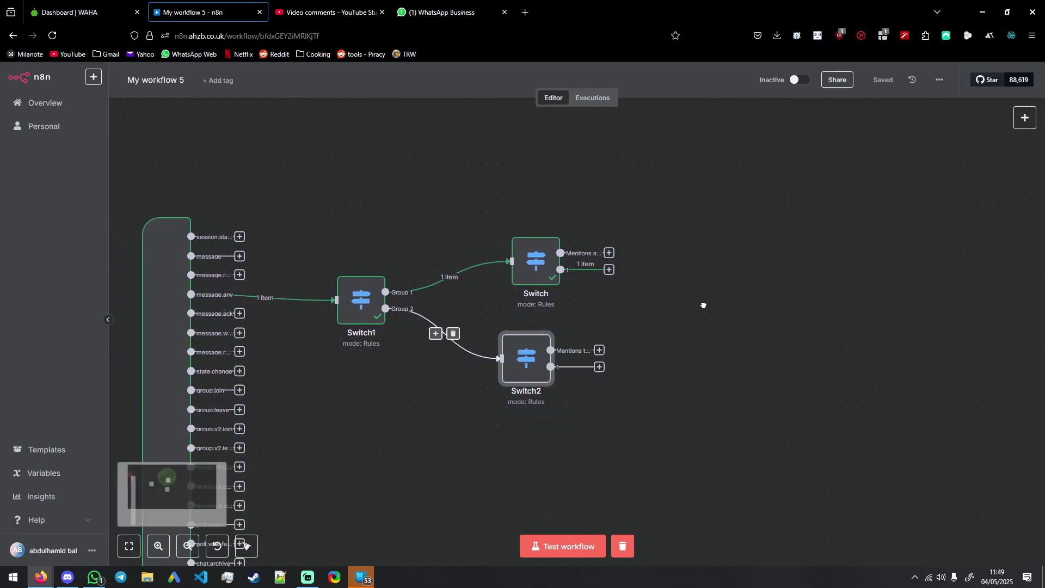
drag(442, 225, 439, 226)
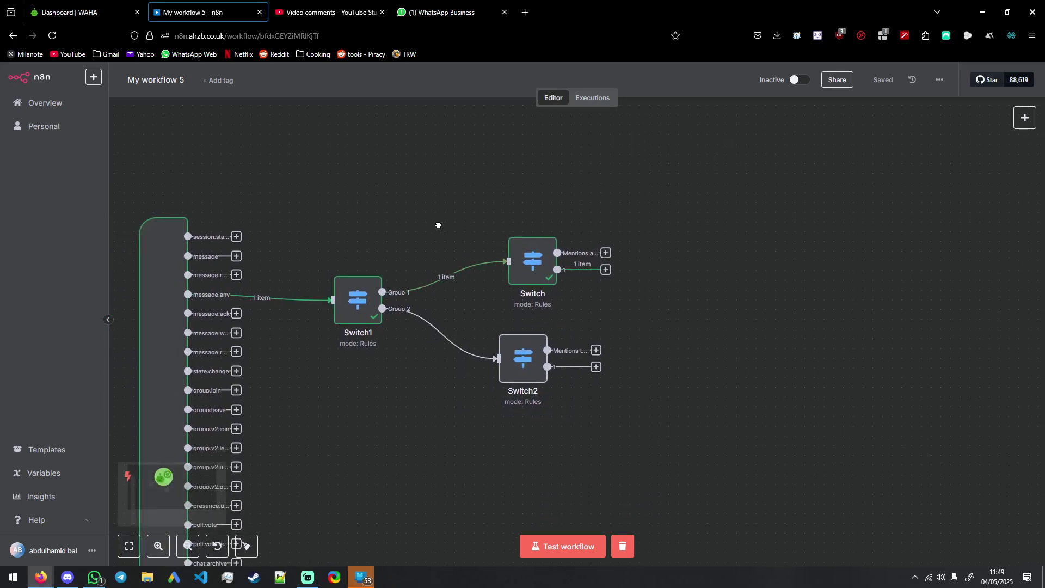
scroll(442, 226, right, 4)
scroll(370, 215, left, 2)
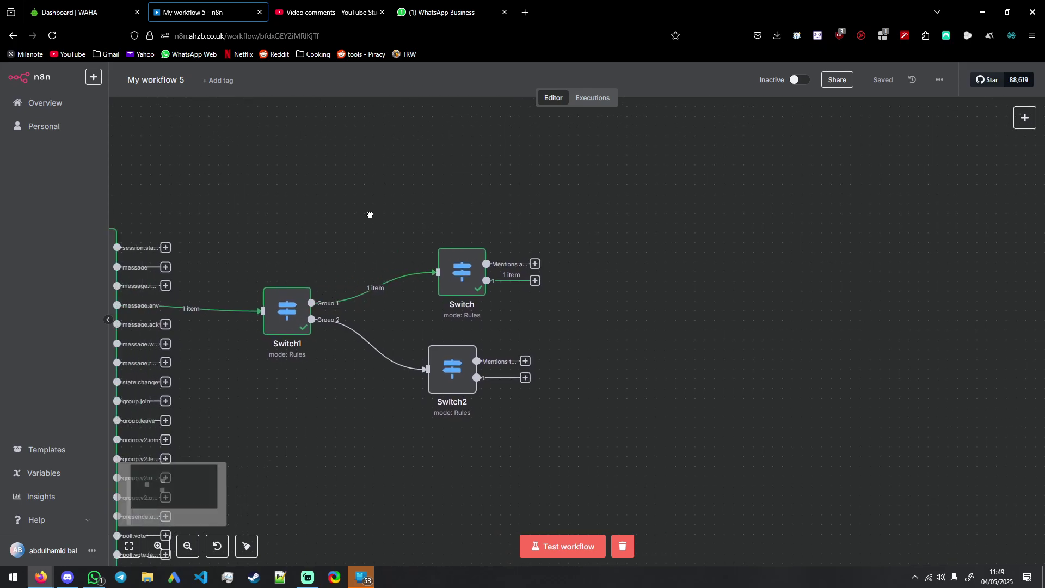
scroll(370, 215, left, 1)
scroll(550, 253, right, 2)
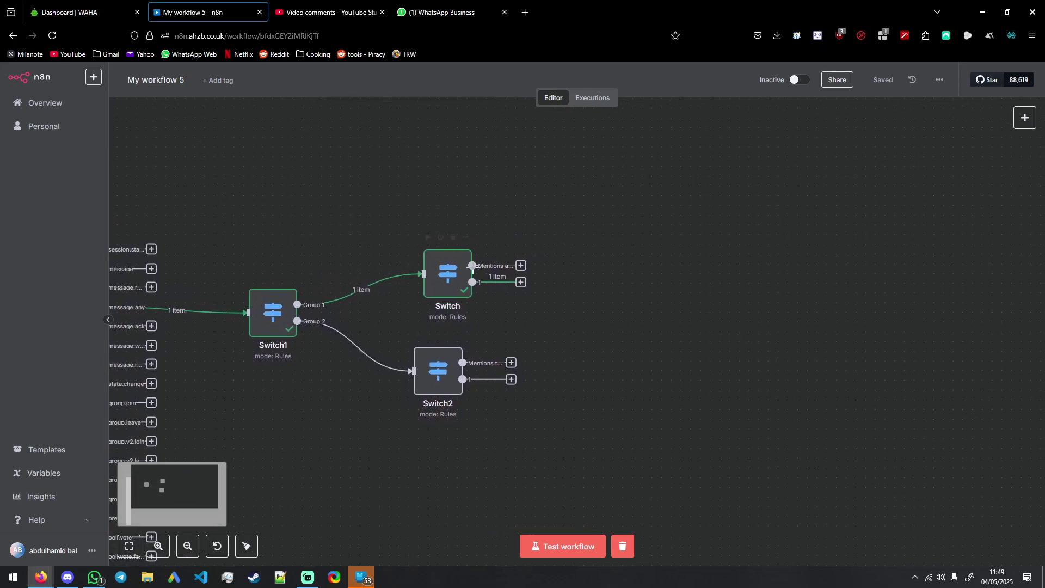
- Move the Switch node slightly to align it vertically above Switch2
drag(469, 272, 459, 273)
scroll(605, 240, left, 1)
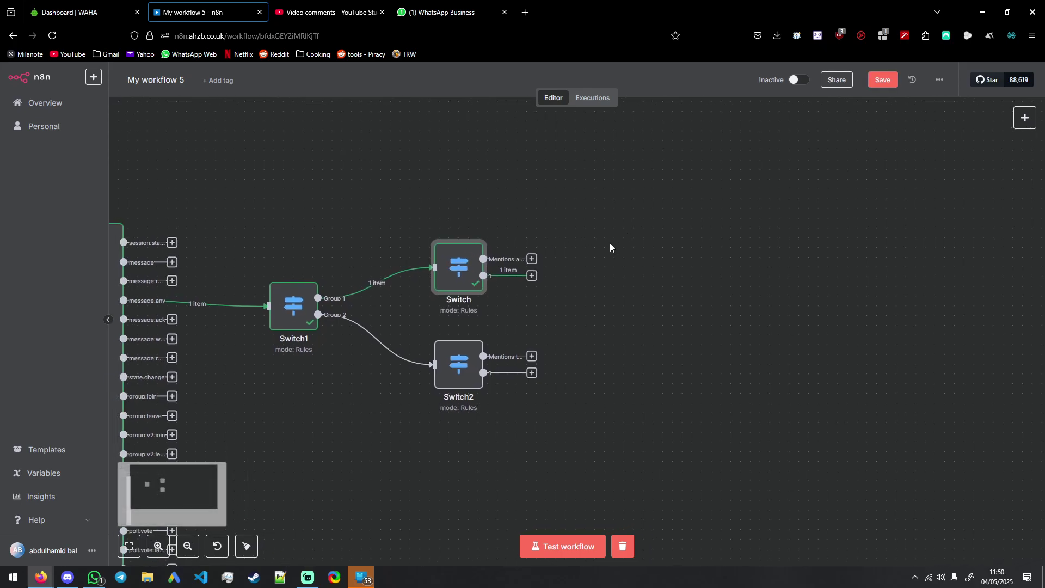
scroll(603, 245, left, 2)
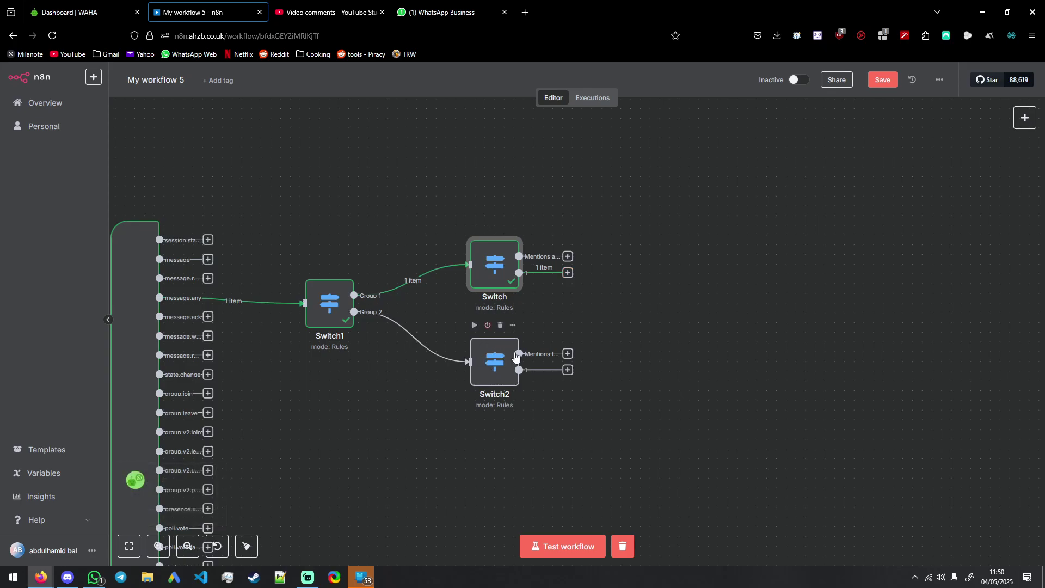
- Open the Switch2 node, review its "Mentions testing line" rule, and close the node
double_click(485, 361)
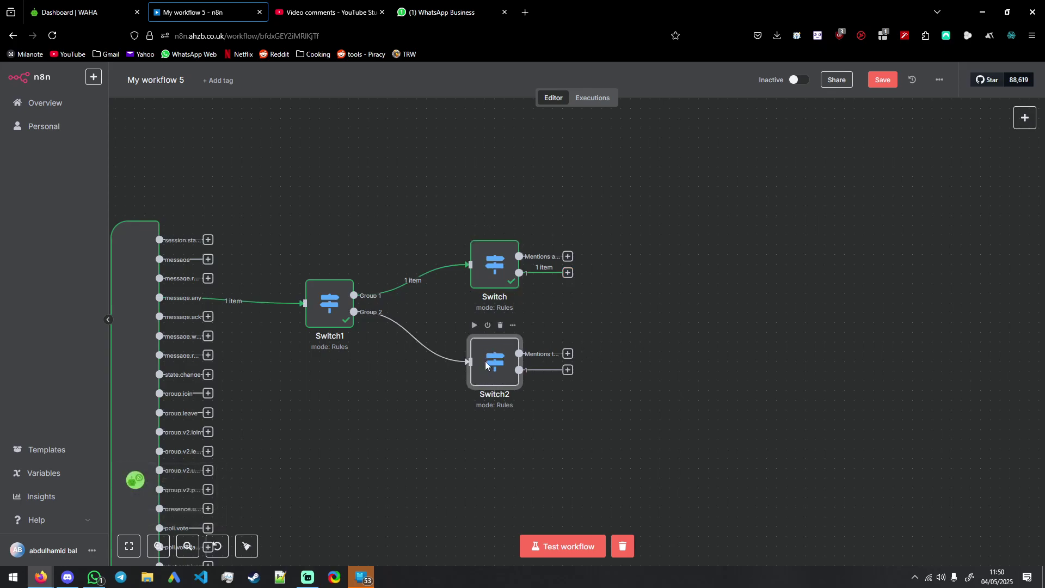
click(653, 164)
double_click(497, 362)
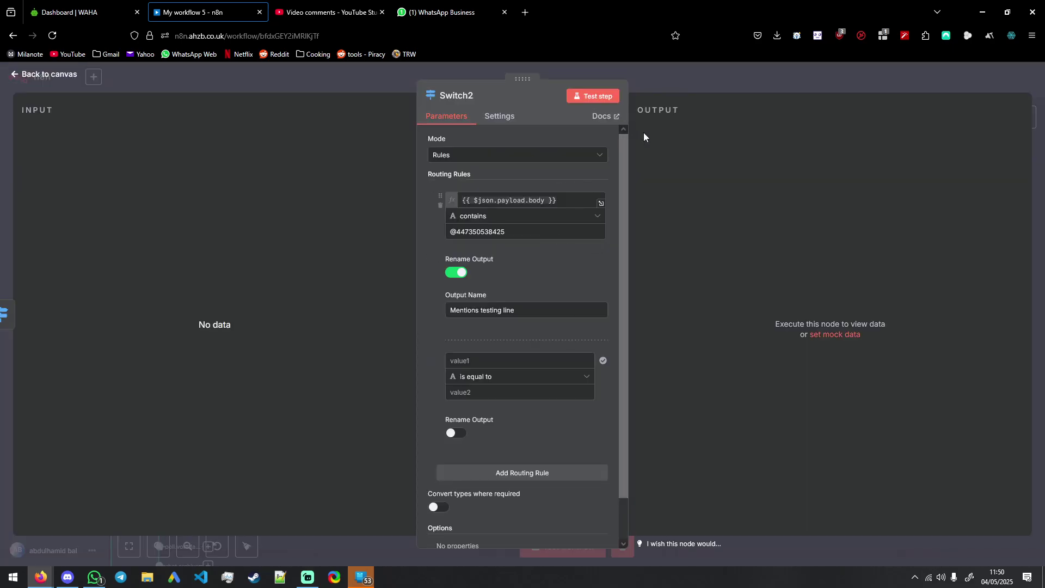
click(687, 89)
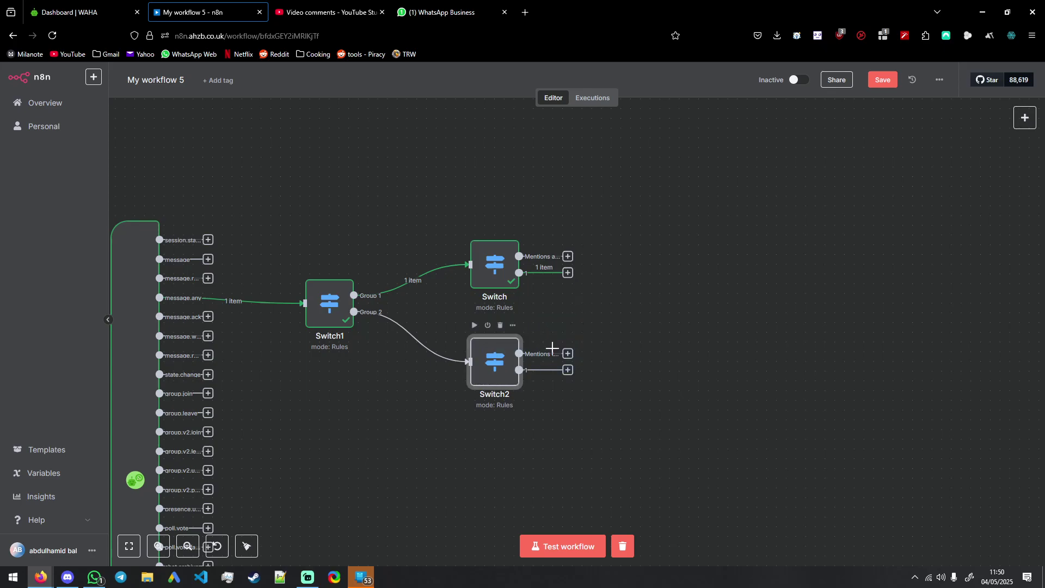
- Move the Switch2 node further away from Switch1 to make room on the Group 2 connection
drag(566, 367, 643, 367)
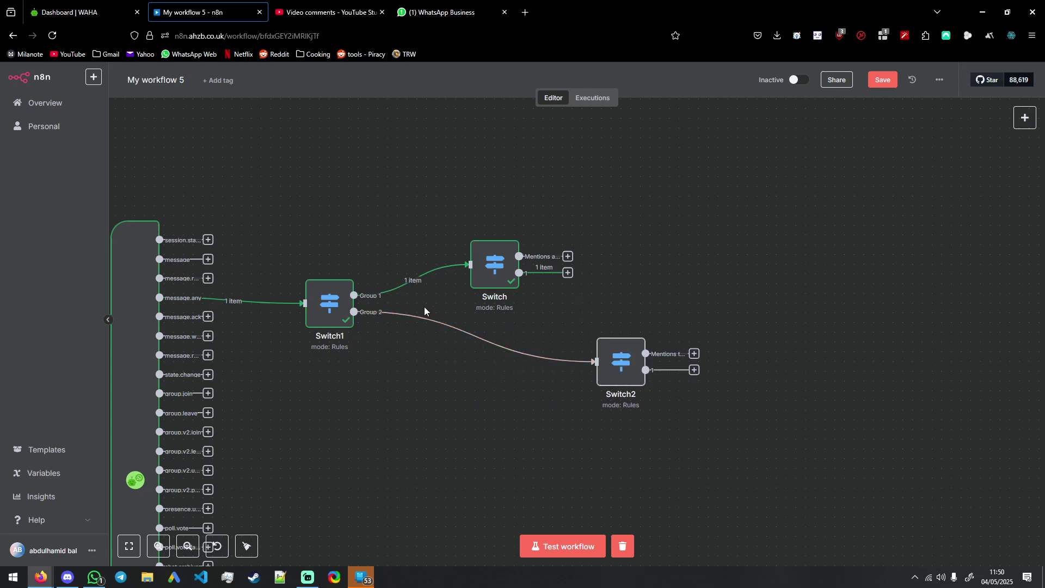
click(467, 336)
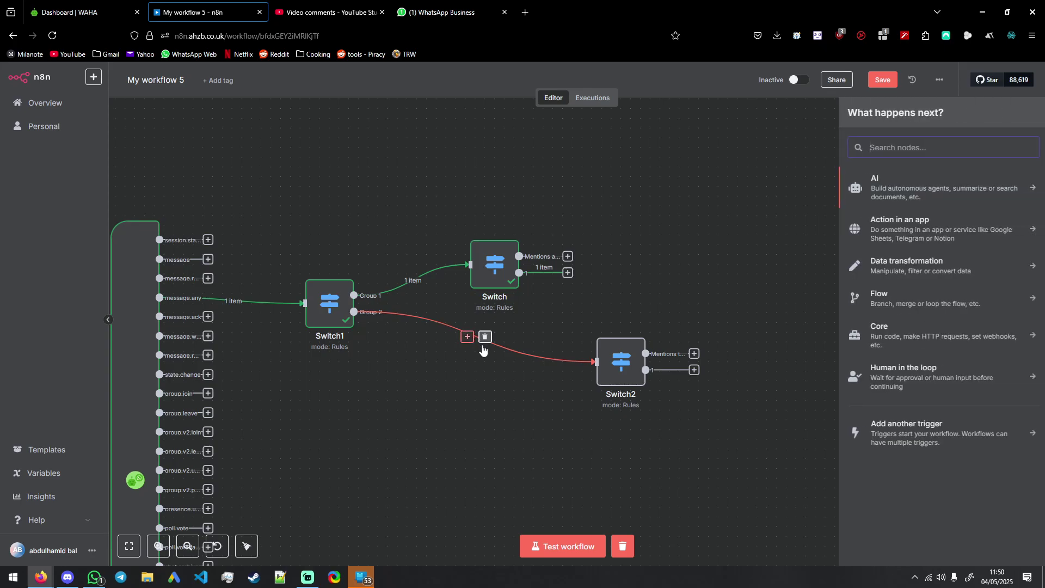
text(if)
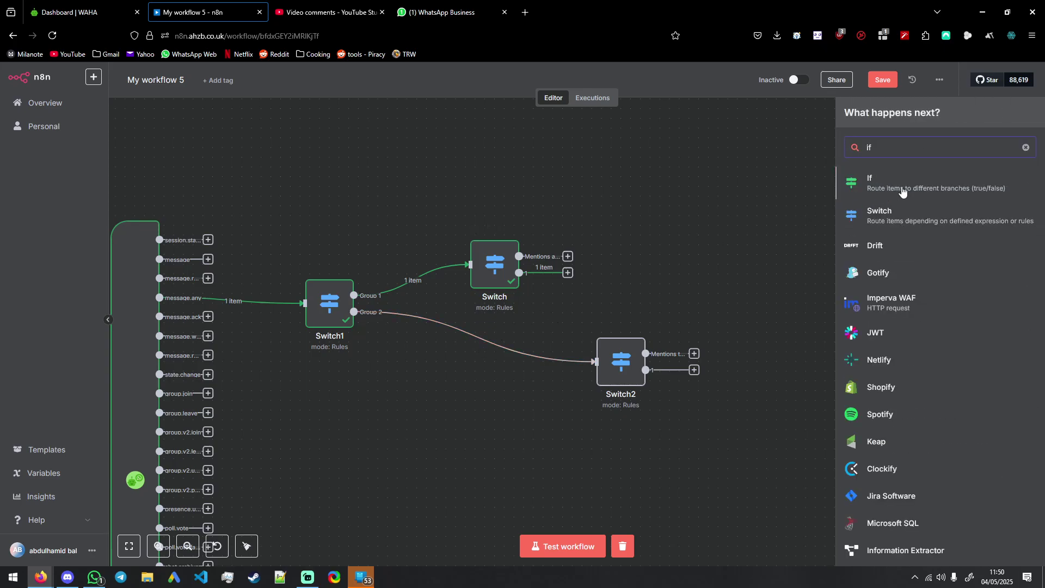
key(Return)
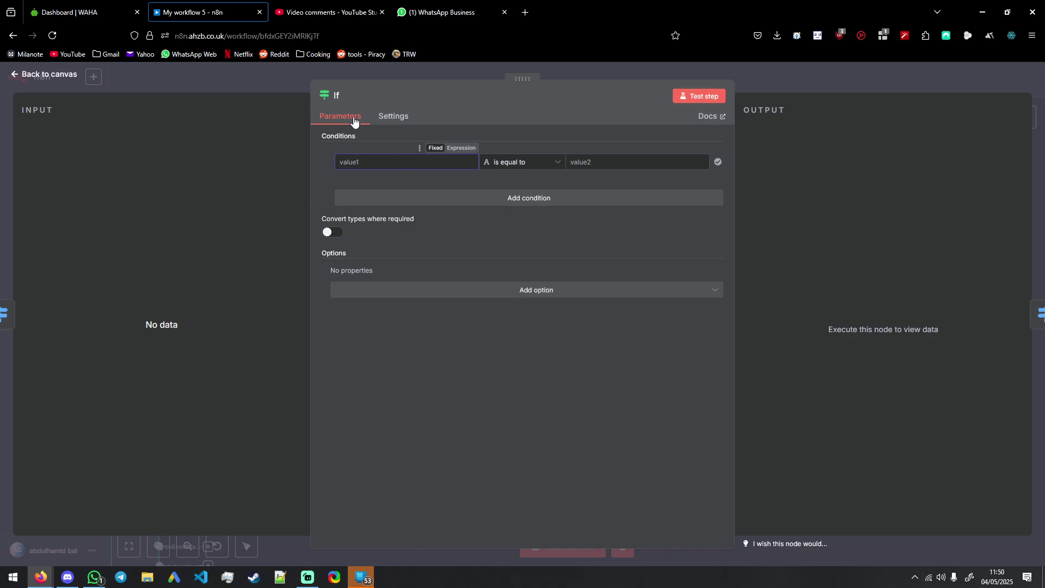
click(795, 81)
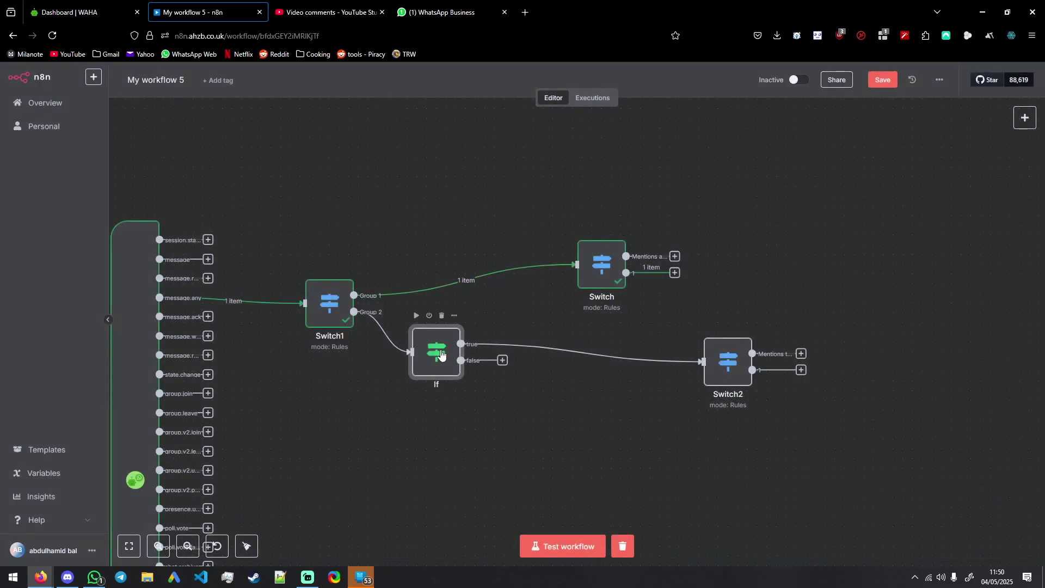
click(442, 315)
- Insert an If node on the Group 1 connection and set its condition to payload.body with the string operator "contains"
click(459, 281)
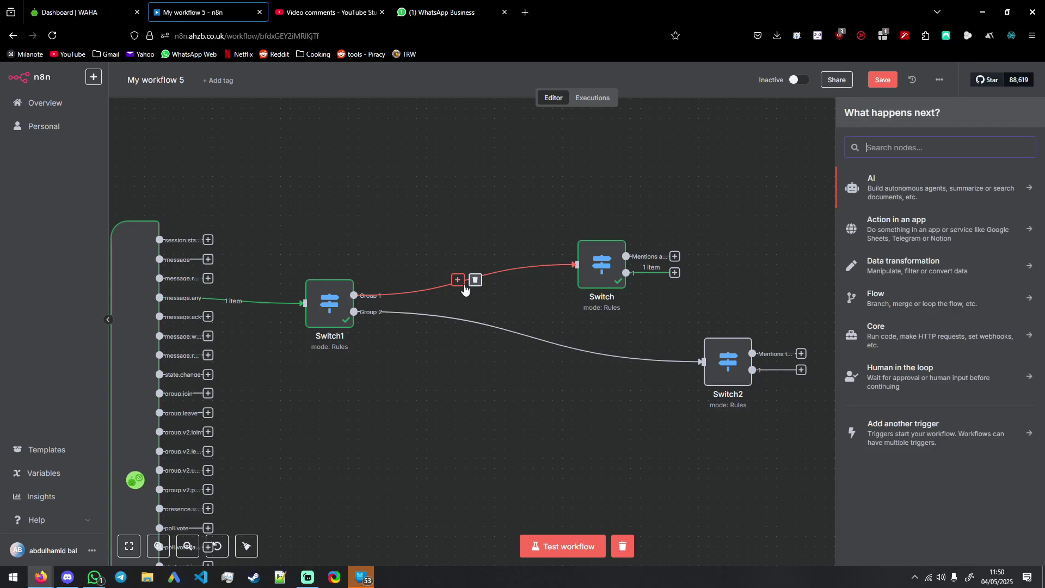
text(if)
key(Return)
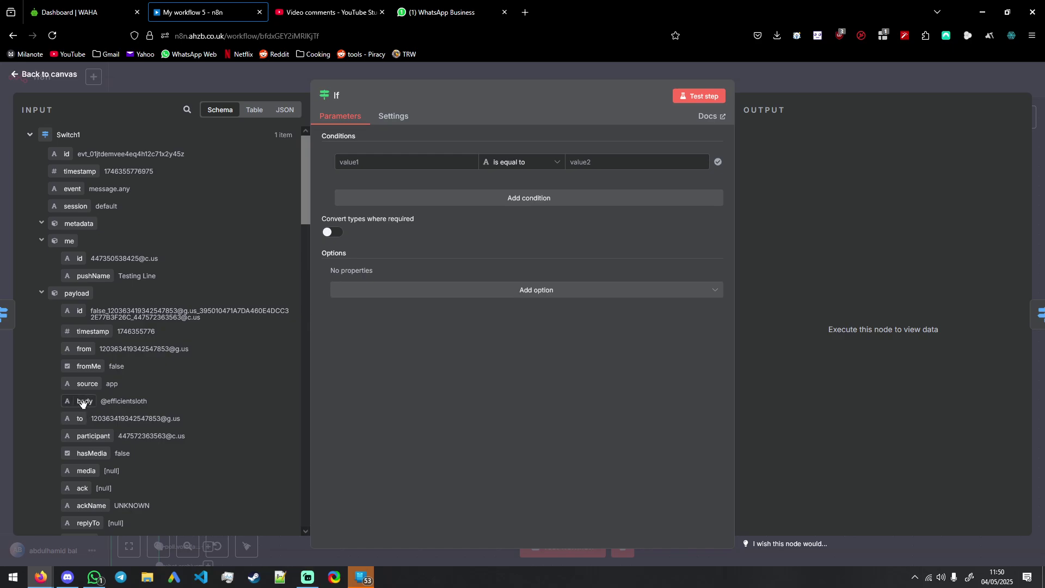
drag(82, 402, 388, 170)
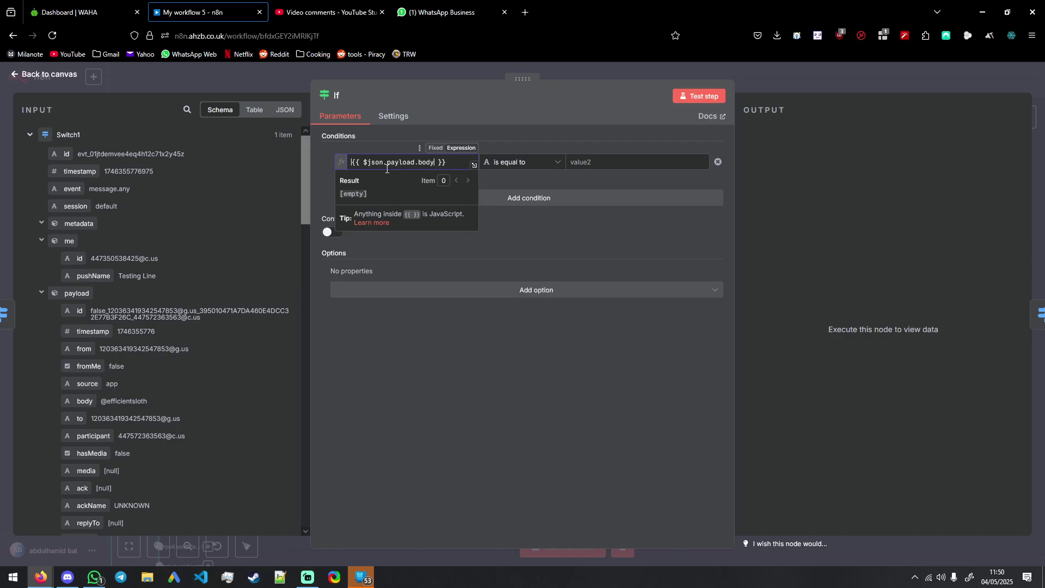
click(514, 162)
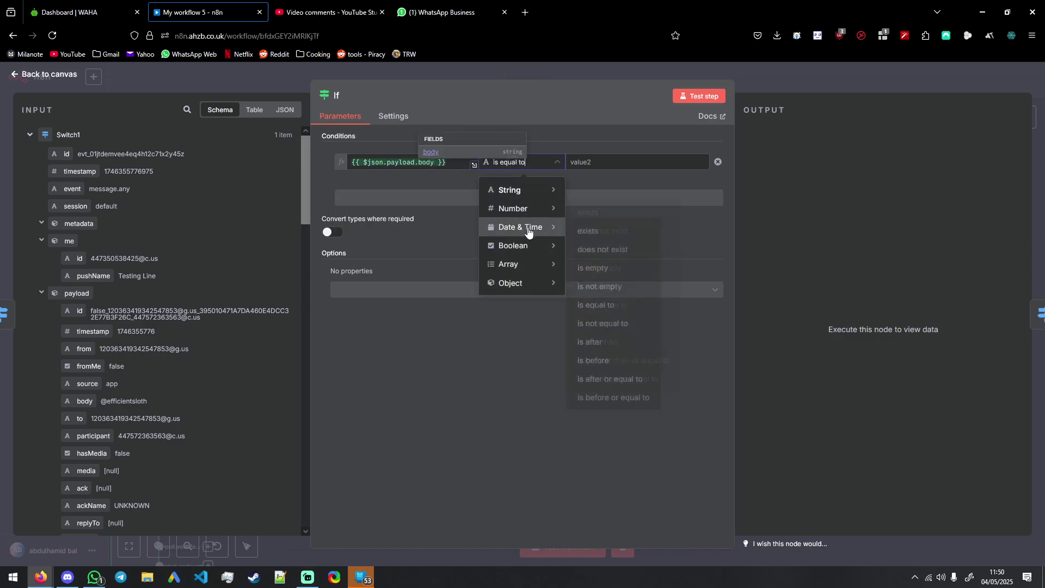
mouse_move(548, 195)
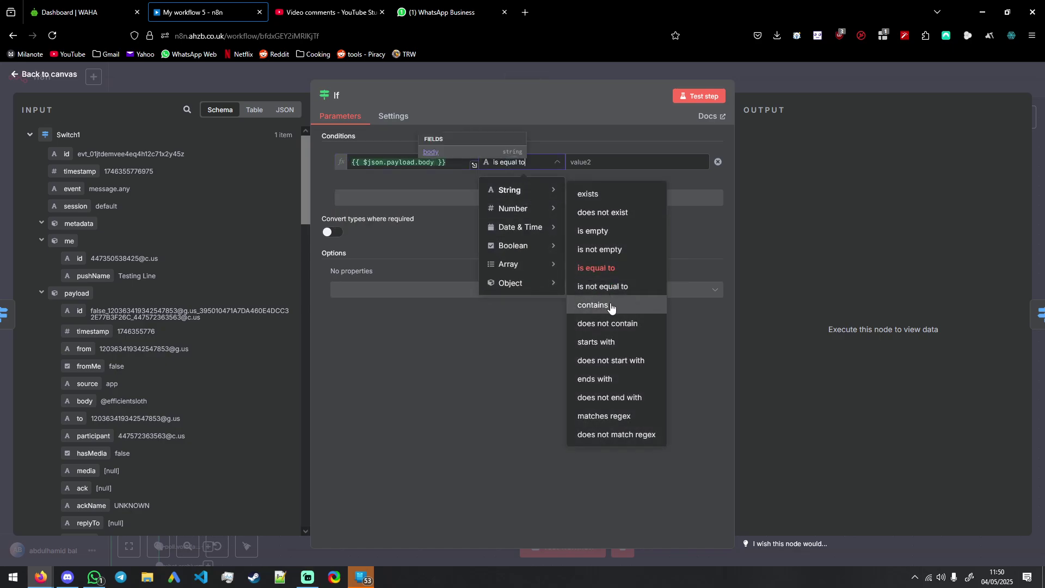
click(611, 307)
click(778, 85)
- Copy the mention value from the Switch node's rule into the If node's first condition, and add a second AND condition
click(702, 264)
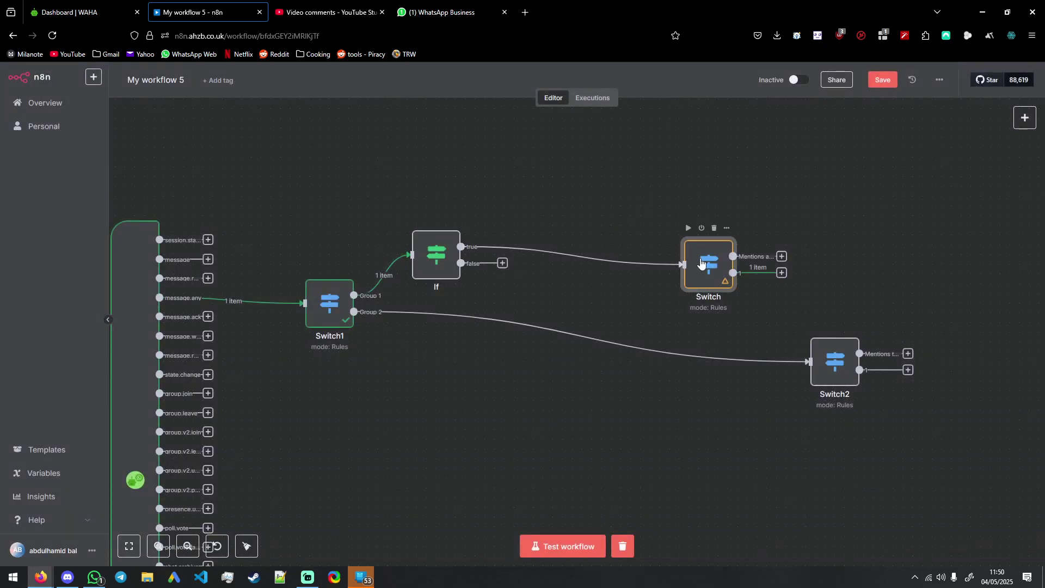
double_click(701, 263)
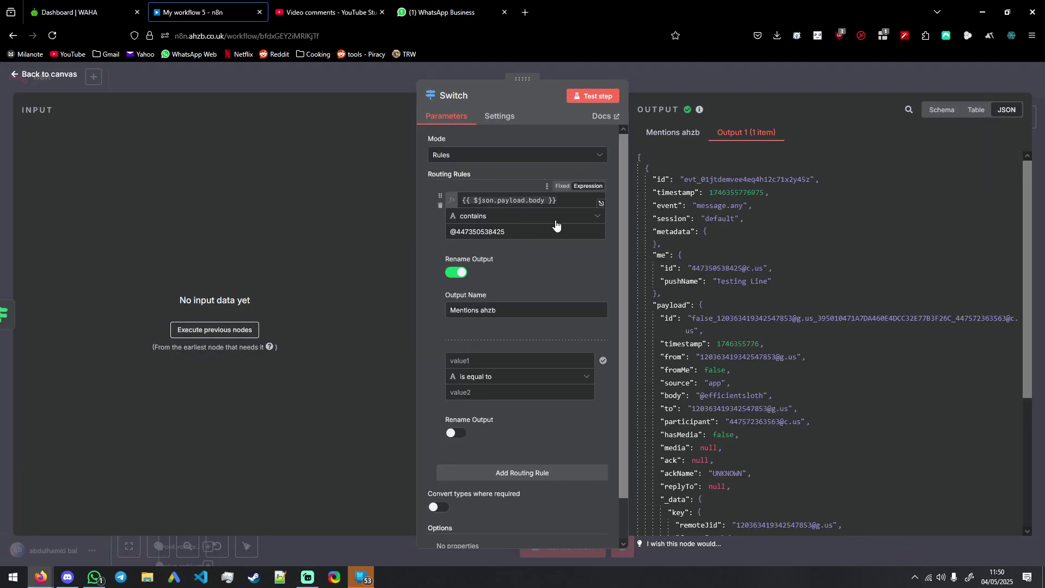
drag(507, 231, 449, 231)
key(ctrl+c)
click(691, 88)
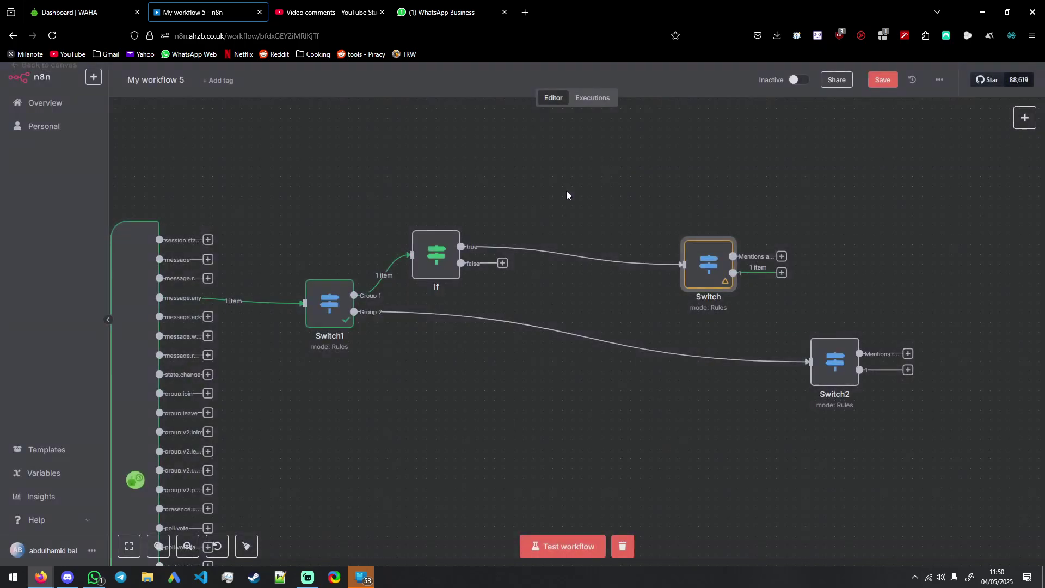
double_click(429, 260)
click(531, 196)
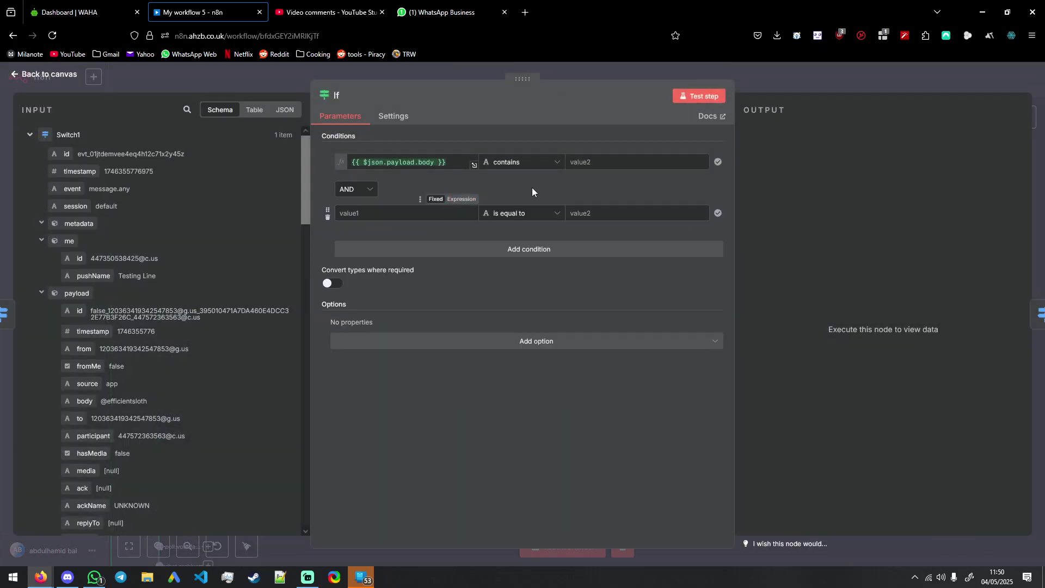
key(ctrl+v)
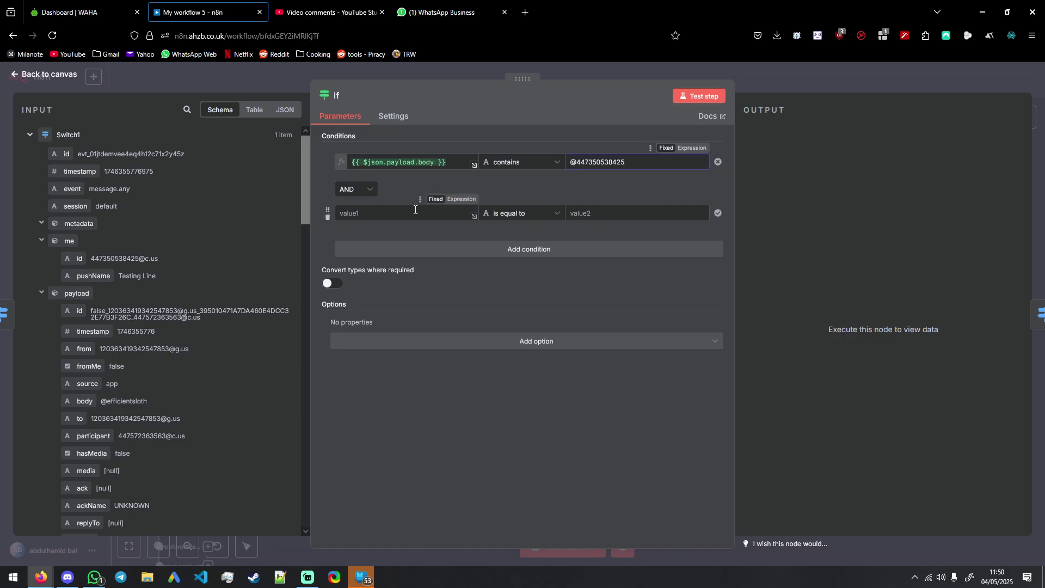
- Set the If node's second condition to payload.from is equal to the group's chat ID, and close the node
click(363, 213)
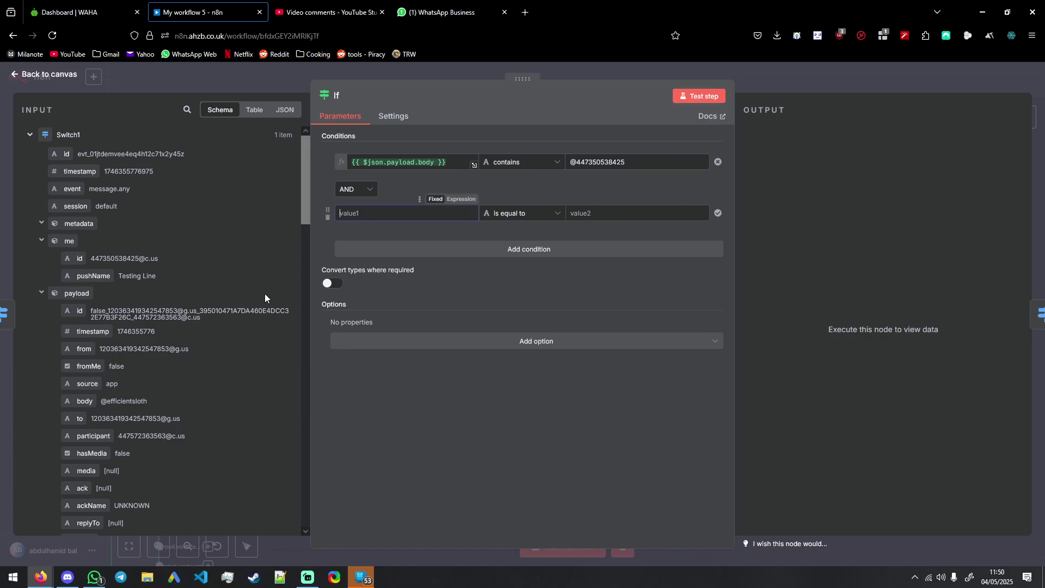
drag(84, 349, 381, 213)
drag(211, 352, 122, 354)
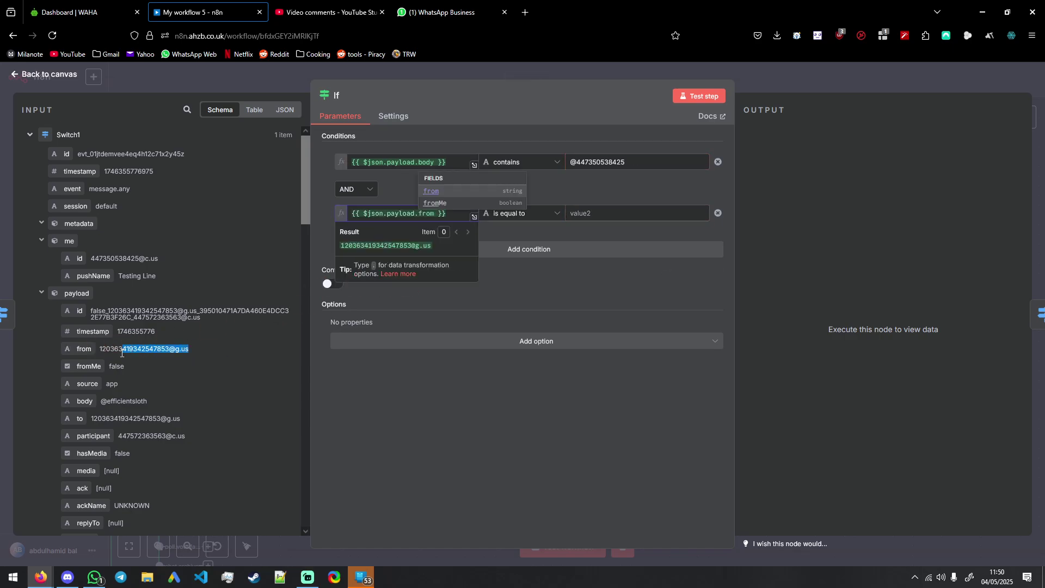
click(610, 212)
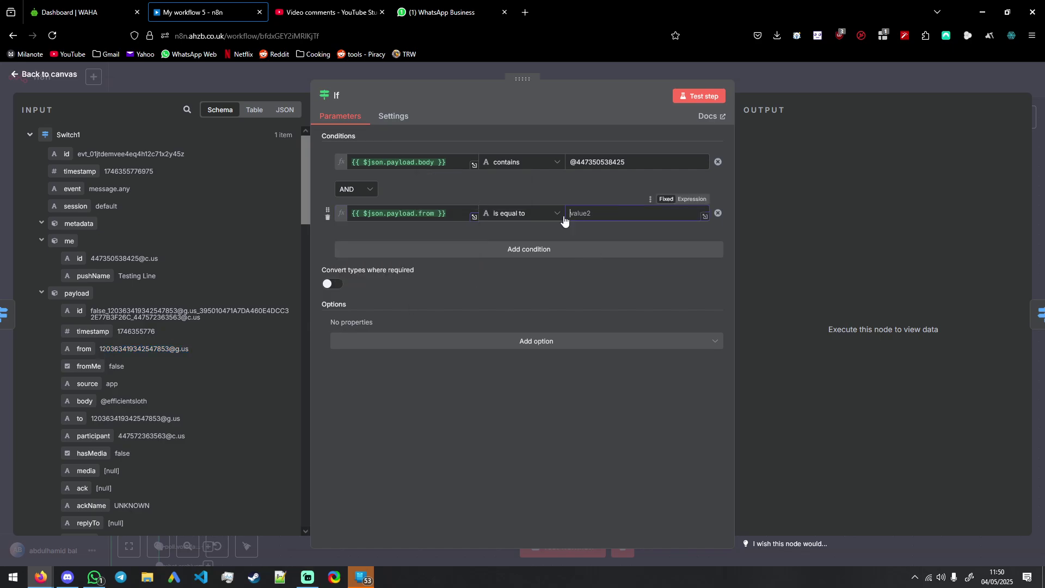
key(ctrl+v)
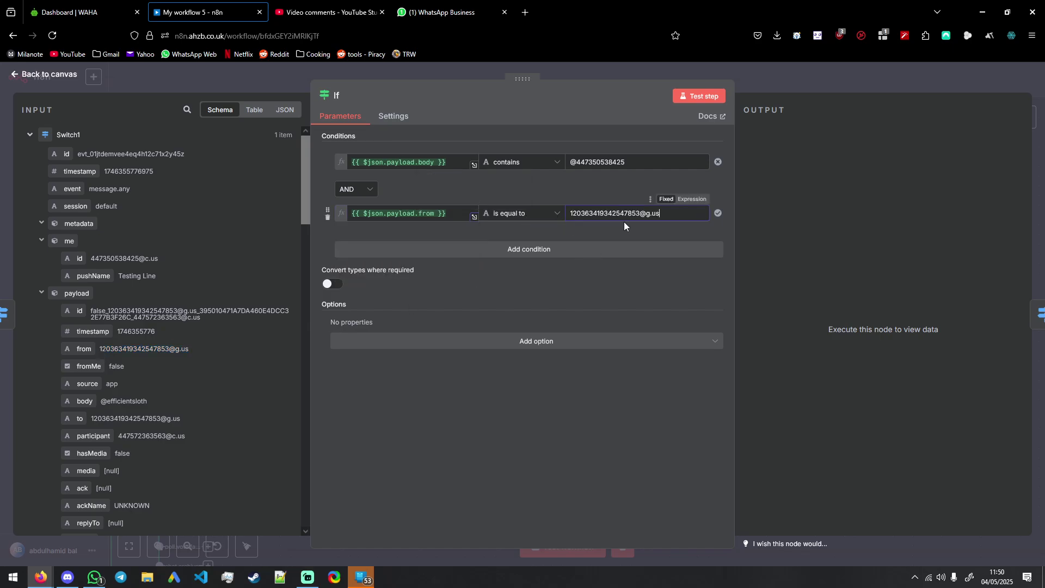
click(780, 76)
- Delete the If node from the Group 1 branch and move the Switch node back closer to Switch1
mouse_move(452, 220)
mouse_down()
mouse_move(504, 232)
mouse_move(452, 235)
mouse_up()
scroll(331, 314, left, 2)
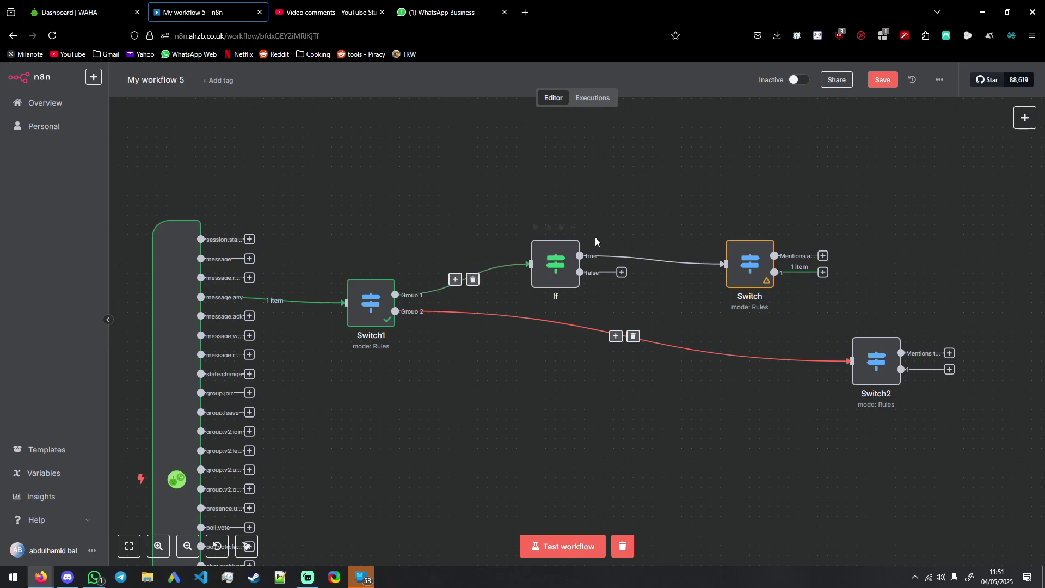
scroll(686, 222, right, 1)
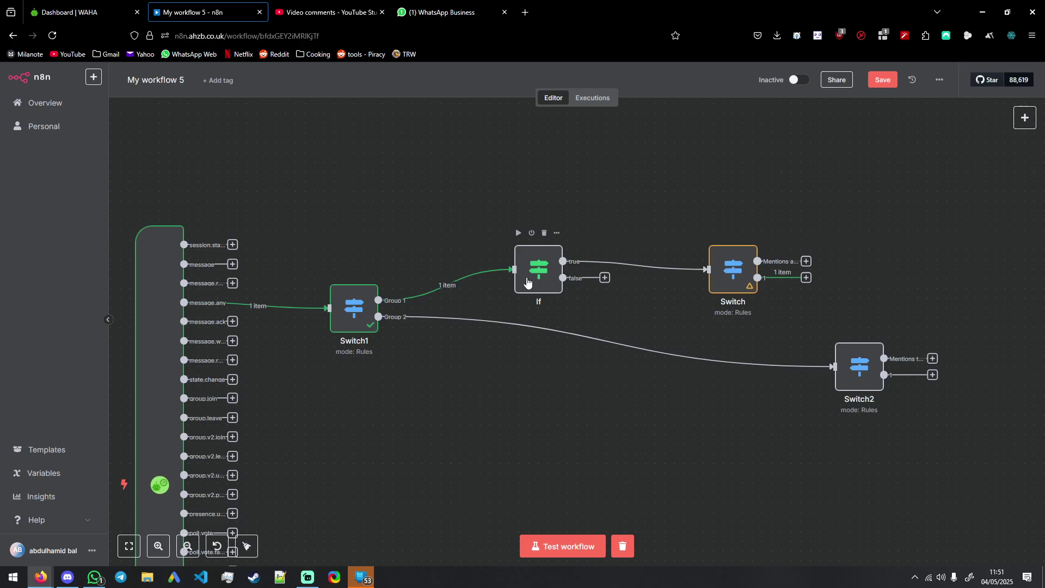
click(544, 235)
drag(742, 277, 557, 277)
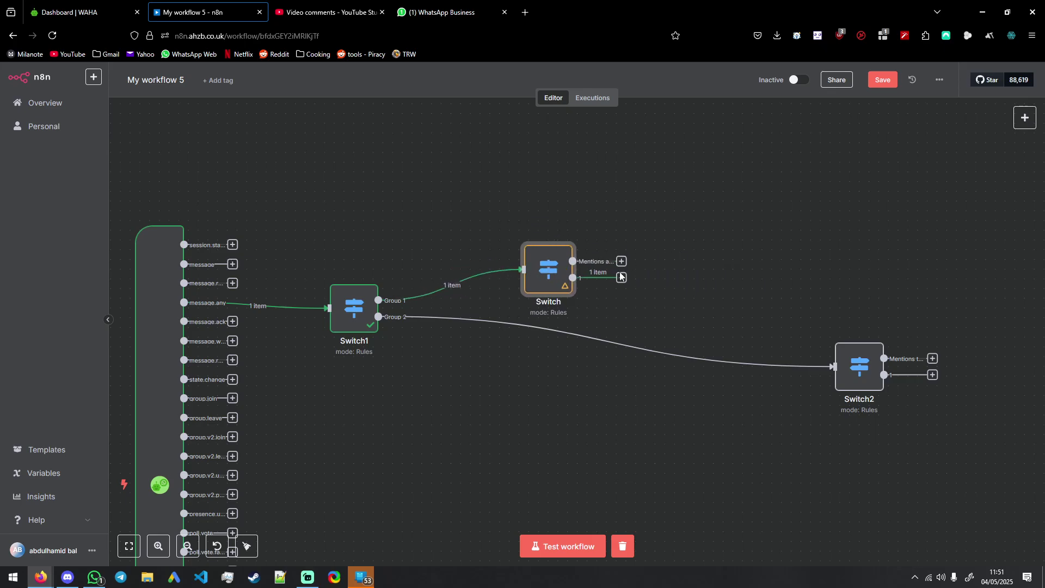
- Review the Switch node's "Mentions ahzb" rule and close the node
double_click(550, 275)
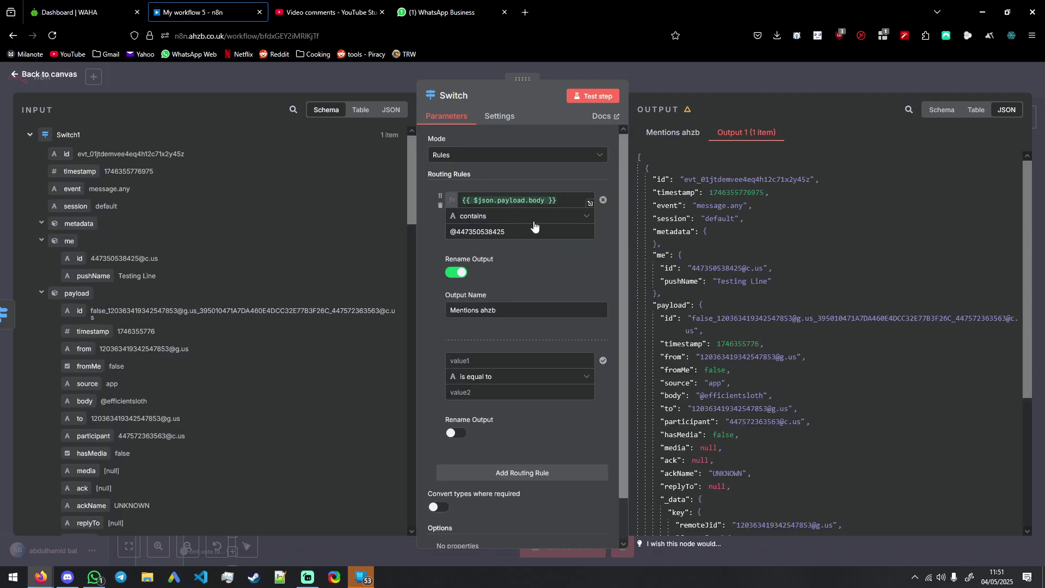
click(724, 125)
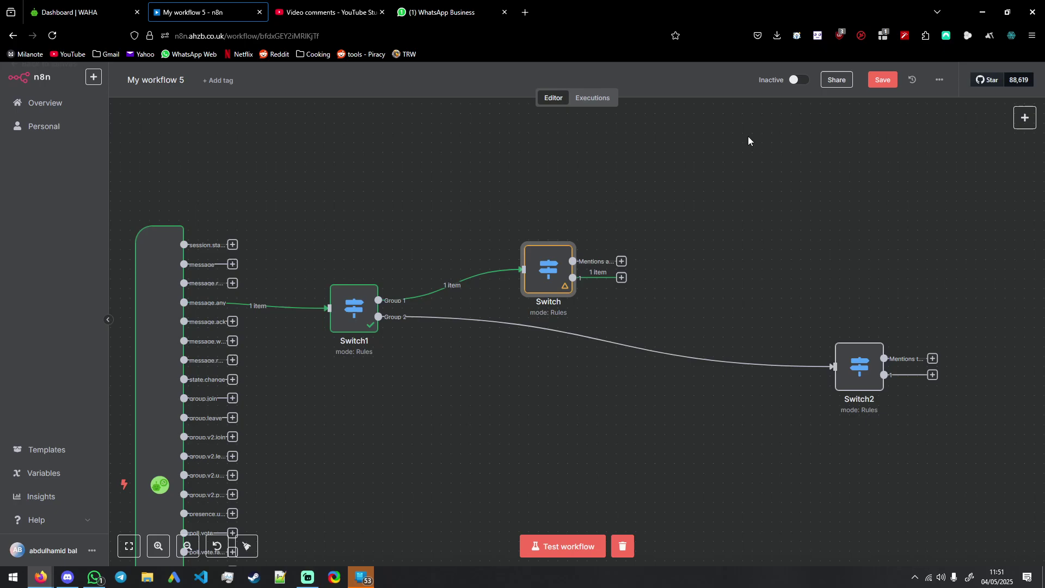
- Start adding a node to the Switch's "Mentions ahzb" output, search for "waha", and open the WAHA node's actions
click(622, 262)
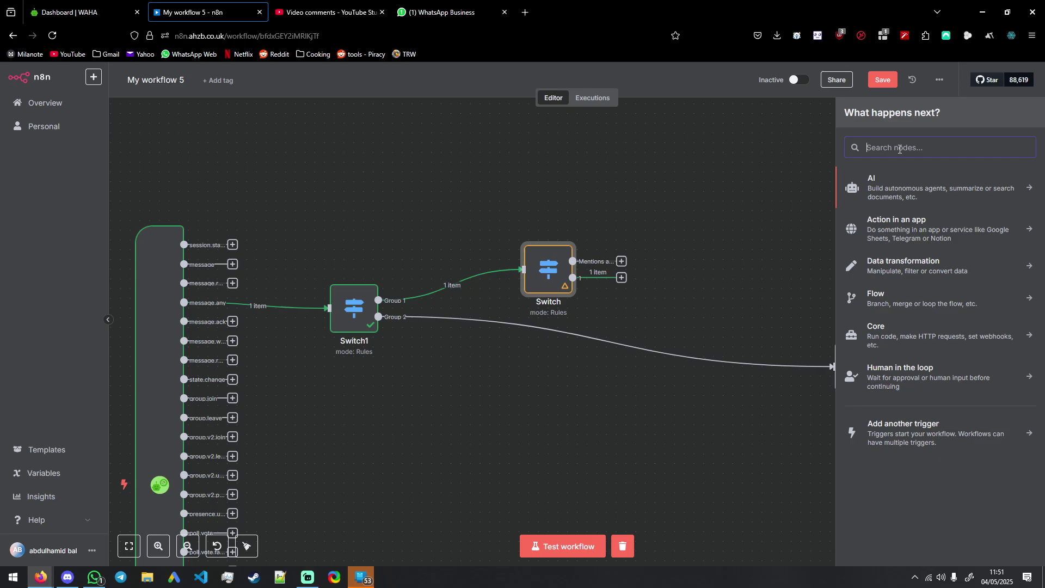
text(send a mail)
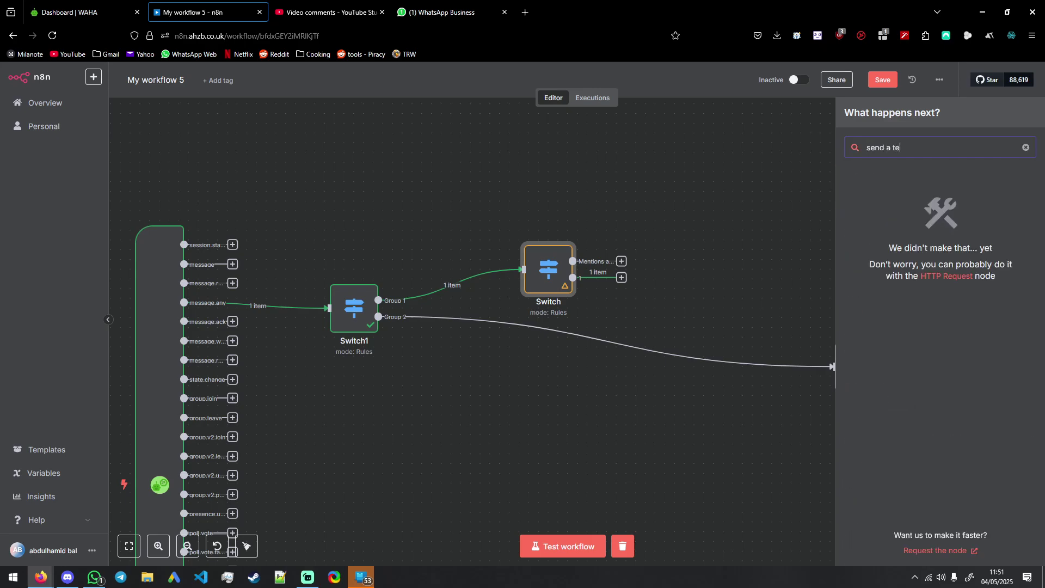
key(ctrl+a)
key(BackSpace)
text(waha)
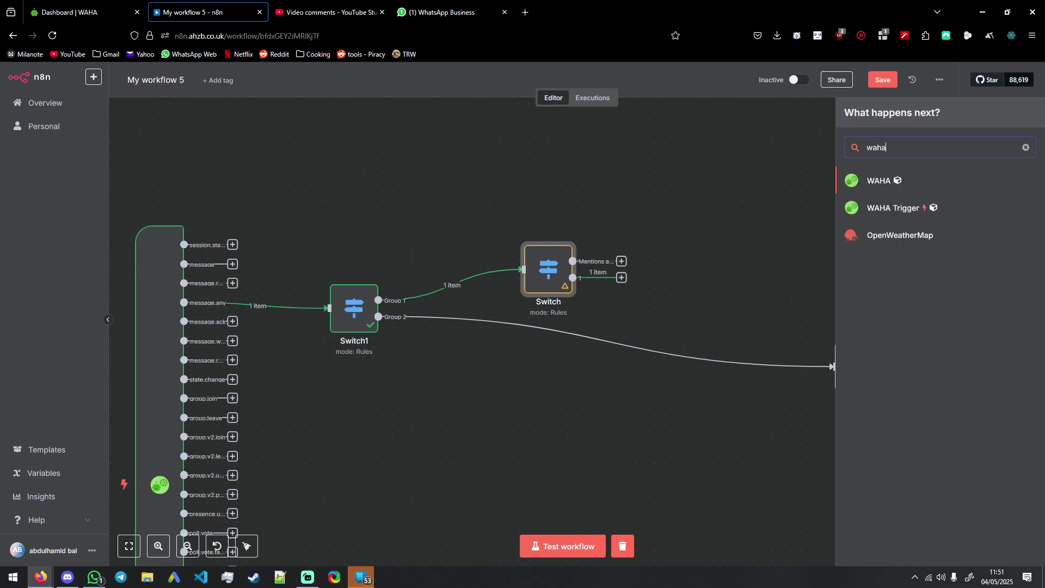
click(895, 184)
mouse_move(898, 176)
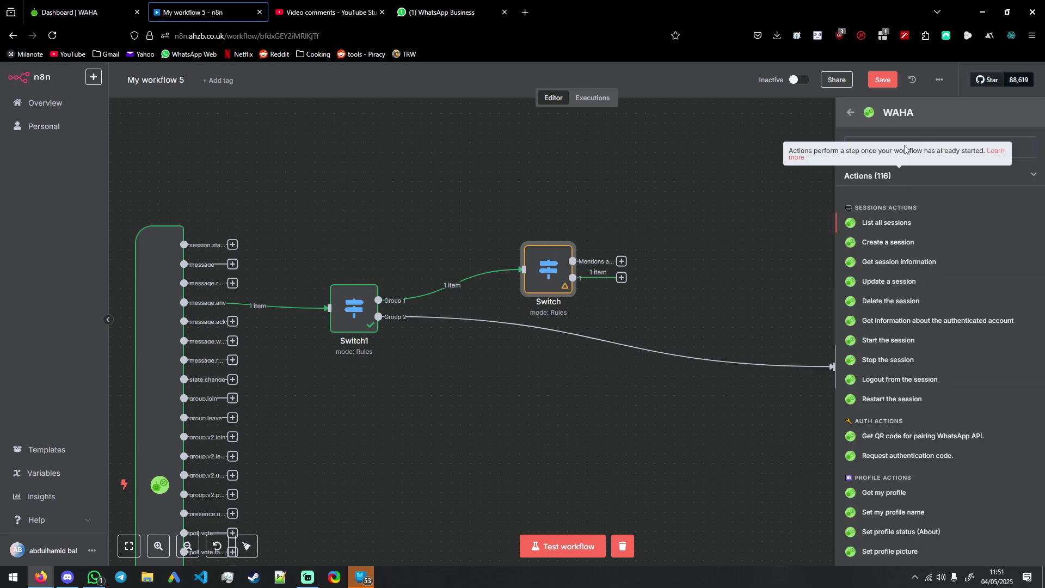
- Search the WAHA actions for "send me" and add the "Send a text message" action
text(send a chat)
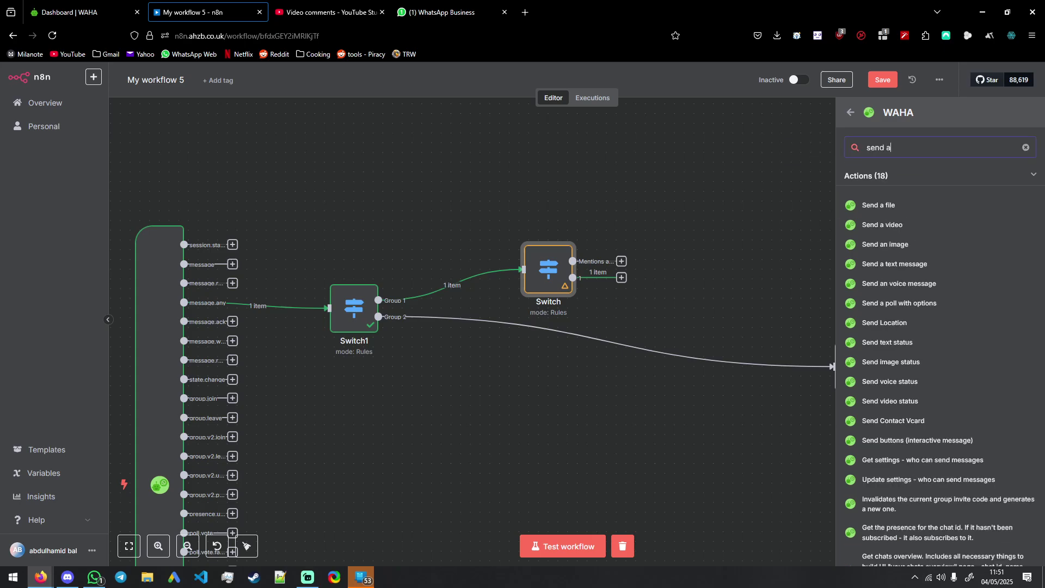
key(BackSpace)
key(BackSpace)
key(BackSpace)
key(BackSpace)
key(BackSpace)
key(BackSpace)
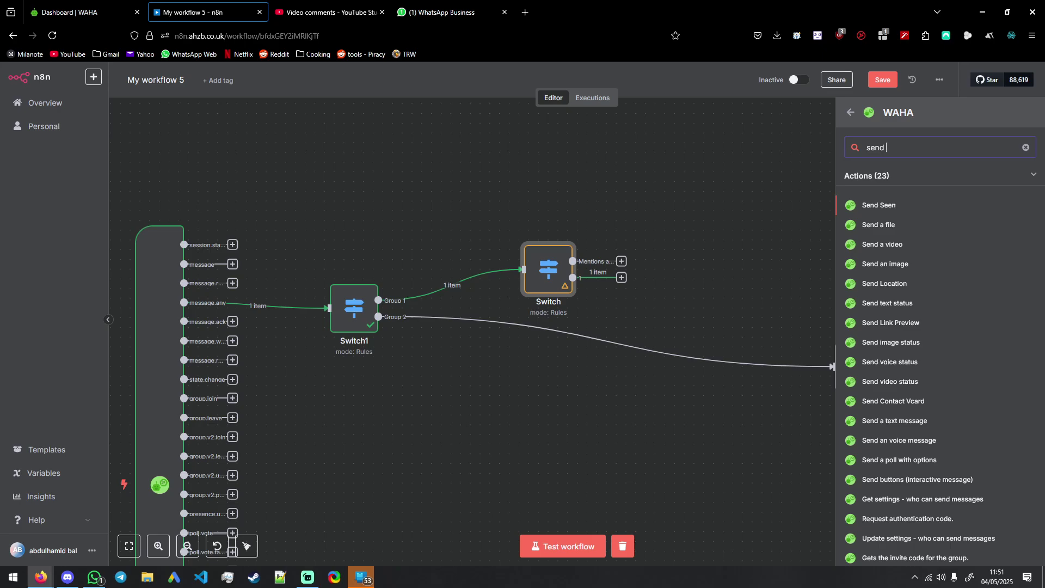
text(me)
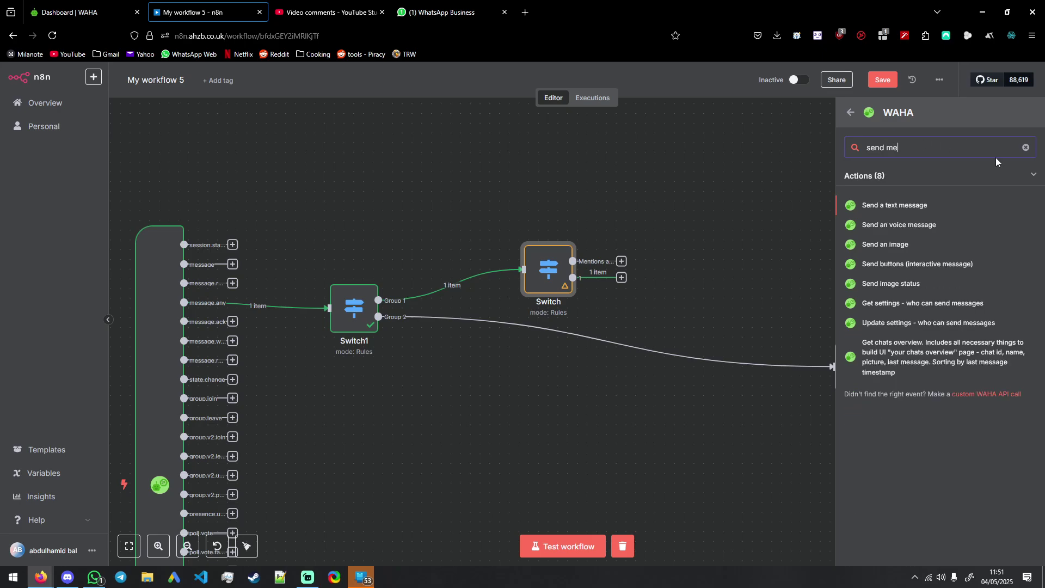
click(896, 205)
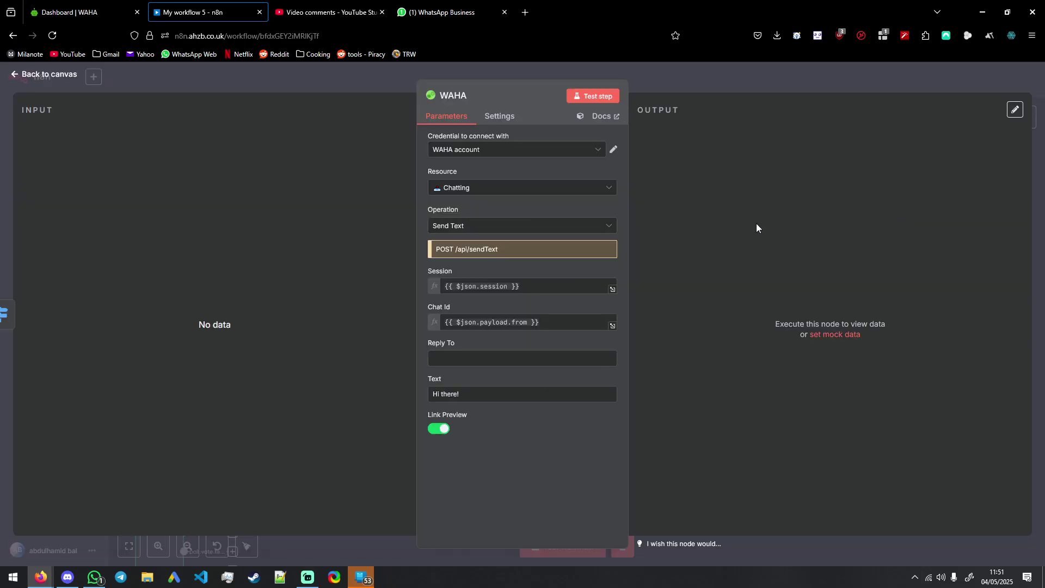
- Set the WAHA node's Session to "default", check the Chat Id expression and close the node
triple_click(532, 281)
text(default)
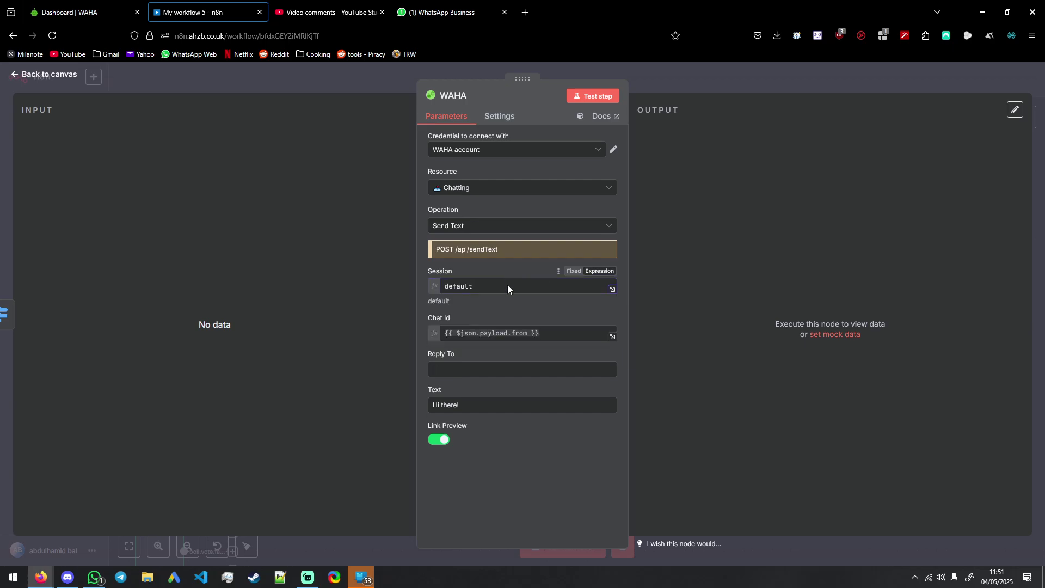
triple_click(518, 334)
click(516, 315)
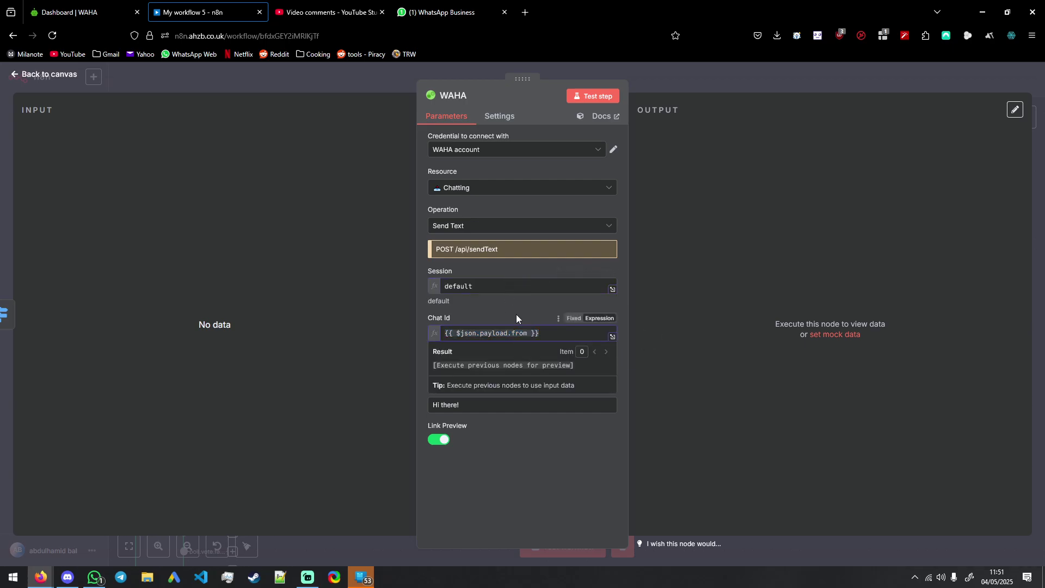
triple_click(540, 332)
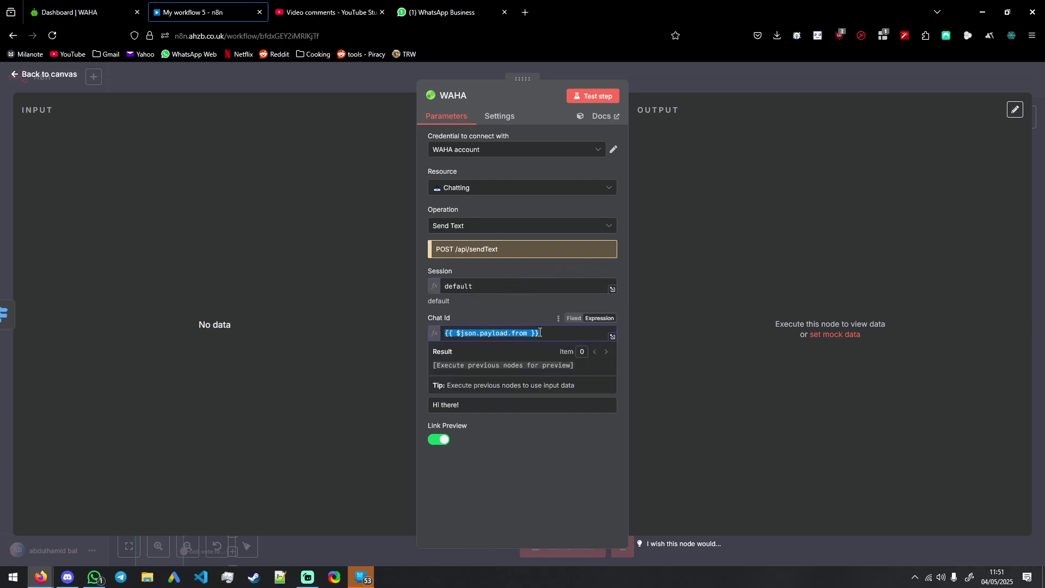
click(679, 88)
- Move the WAHA node farther from the Switch node and check the Switch's "Mentions ahzb" rule
drag(708, 184, 682, 203)
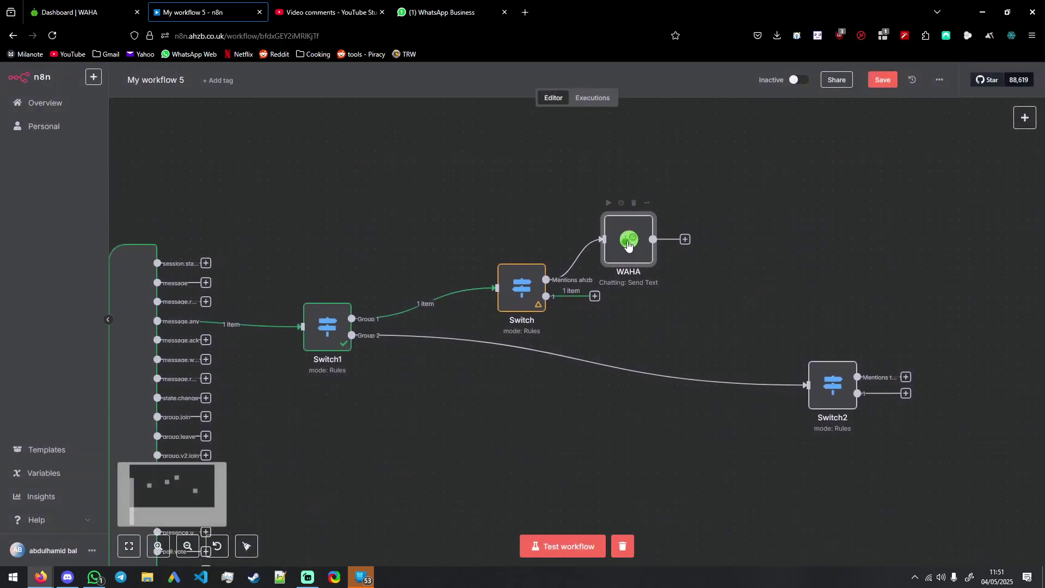
drag(632, 239, 717, 259)
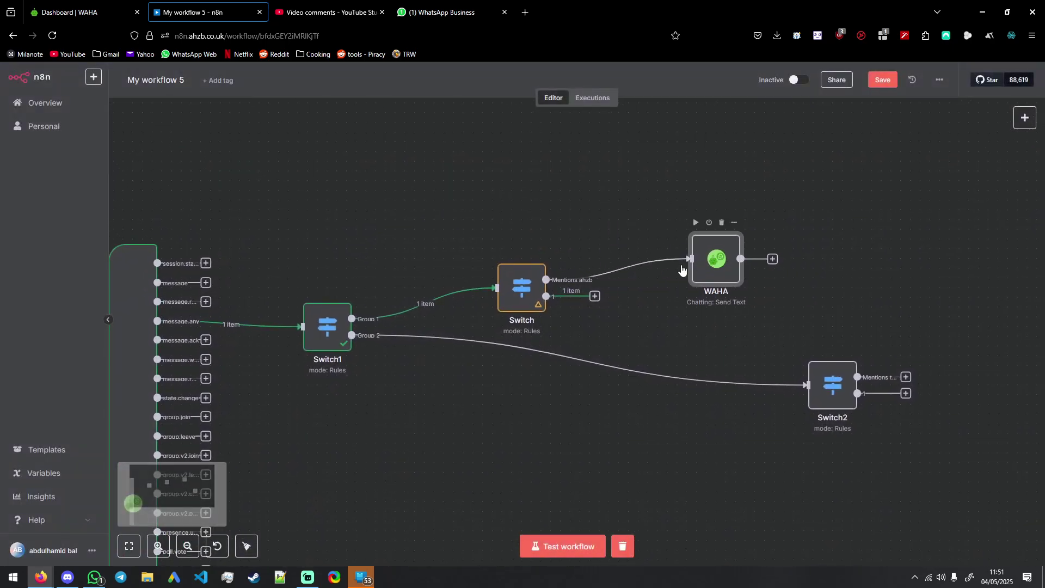
double_click(524, 294)
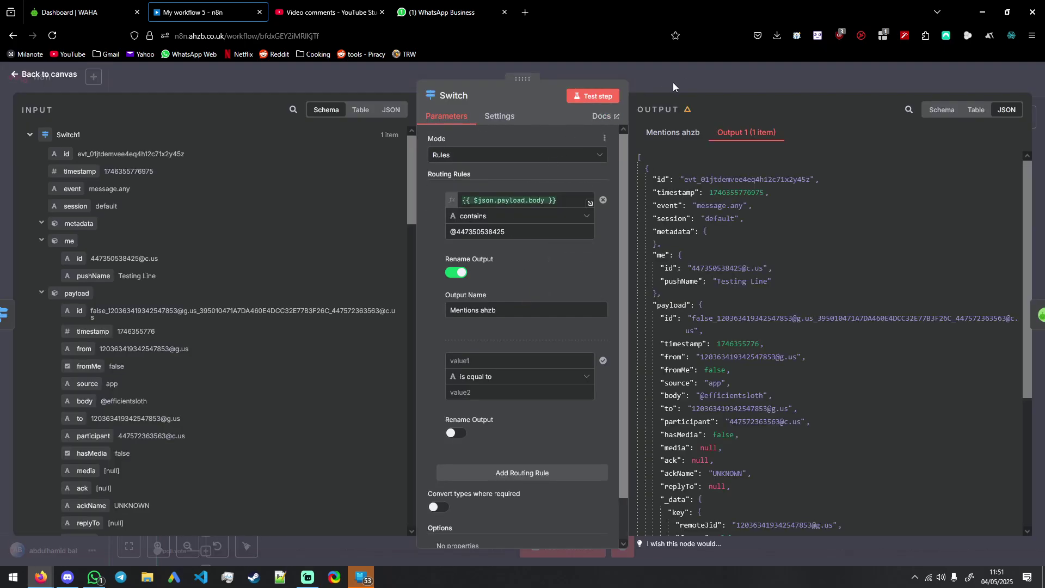
click(673, 83)
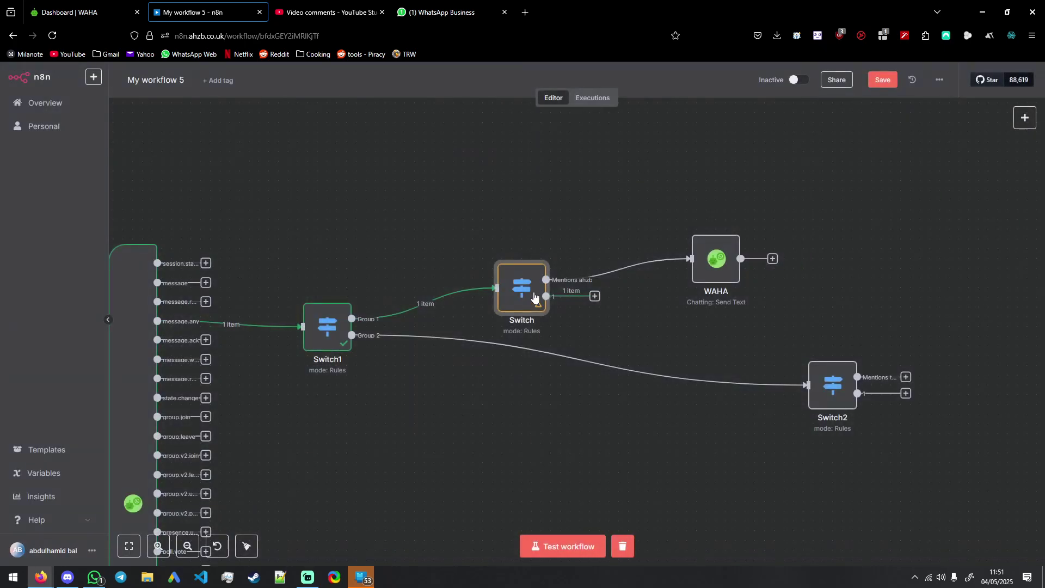
- Run the workflow test, then check the WAHA node's output and the reply in WhatsApp's Testing group
click(547, 545)
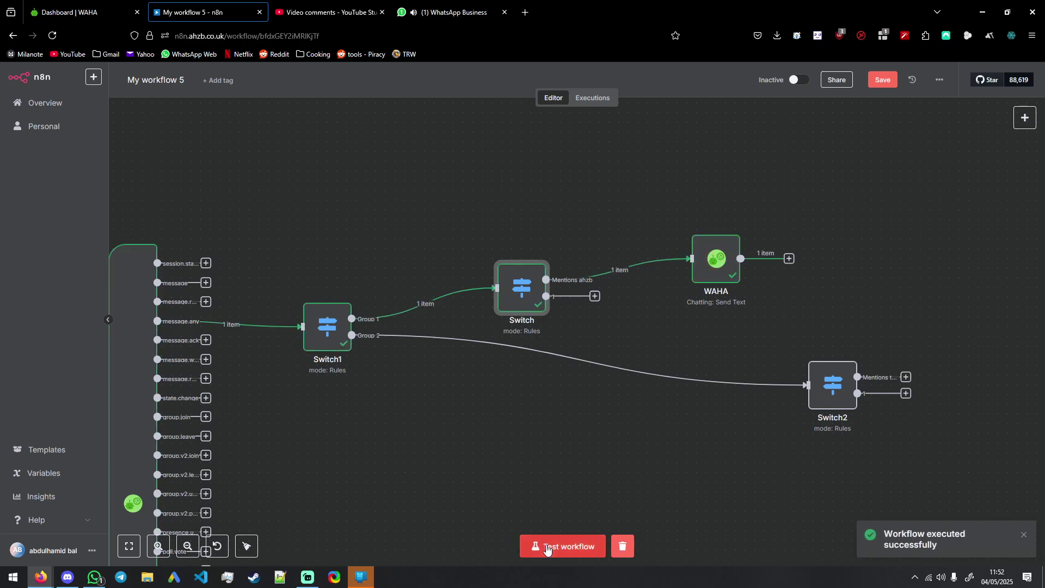
click(732, 265)
key(Return)
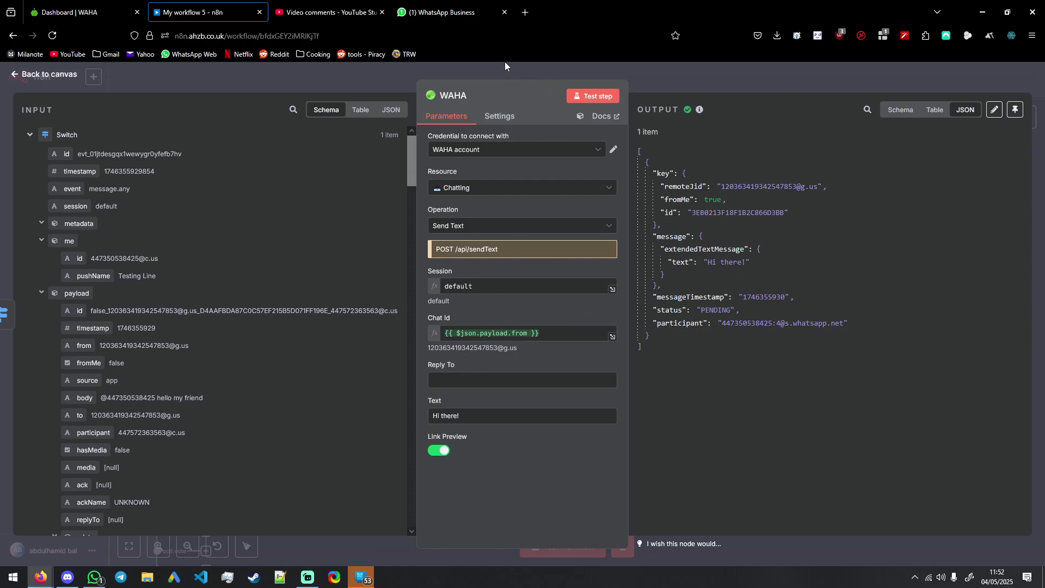
click(463, 12)
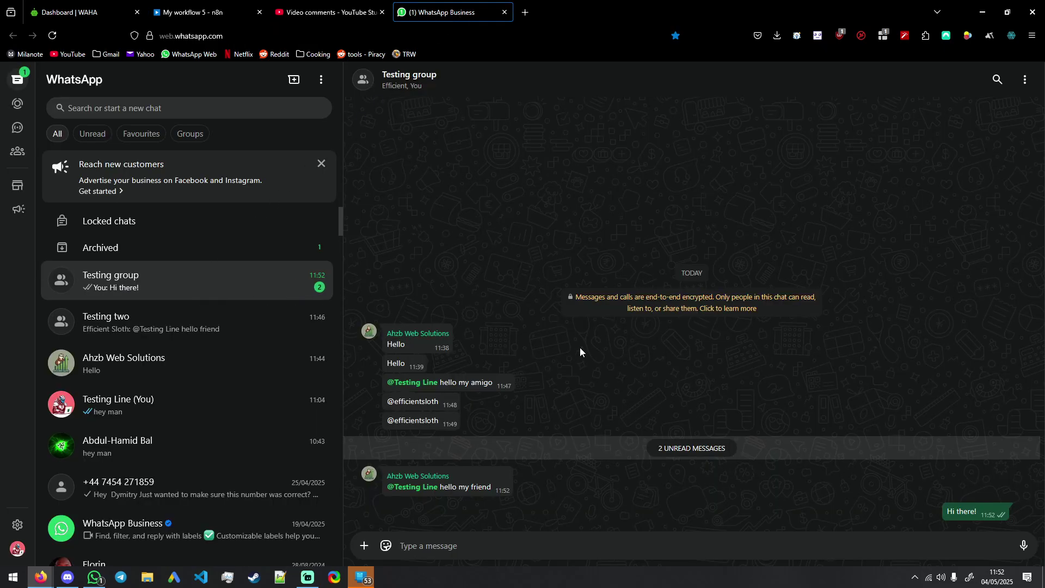
click(333, 7)
click(231, 7)
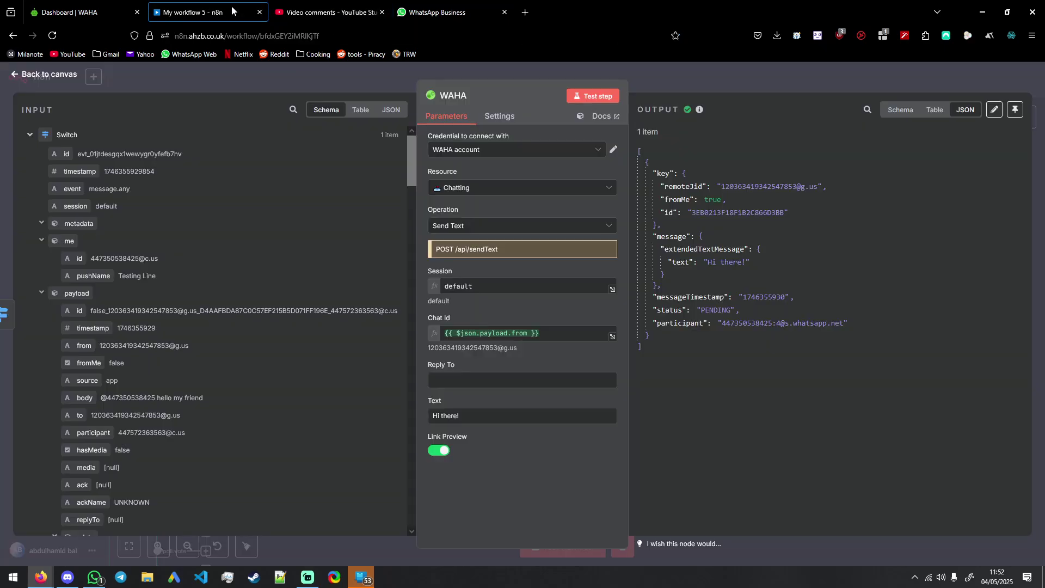
- Test the WAHA node on its own and check the second reply in WhatsApp's Testing group
click(608, 99)
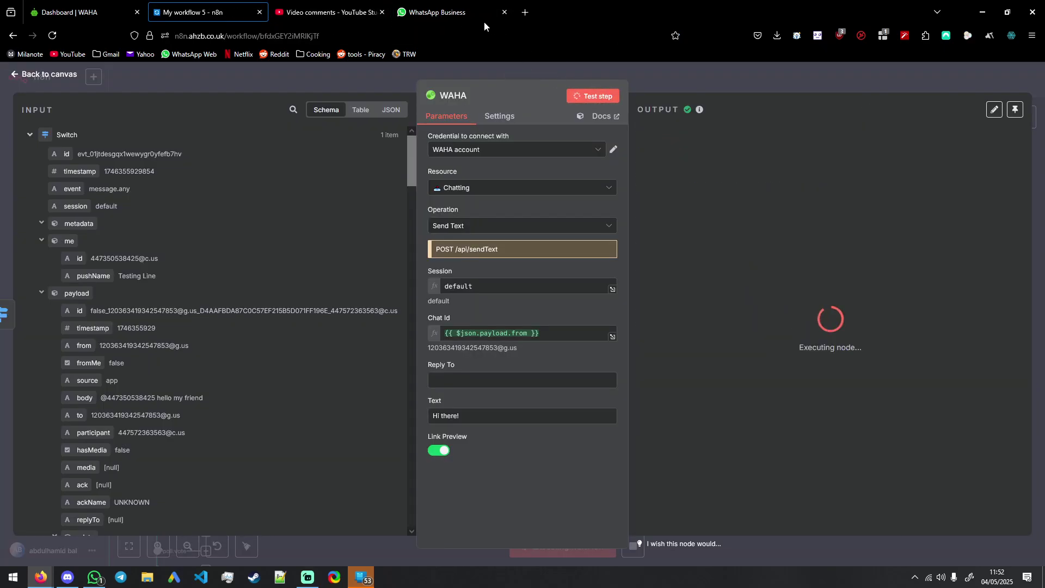
click(454, 12)
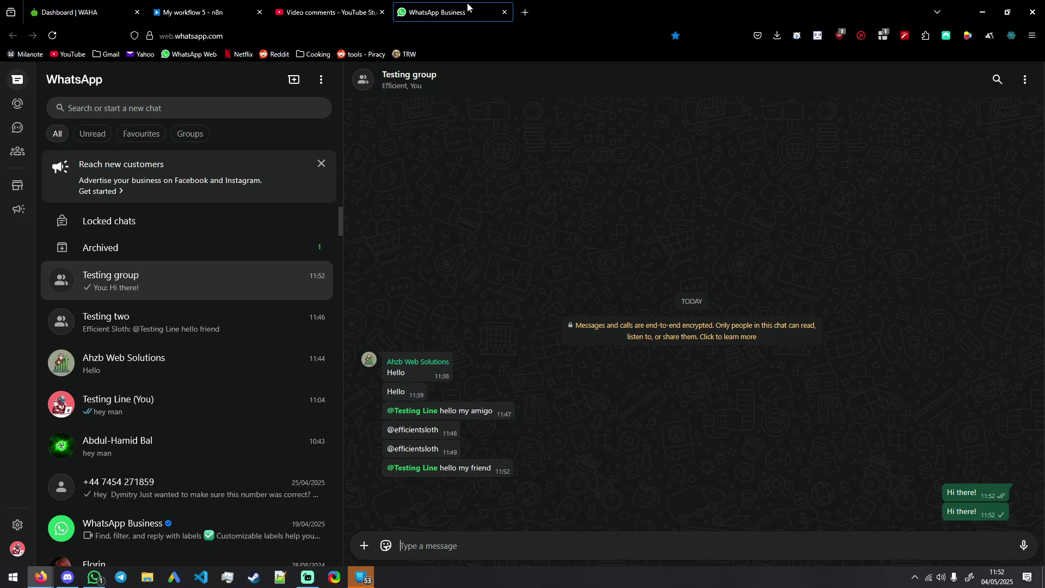
click(233, 327)
click(231, 287)
click(327, 12)
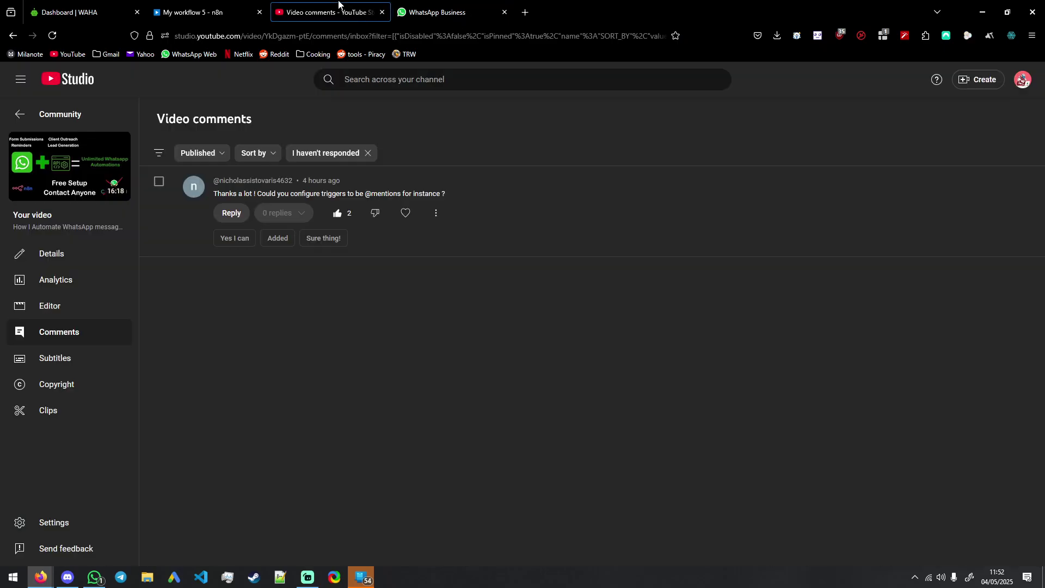
click(452, 12)
click(210, 8)
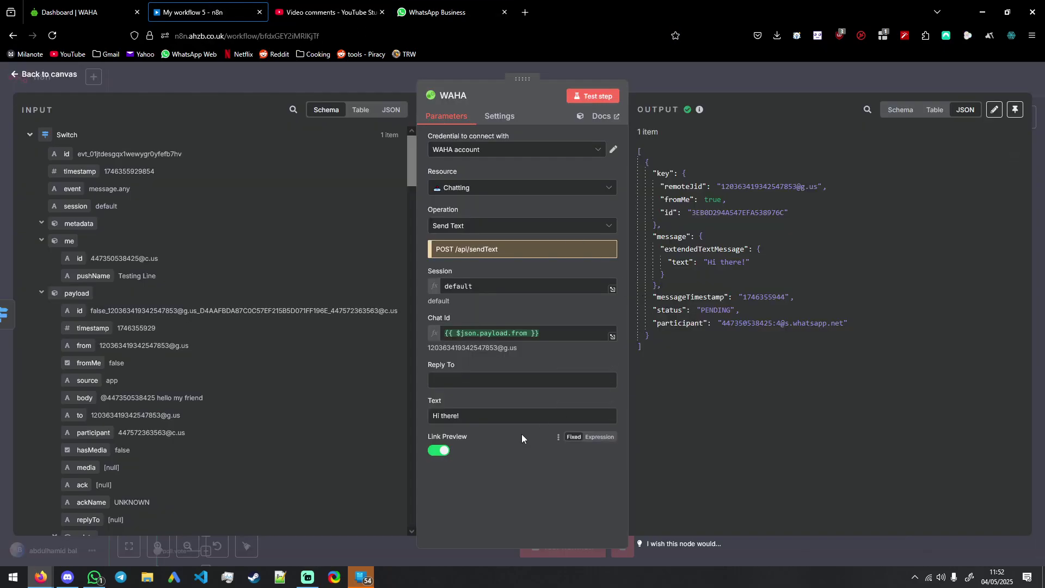
click(452, 12)
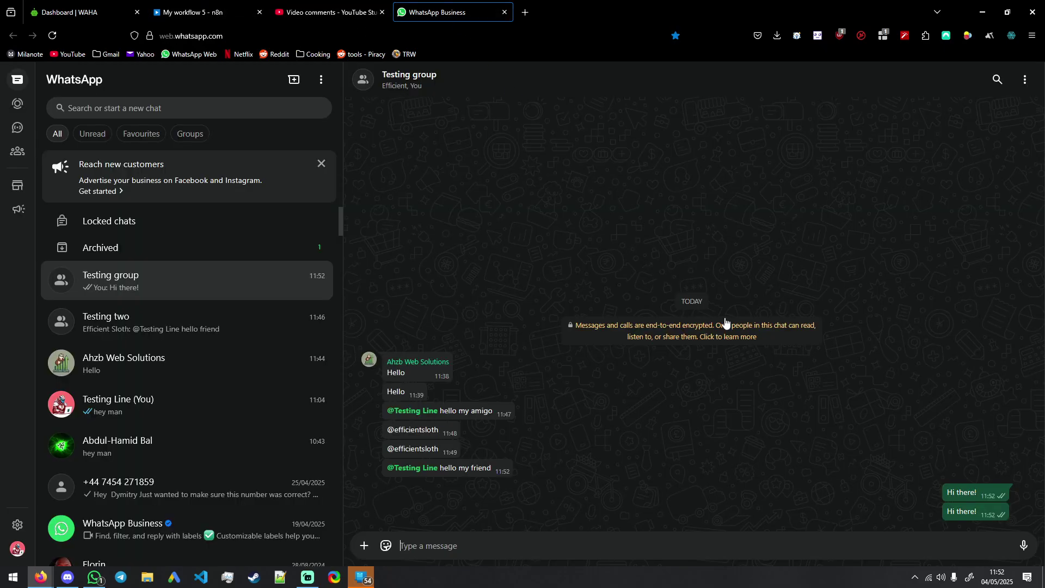
- Map the incoming message's payload id into the WAHA node's Reply To field as {{ $json.payload.id }}
click(326, 12)
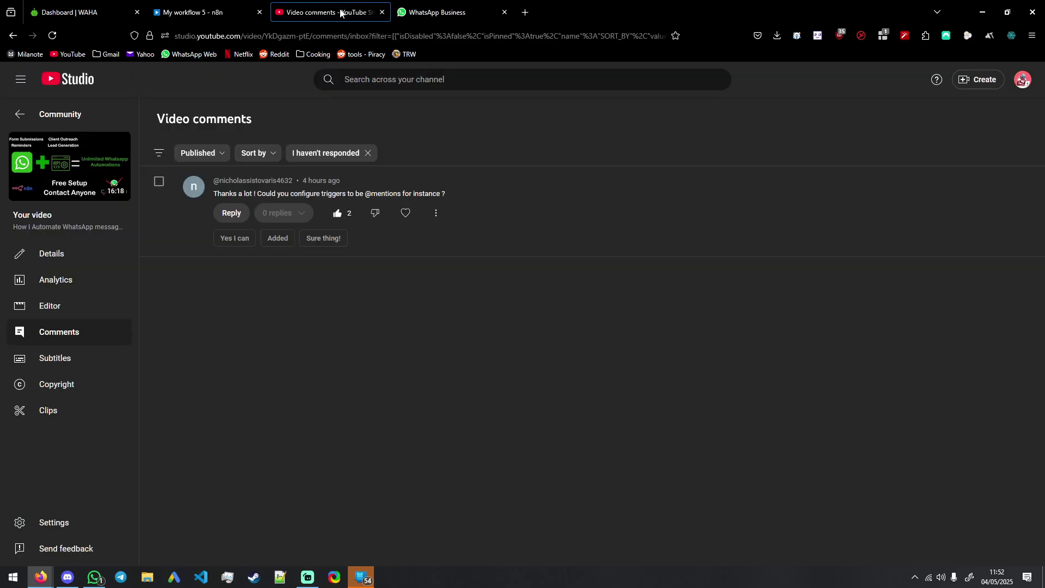
click(210, 12)
click(557, 334)
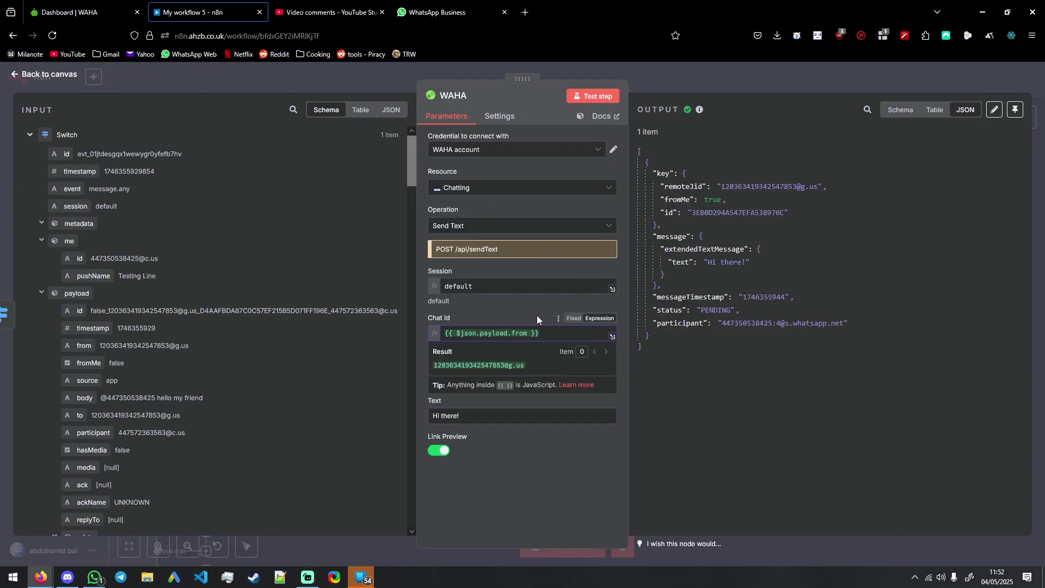
click(537, 316)
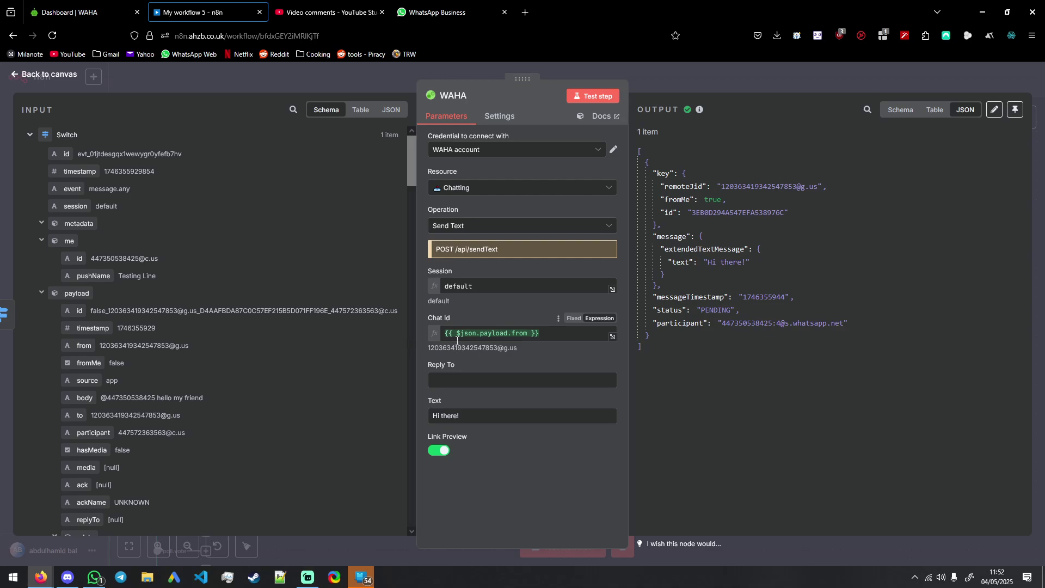
click(469, 384)
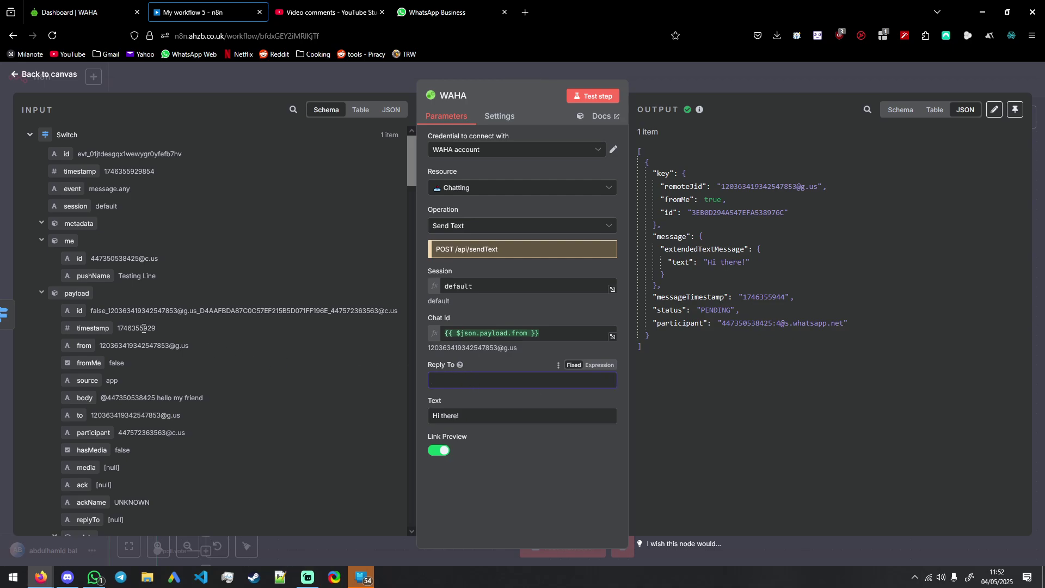
drag(80, 310, 473, 385)
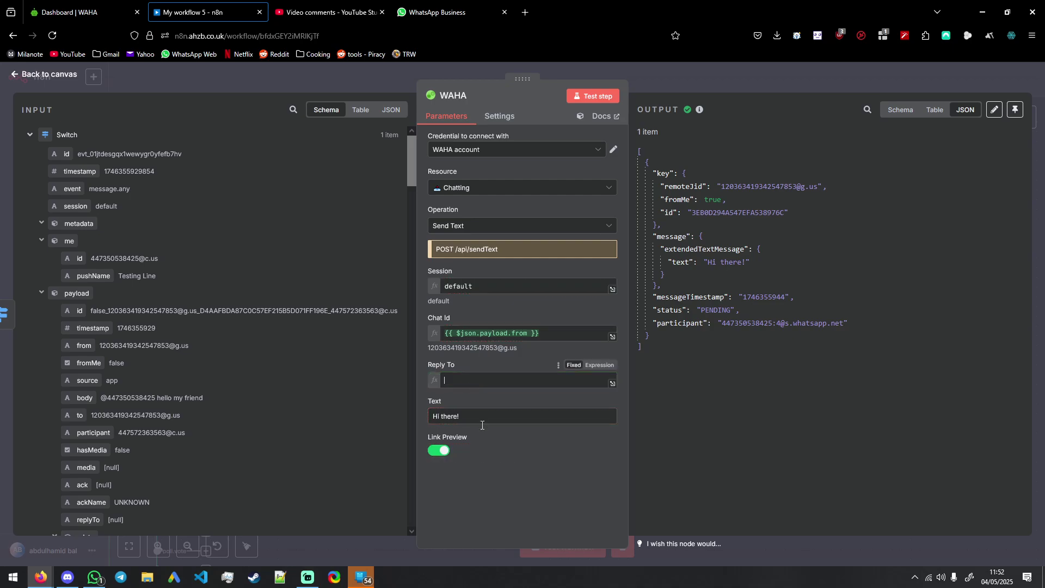
click(489, 369)
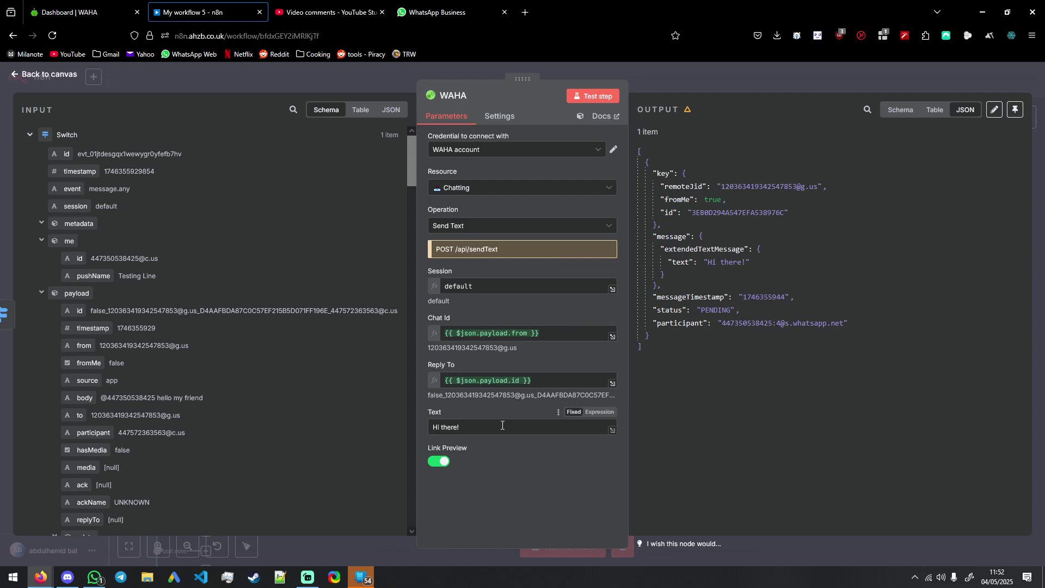
- Replace the WAHA node's message text with "Hello what can I help you with?", close the node and save the workflow
drag(561, 428, 435, 426)
click(612, 430)
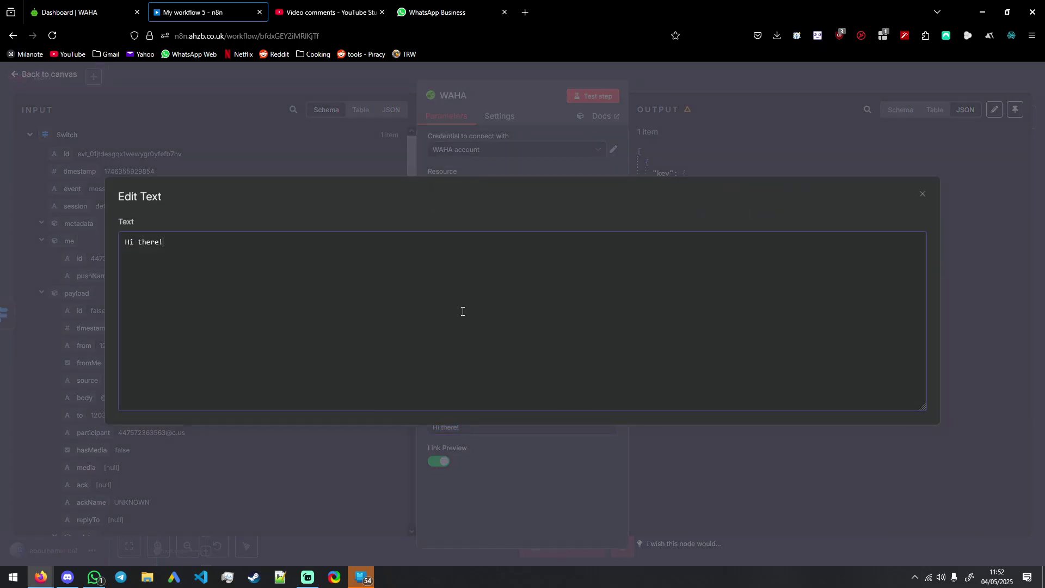
key(ctrl+a)
key(BackSpace)
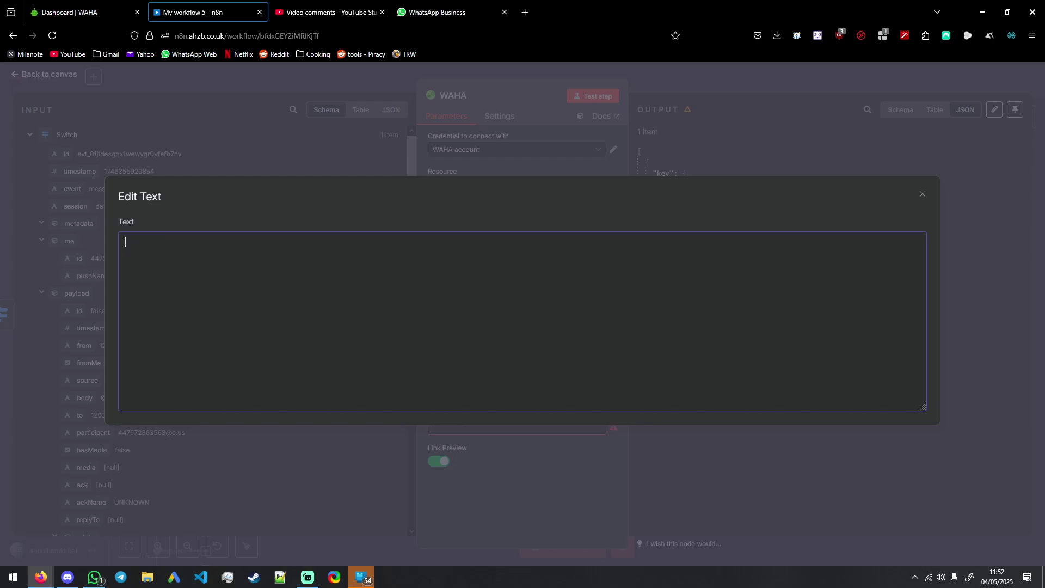
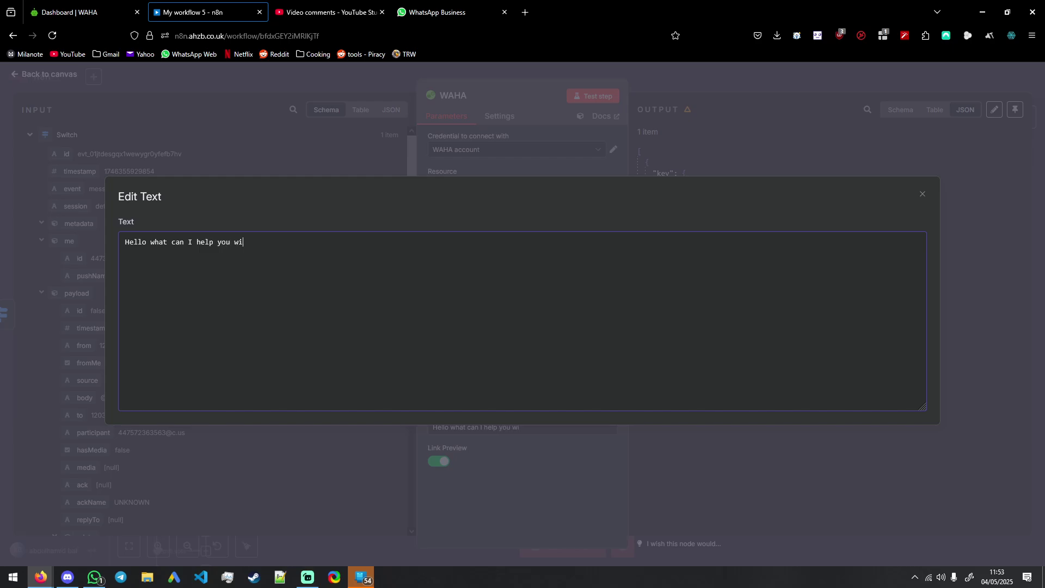
click(521, 165)
click(712, 81)
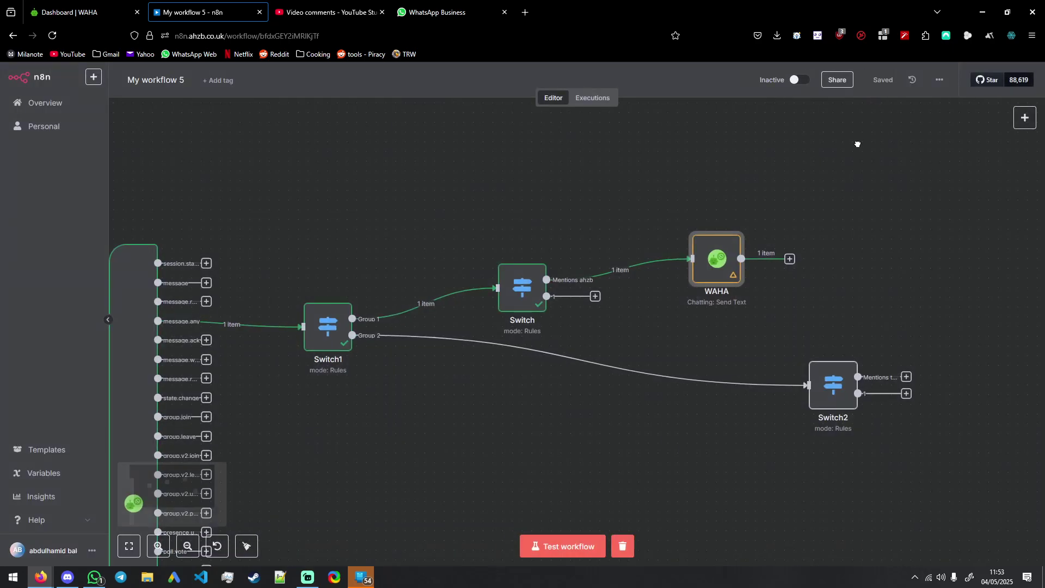
drag(858, 144, 851, 145)
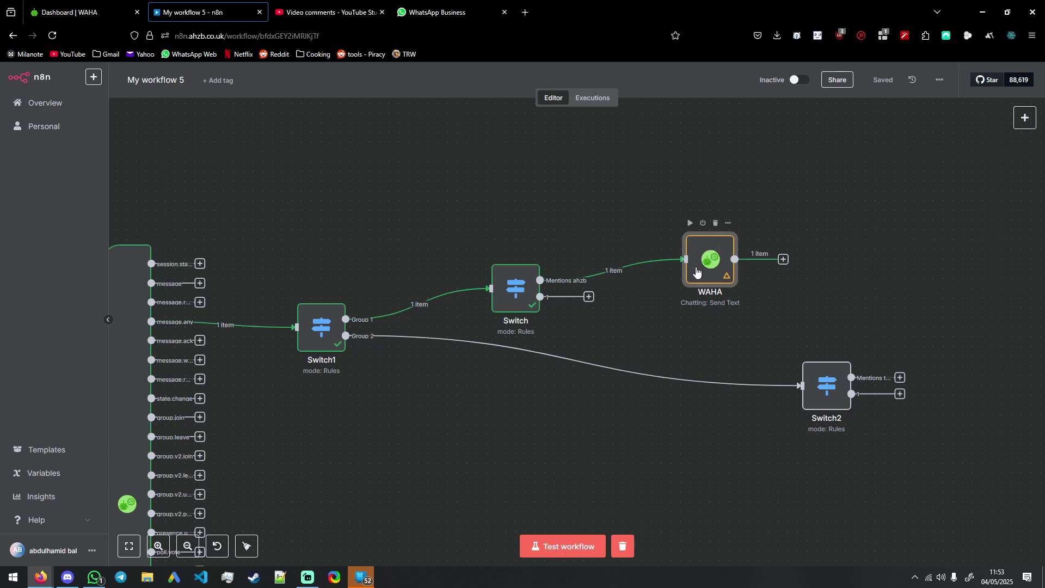
- Start a workflow test and place the n8n workflow and WhatsApp in separate windows side by side
click(564, 539)
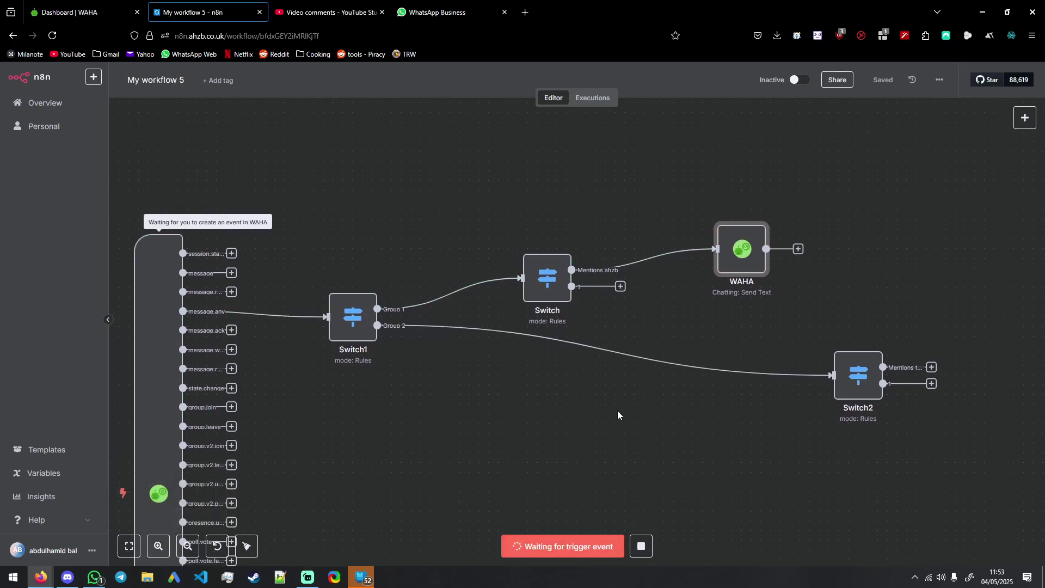
click(467, 12)
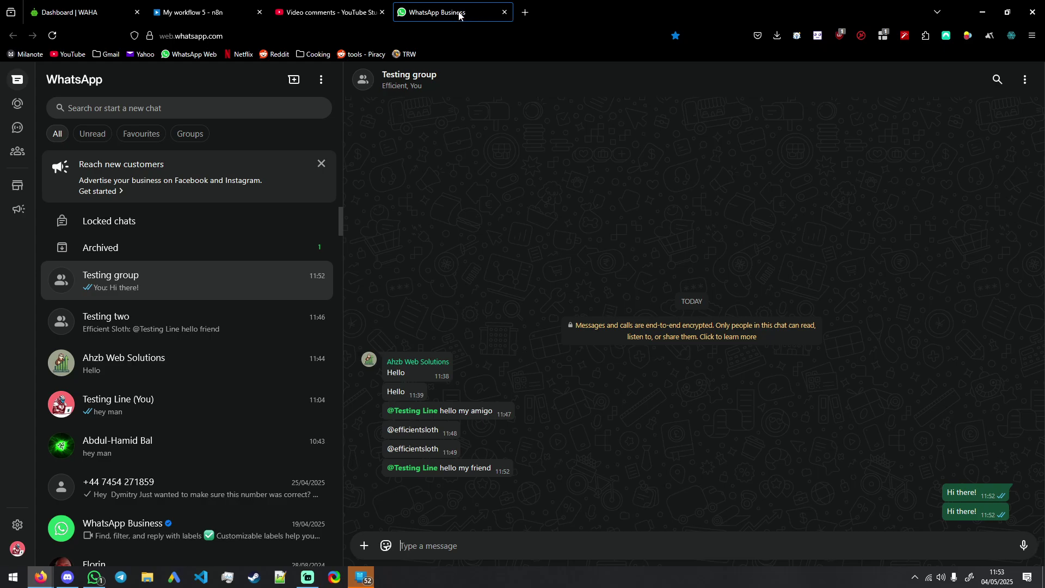
drag(461, 14, 508, 100)
key(super+Right)
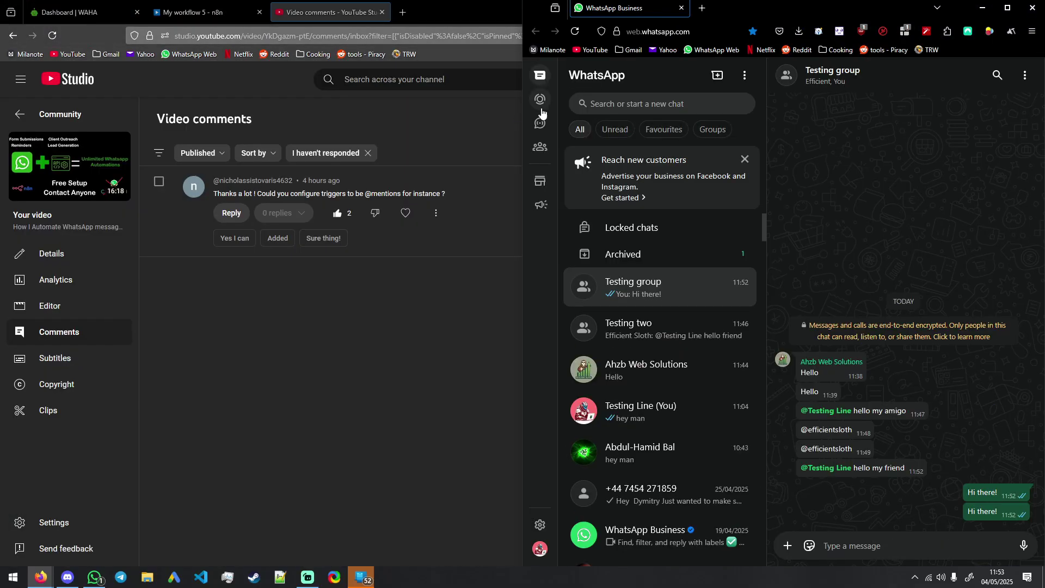
click(424, 15)
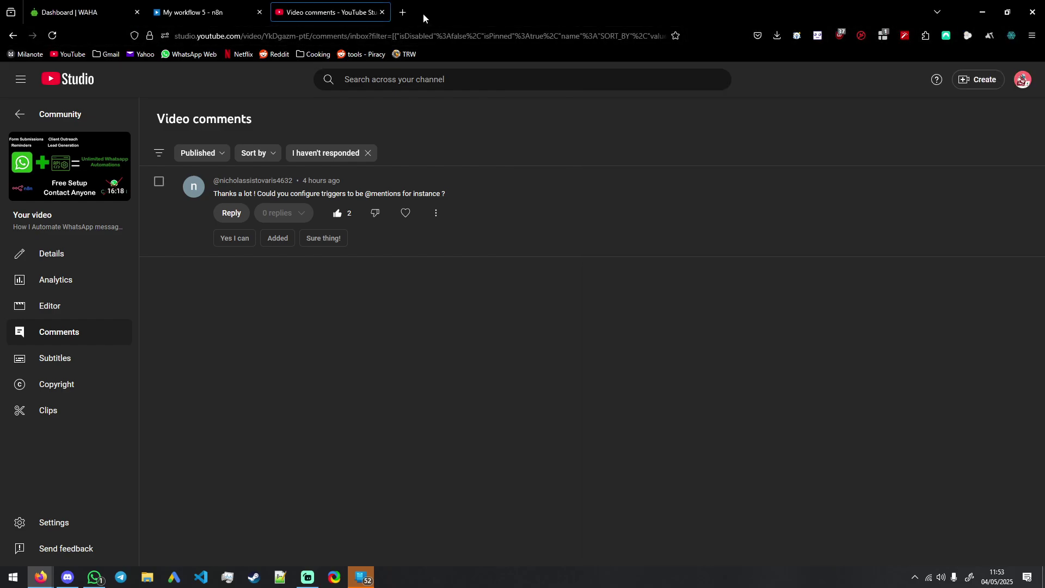
key(super)
key(Escape)
key(super+Left)
click(201, 8)
- Run the workflow test again and check the executed path from the Switch node to the WAHA node
scroll(433, 394, down, 4)
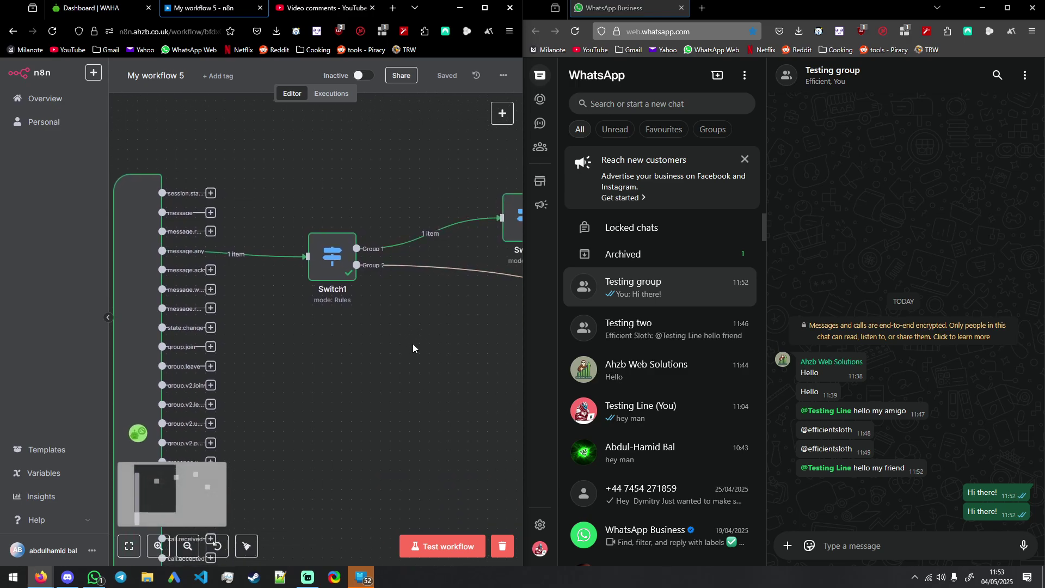
drag(415, 341, 344, 333)
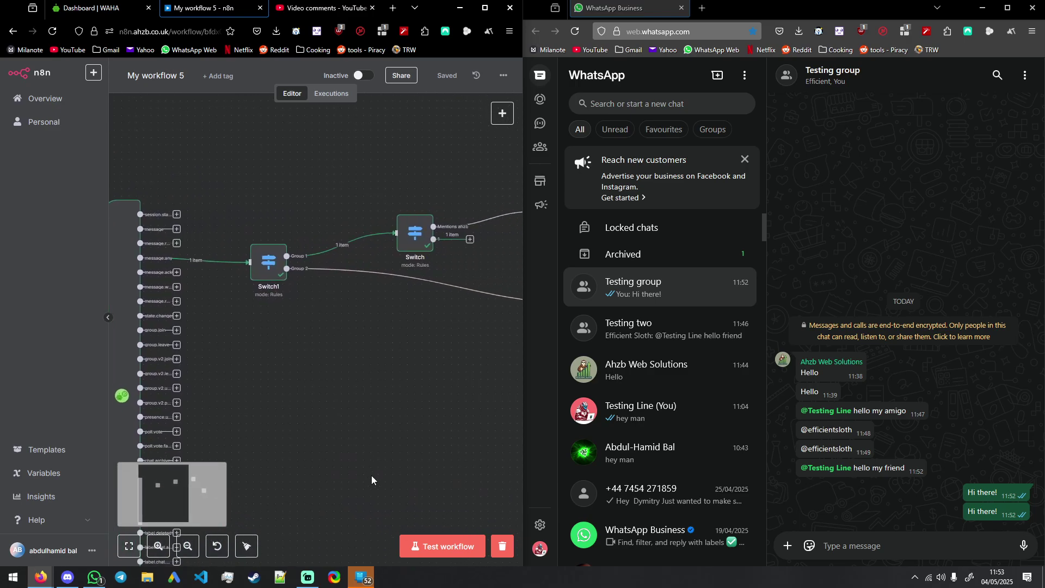
click(442, 546)
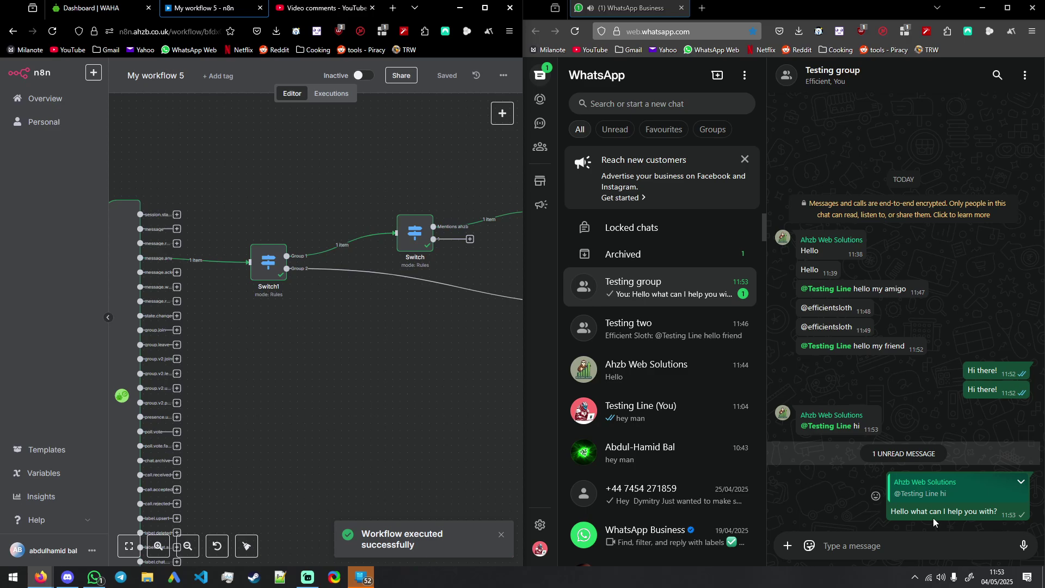
drag(452, 171, 354, 196)
scroll(369, 218, down, 3)
scroll(361, 213, down, 1)
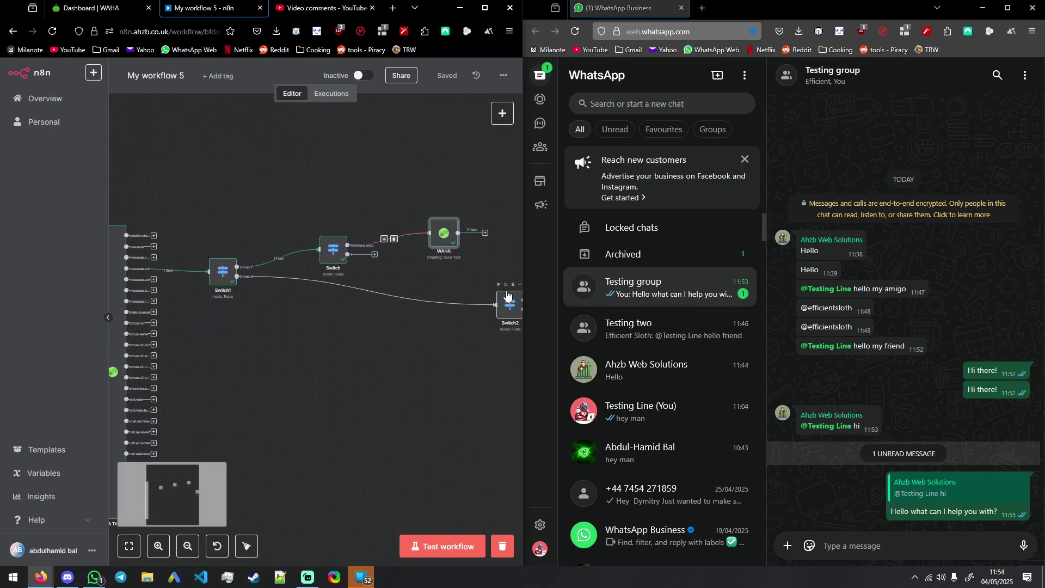
- Move the Switch2 node closer to the other nodes, below the Switch and WAHA branch
drag(507, 294, 357, 315)
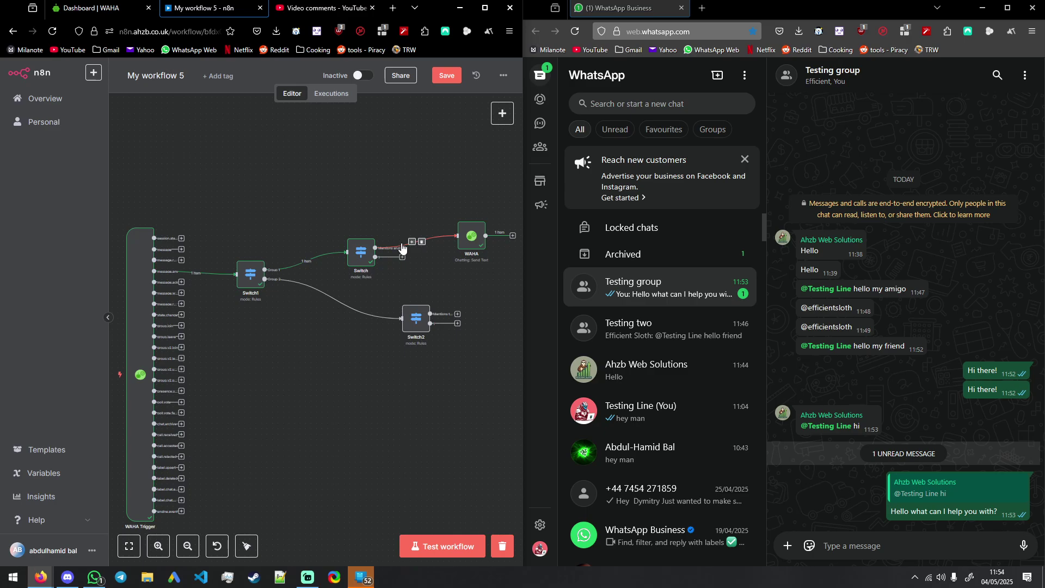
- Review the settings and output of the WAHA node and check the Switch node that feeds it
double_click(468, 244)
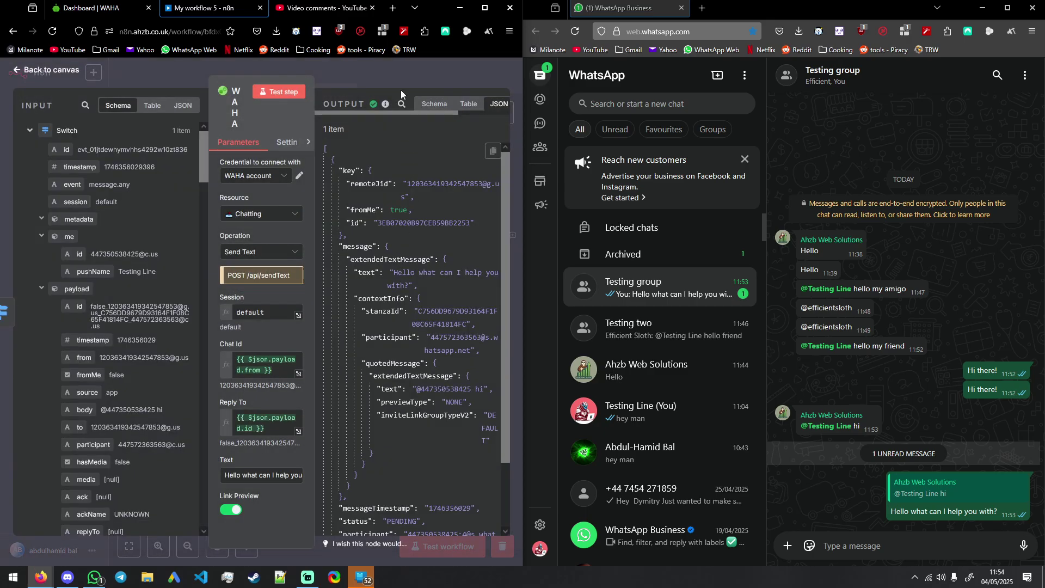
click(401, 90)
scroll(426, 166, up, 1)
scroll(426, 166, left, 1)
scroll(426, 166, down, 1)
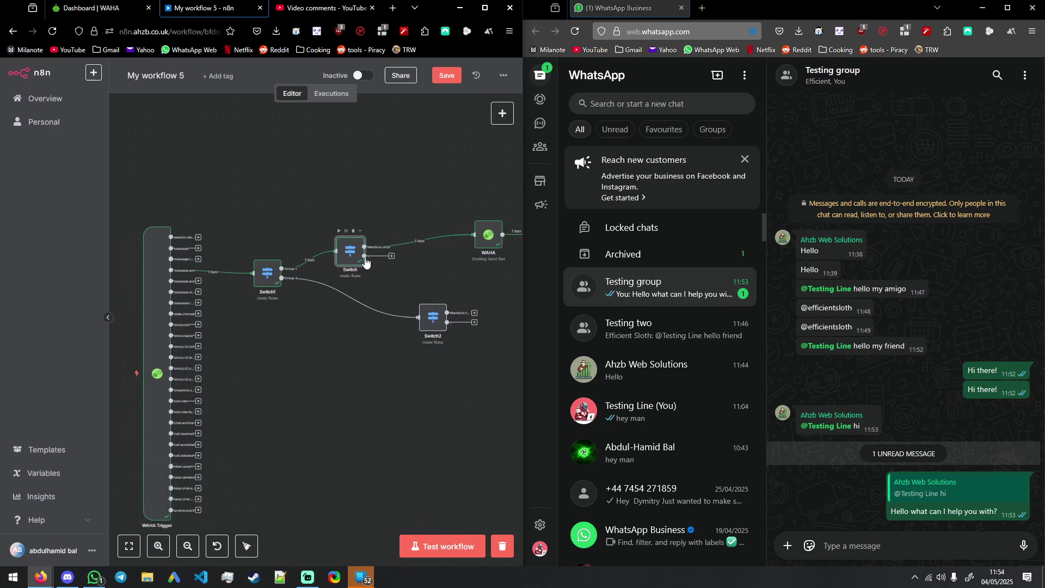
double_click(348, 252)
click(406, 79)
scroll(392, 215, right, 1)
scroll(414, 250, right, 1)
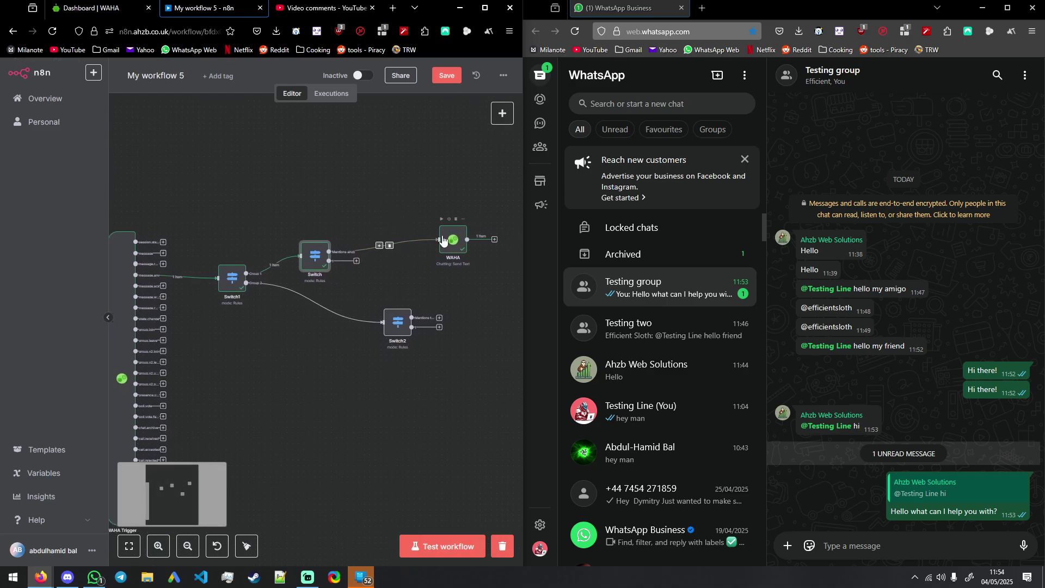
double_click(450, 244)
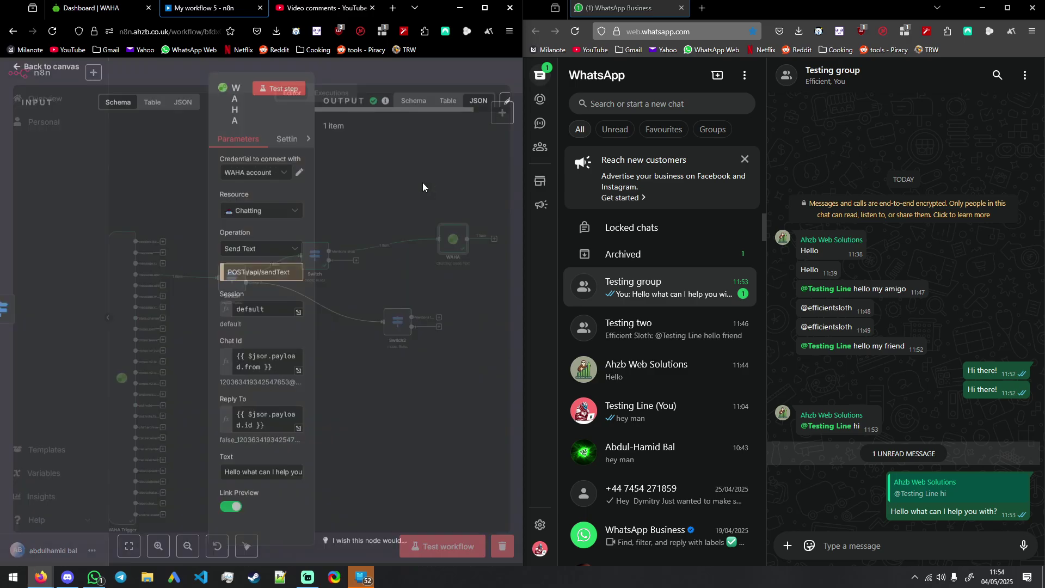
click(405, 80)
- Insert a new Switch node on the connection between the Switch and WAHA nodes and return to the canvas
mouse_move(373, 252)
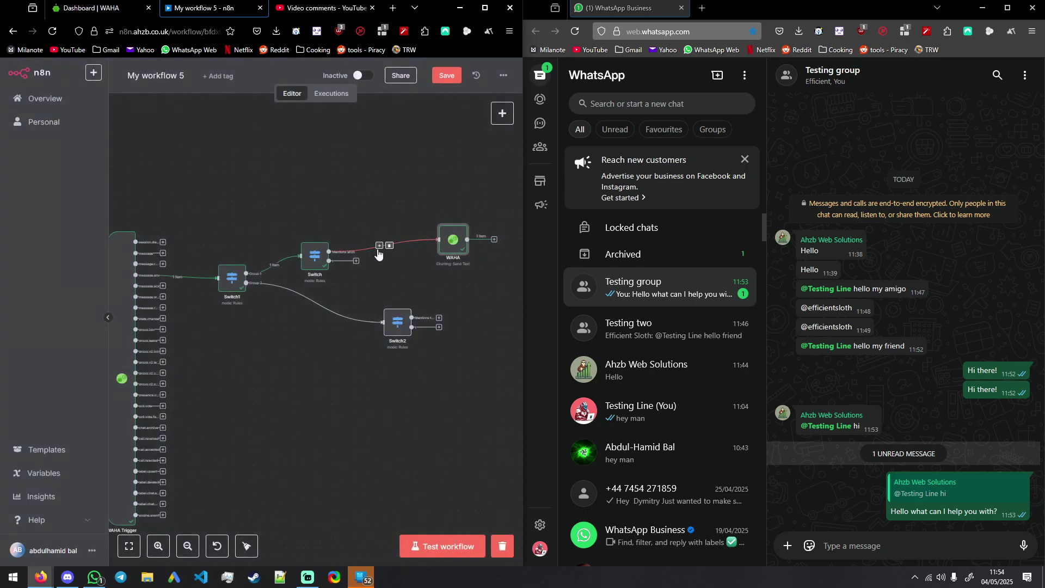
click(379, 246)
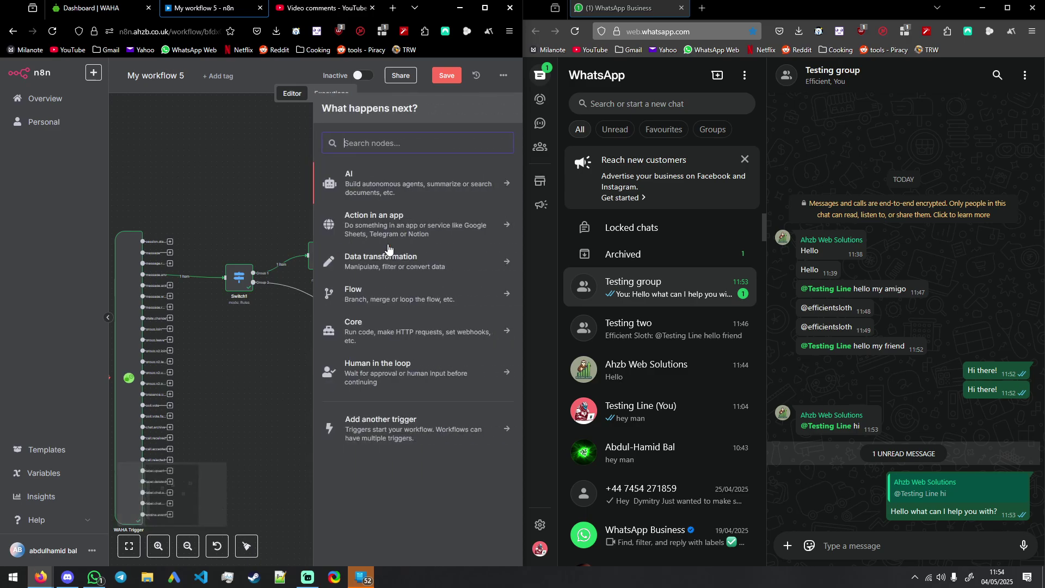
text(switch)
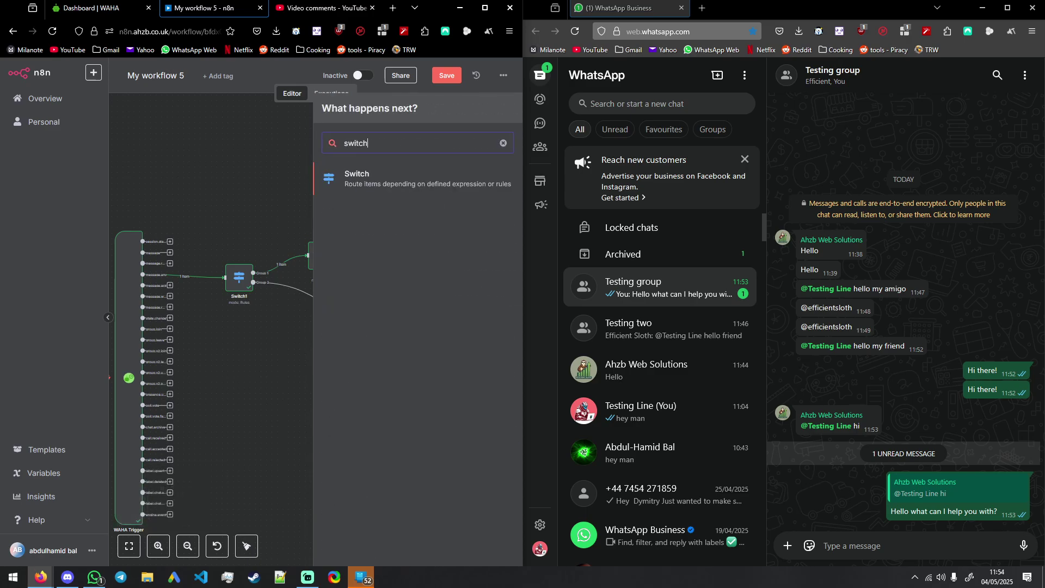
click(402, 183)
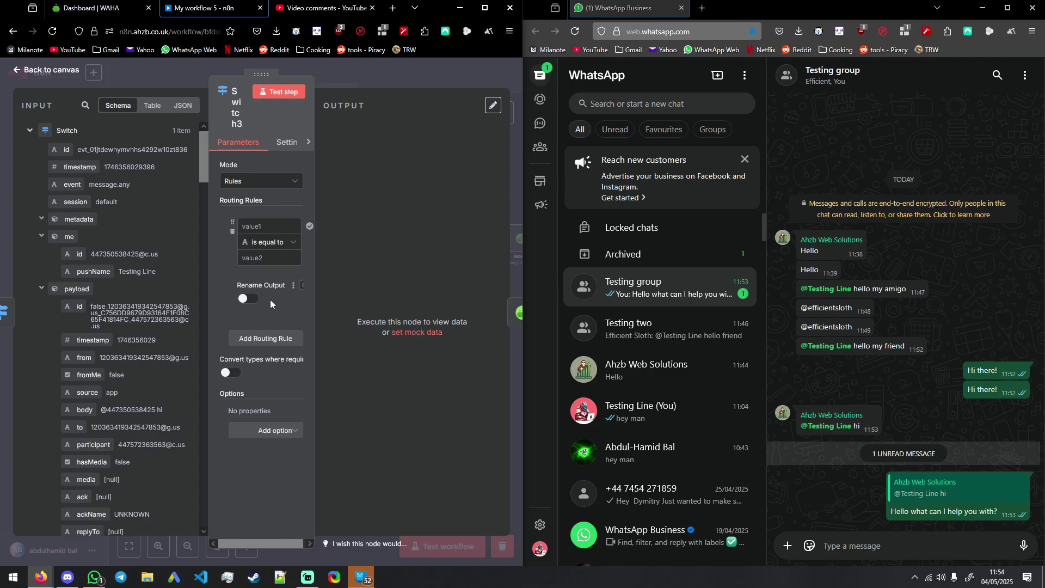
click(393, 84)
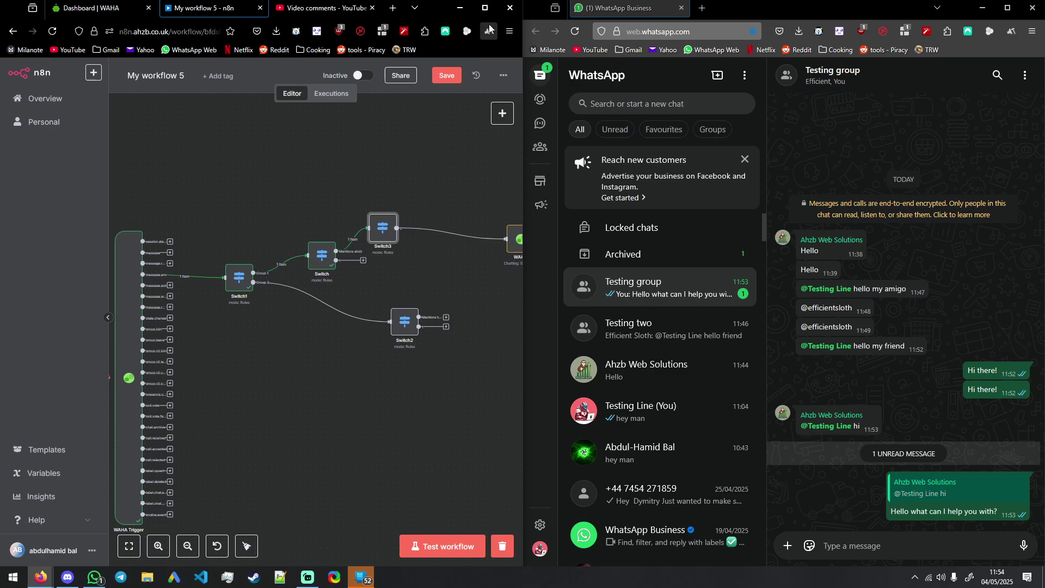
- Maximize the browser window and set Switch3's first routing rule to {{ $json.payload.body }} contains /help
click(486, 8)
double_click(392, 241)
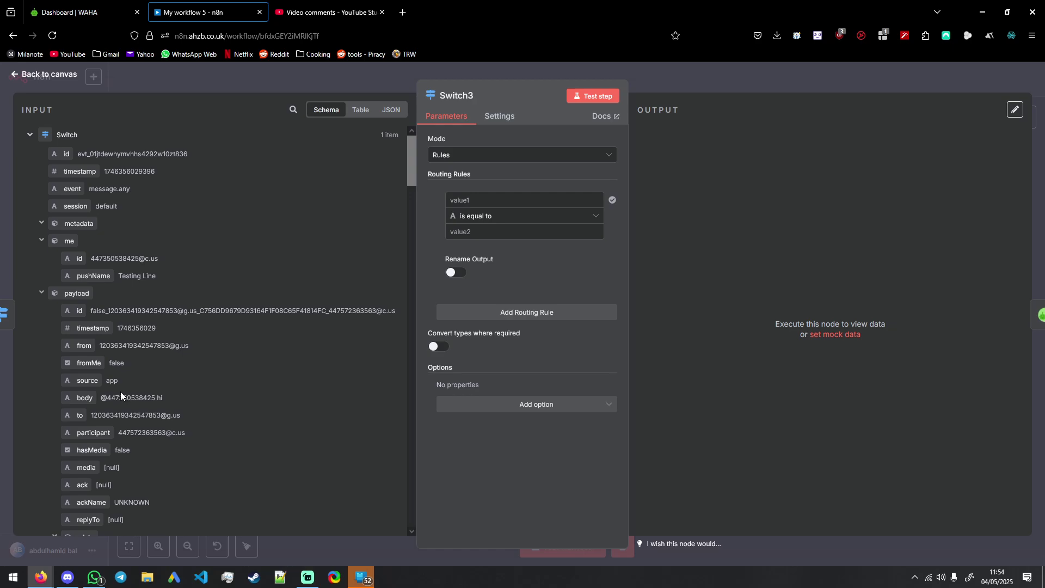
drag(85, 398, 479, 201)
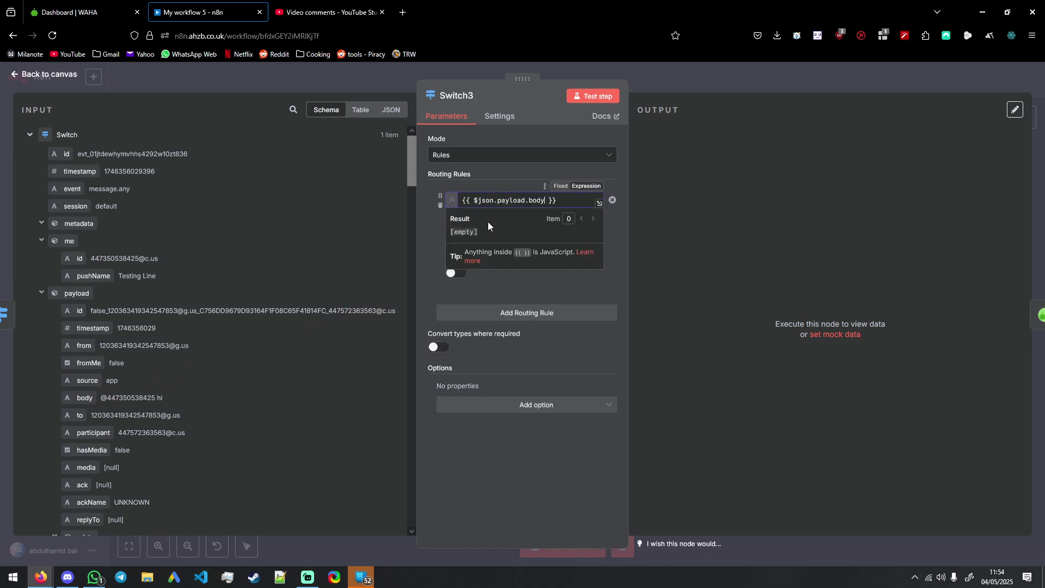
click(432, 228)
click(493, 217)
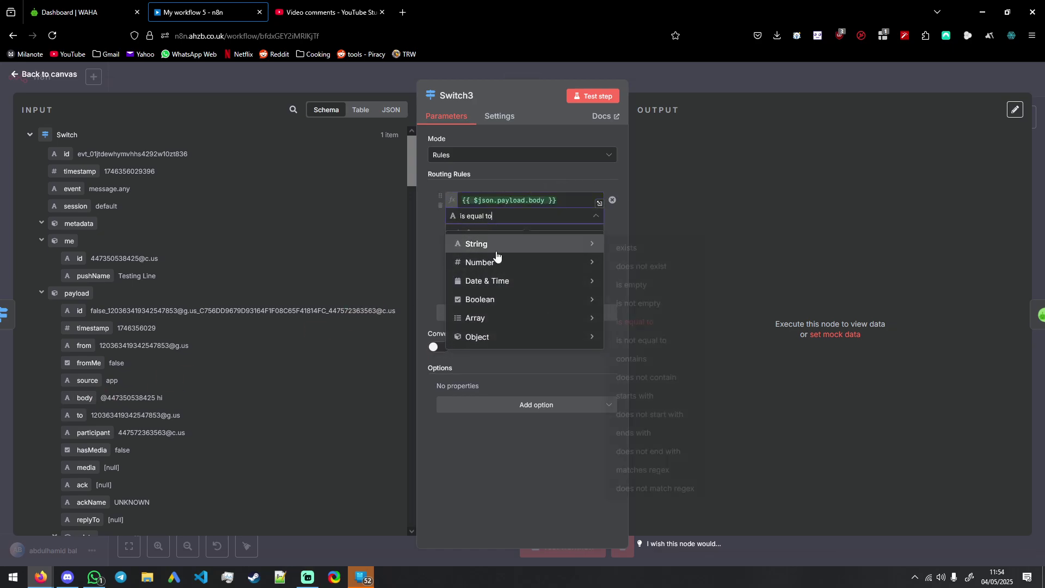
mouse_move(570, 272)
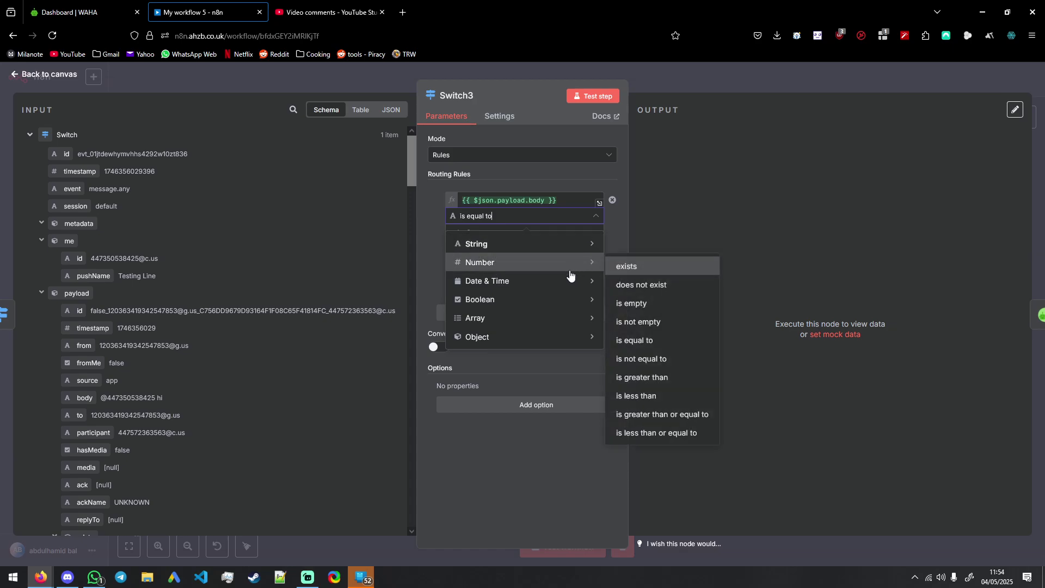
mouse_move(555, 255)
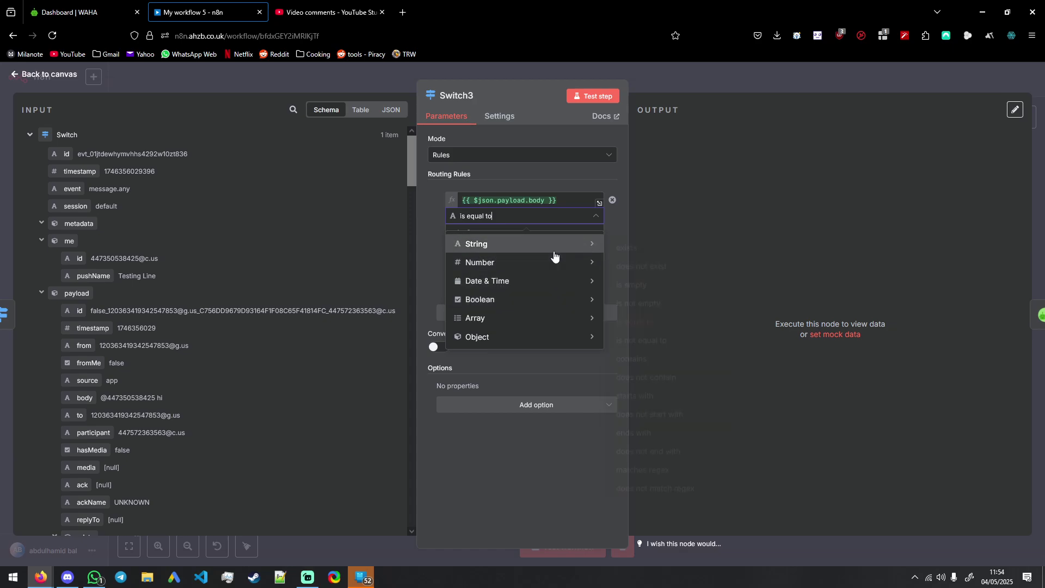
click(634, 359)
click(513, 231)
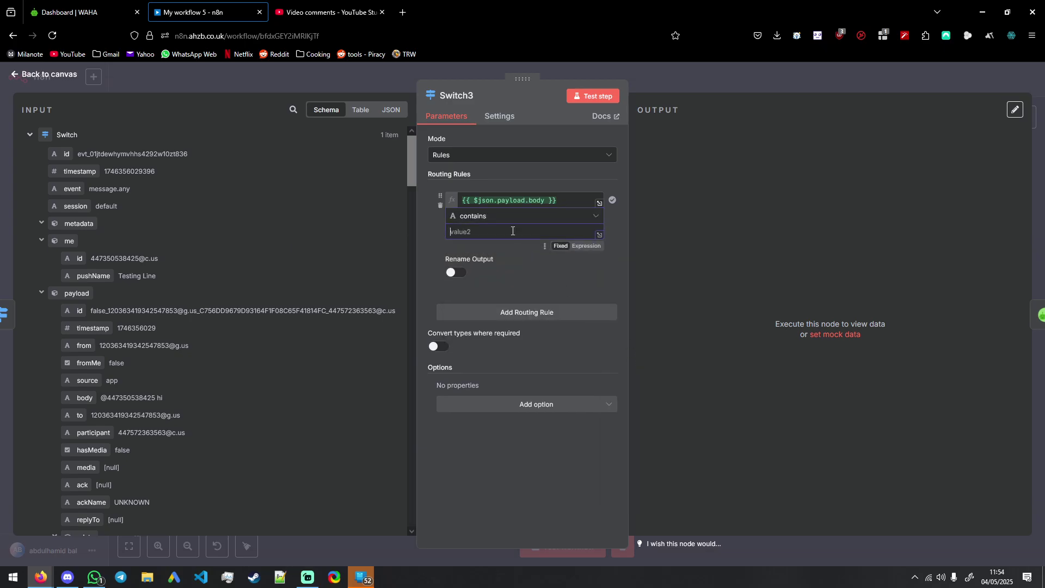
text(/help)
- Add a second routing rule to Switch3 for {{ $json.payload.body }} contains /command
click(525, 312)
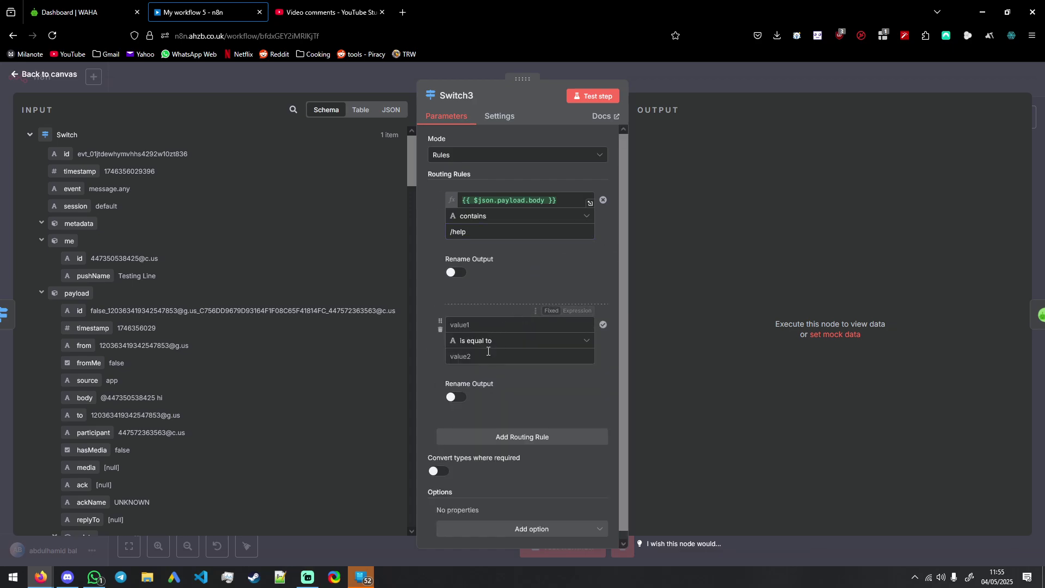
click(512, 327)
text({{ $json.payload.body }})
click(485, 302)
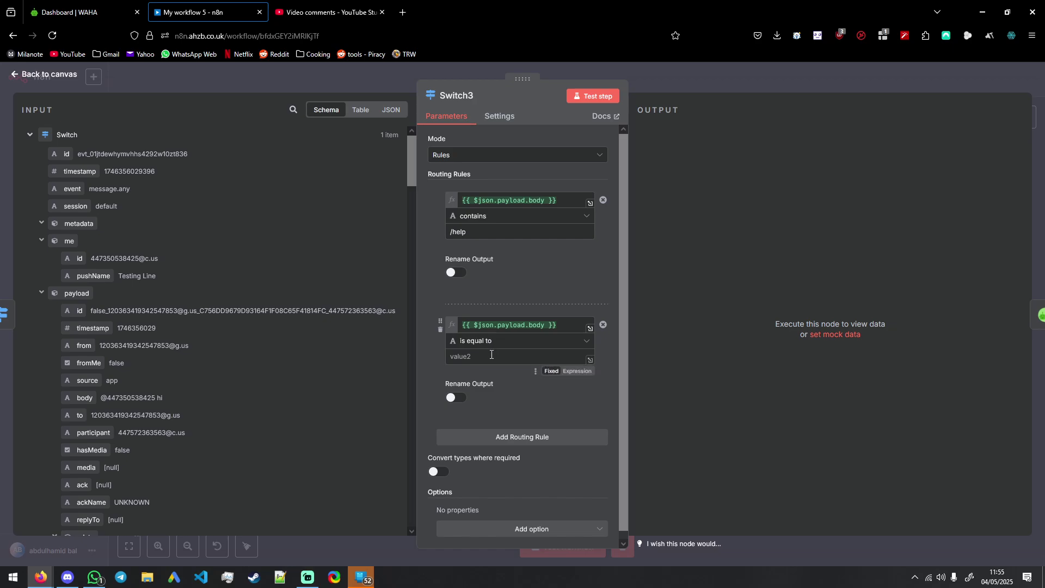
click(490, 341)
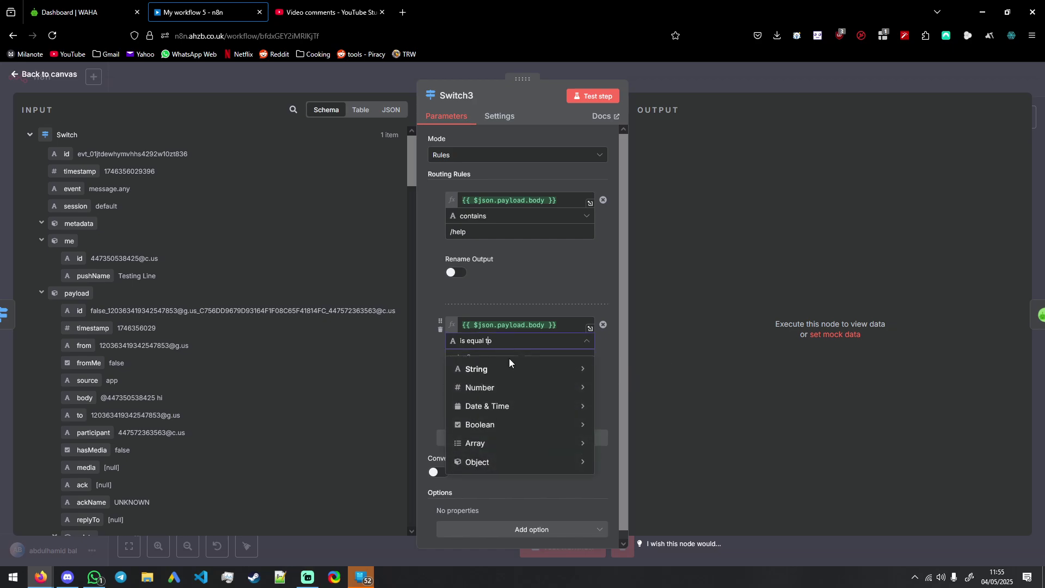
mouse_move(508, 369)
click(624, 236)
click(519, 354)
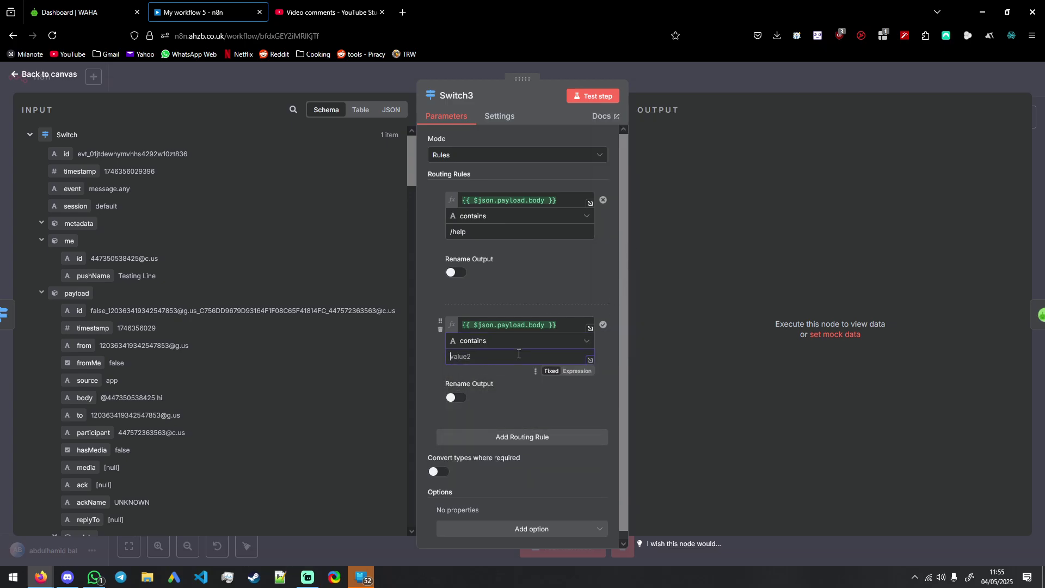
text(/commands)
key(BackSpace)
- Rename the outputs of Switch3's two routing rules to help and command
click(467, 280)
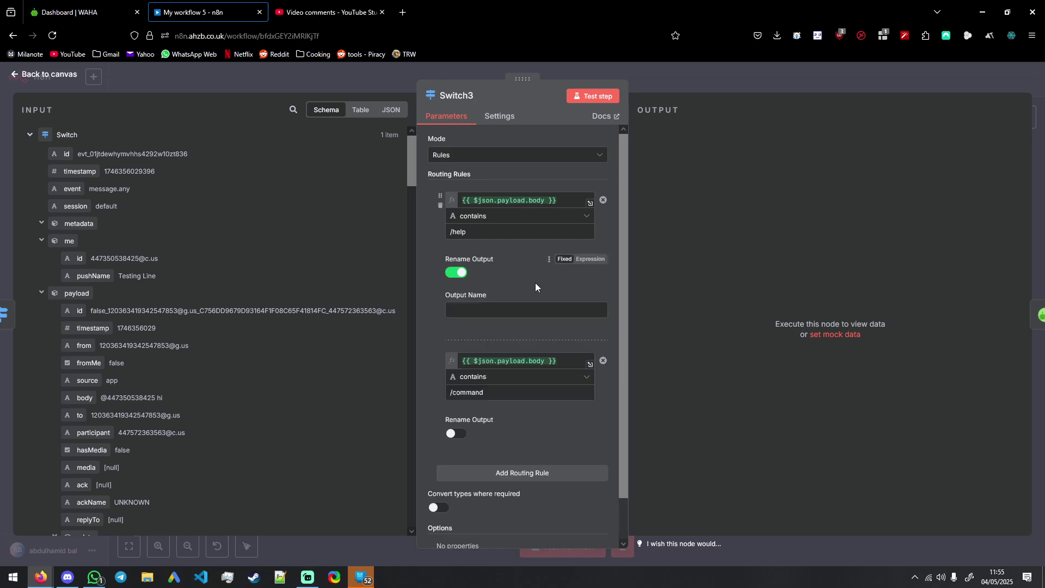
click(531, 310)
text(help)
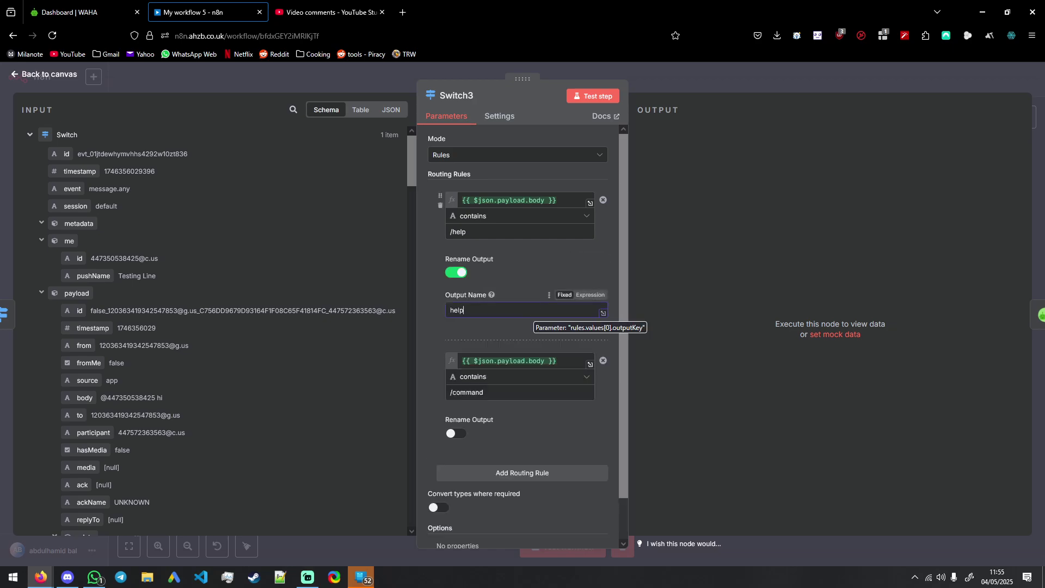
click(457, 433)
click(497, 470)
text(command)
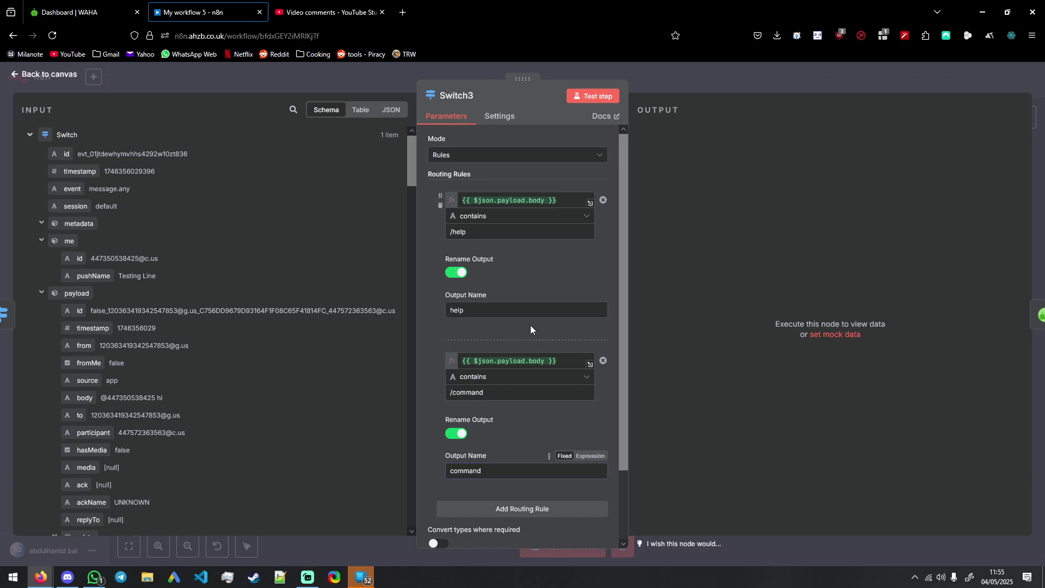
- Close the Switch3 node, save the workflow and move the WAHA node slightly higher on the canvas
click(670, 90)
scroll(657, 216, up, 5)
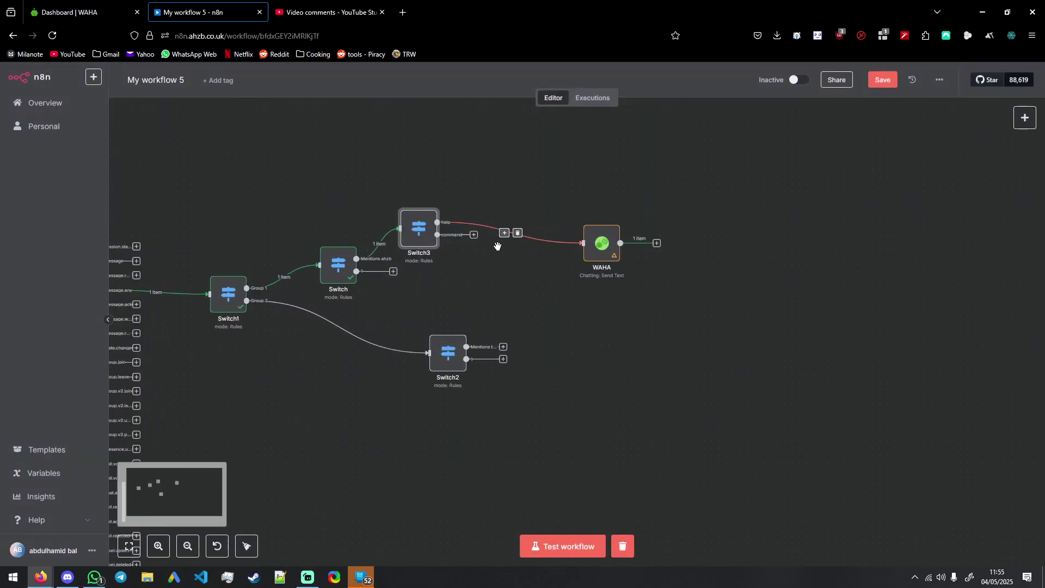
click(877, 80)
drag(728, 284, 709, 234)
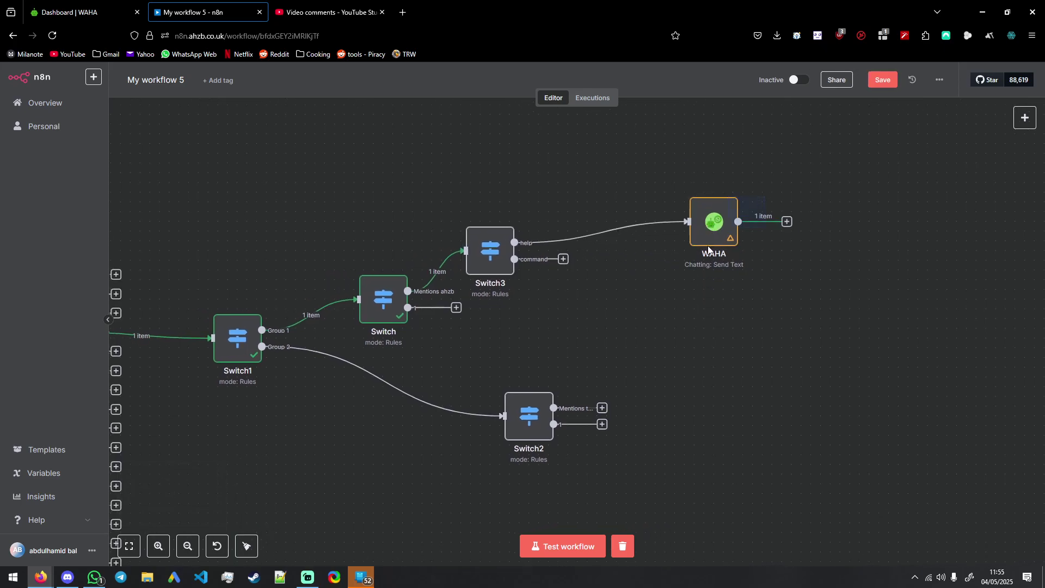
- Duplicate the WAHA node below the original and connect Switch3's command output to the copy
key(ctrl+c)
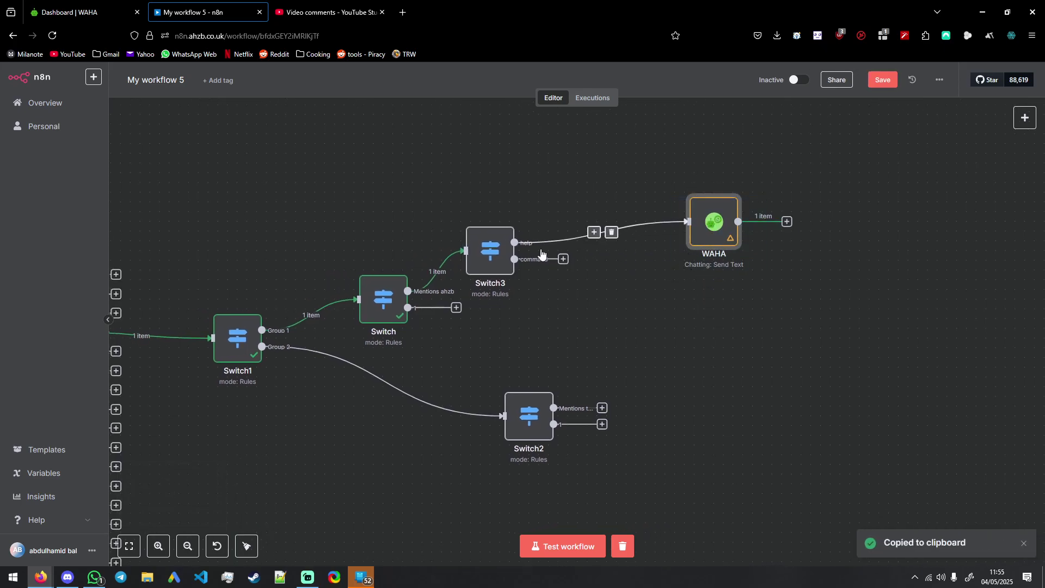
double_click(708, 237)
click(537, 406)
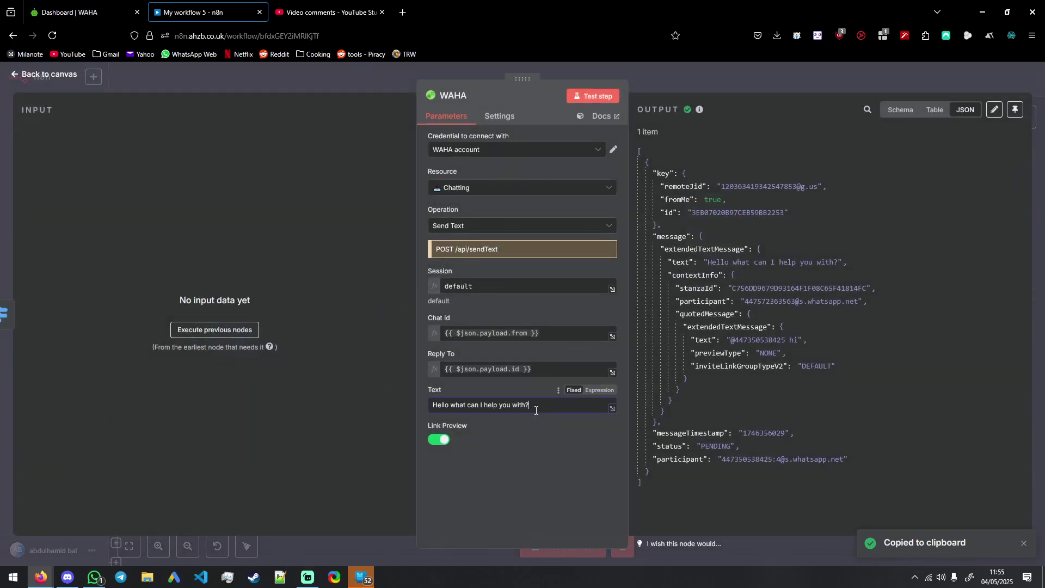
click(741, 82)
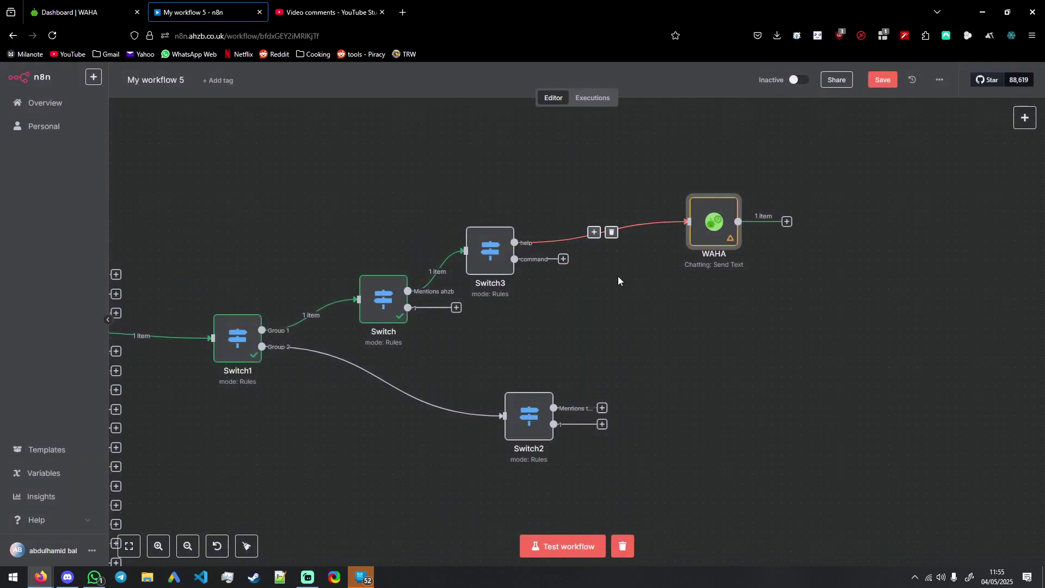
scroll(618, 276, right, 2)
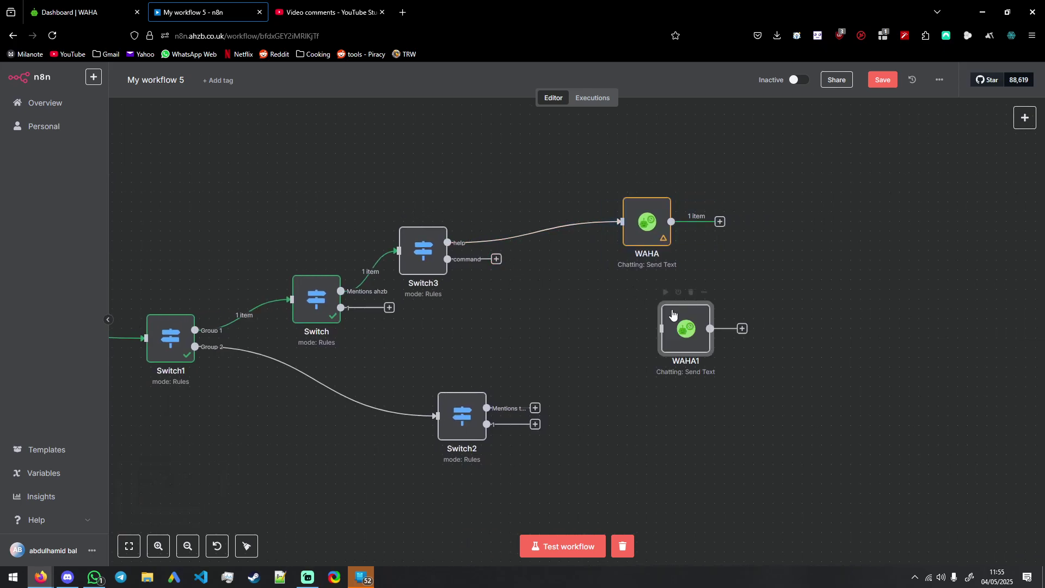
key(ctrl+v)
drag(496, 260, 637, 318)
- Check the routing rules and output names in the Switch3 node, then return to the canvas
double_click(423, 252)
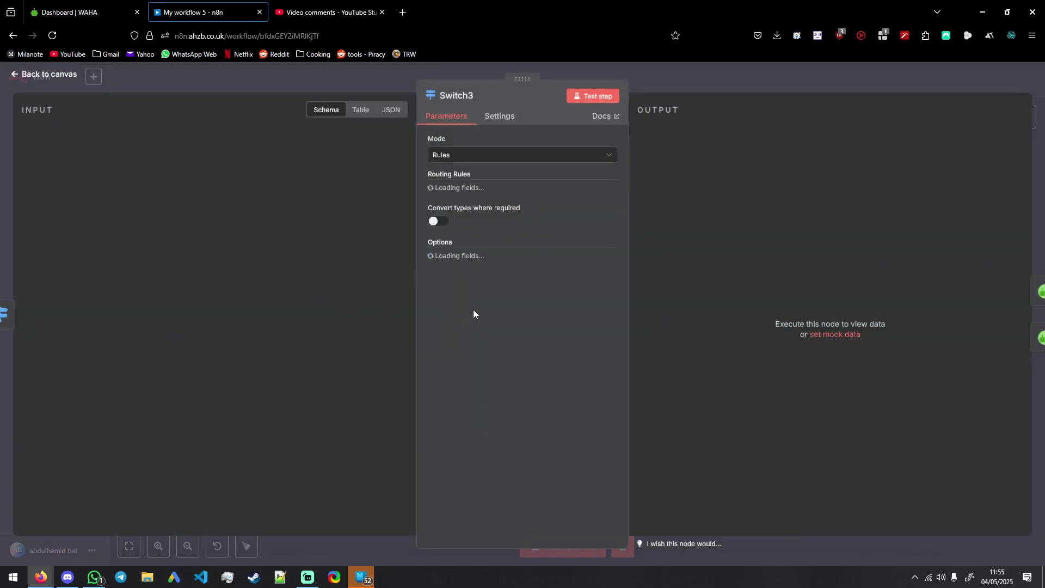
click(451, 309)
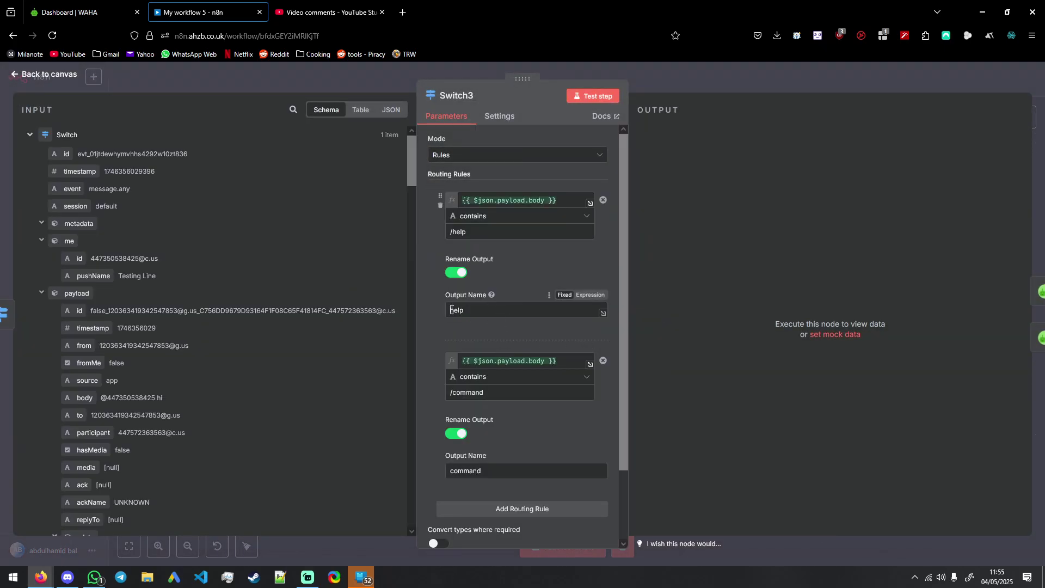
click(701, 88)
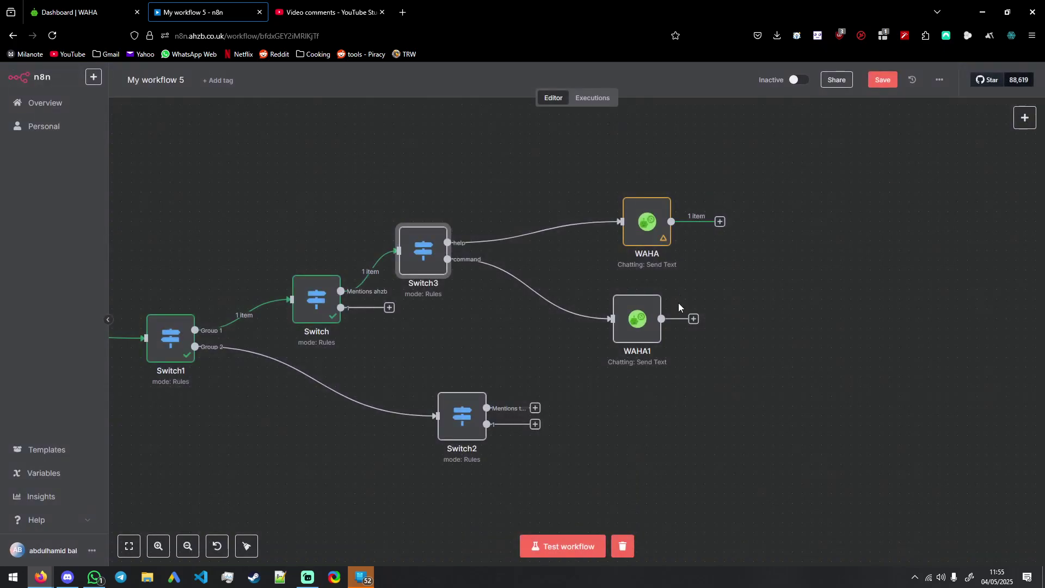
- Replace the WAHA1 node's message text with "Here is a list of the bot commands:/help/command"
double_click(634, 323)
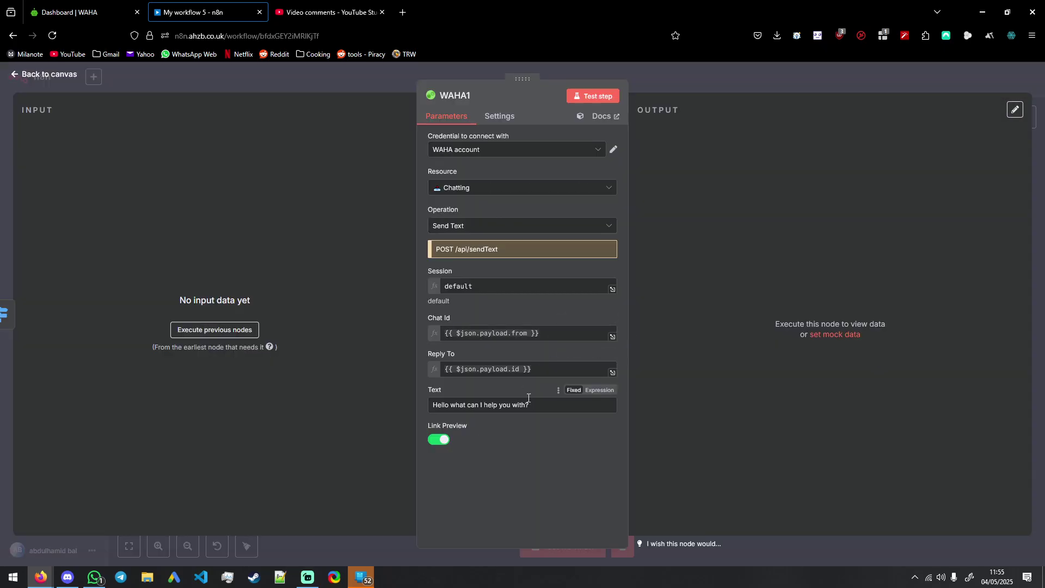
click(541, 370)
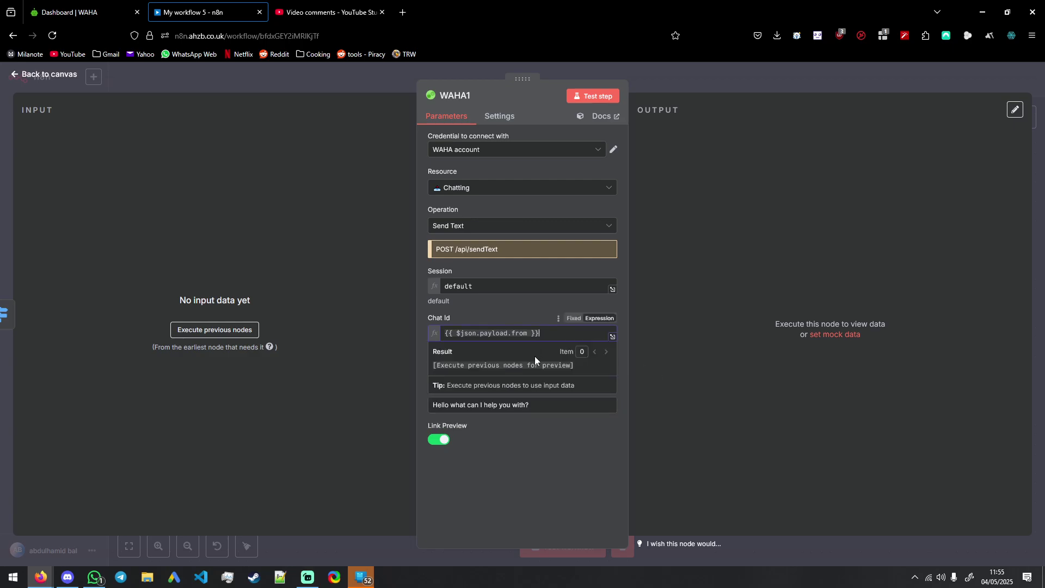
click(535, 310)
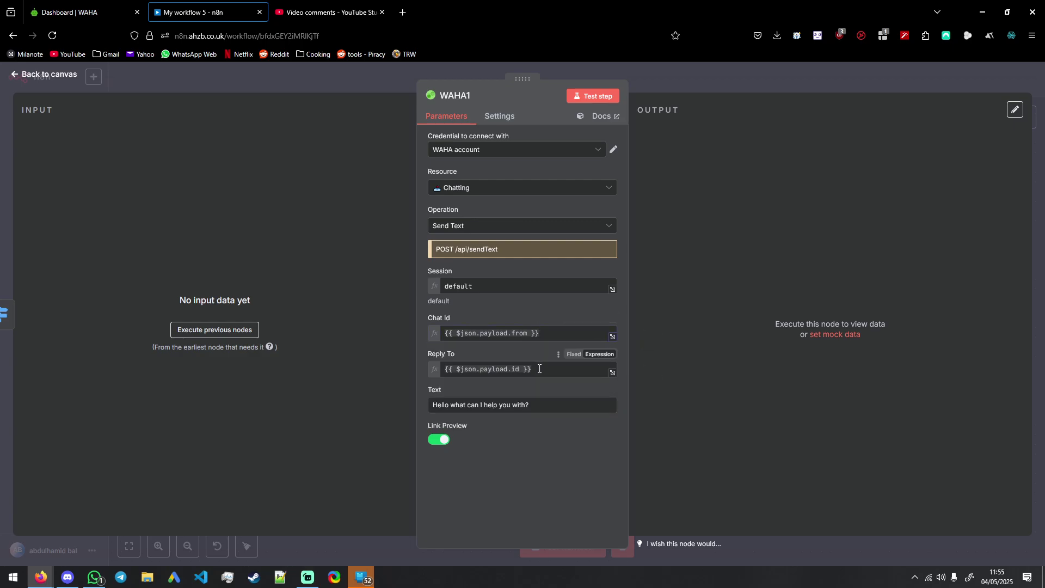
click(544, 410)
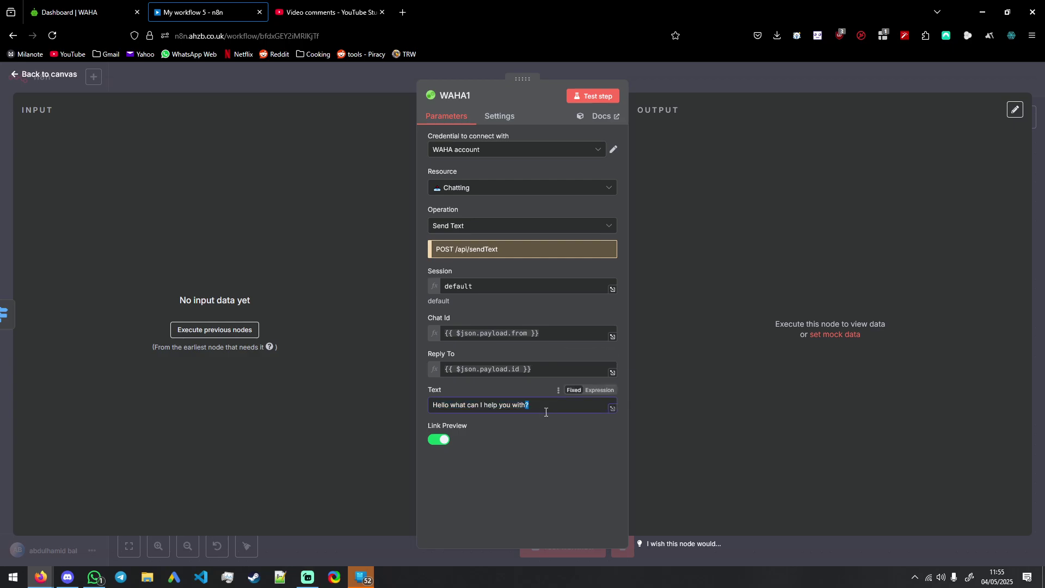
key(ctrl+a)
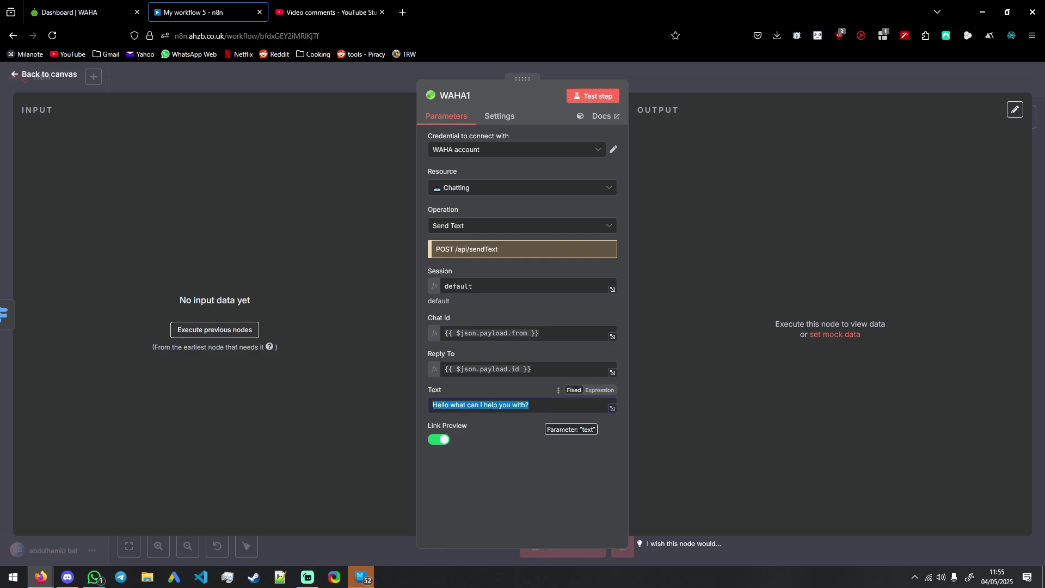
text(Here is a list of t)
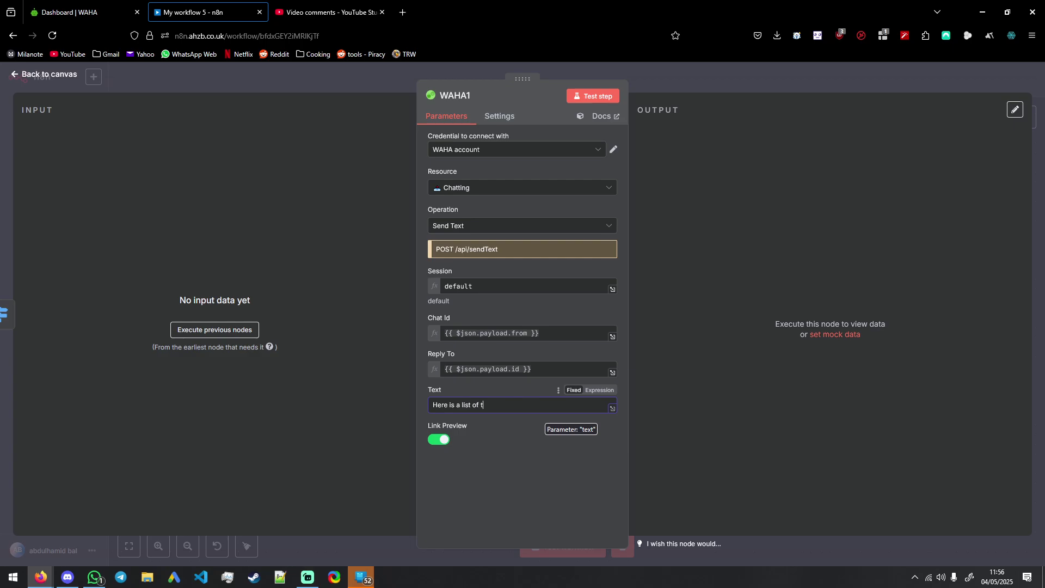
text(he bot commands:/help/comman)
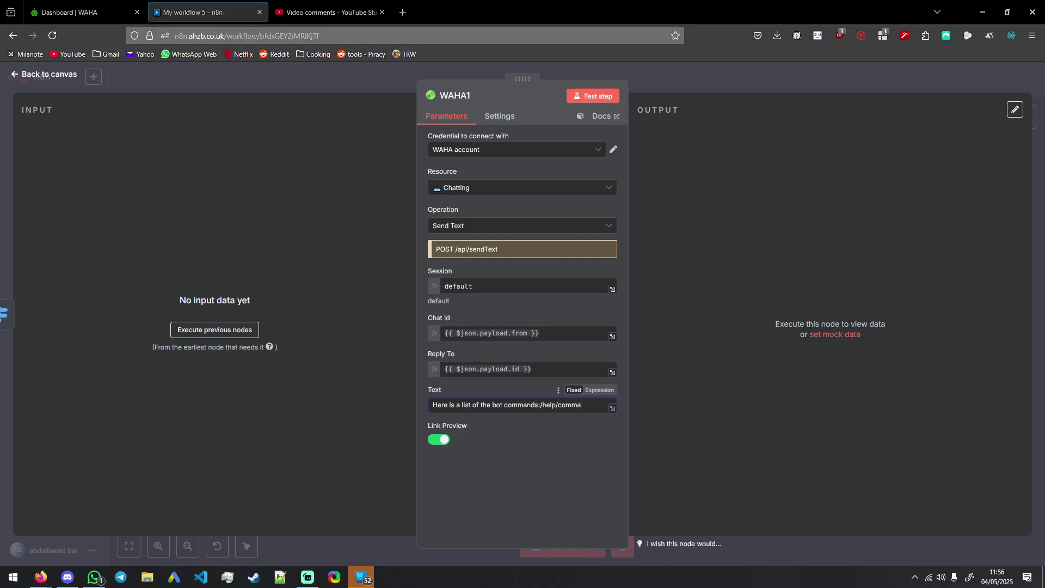
text(d)
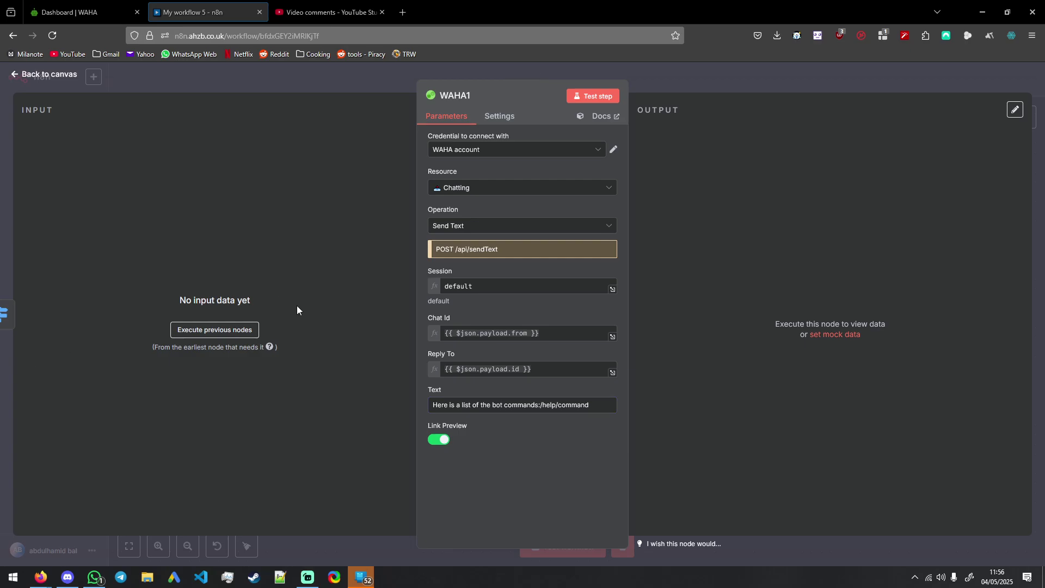
- Put /help and /command on separate lines in WAHA1's message text, then test the node and return to the canvas
click(612, 409)
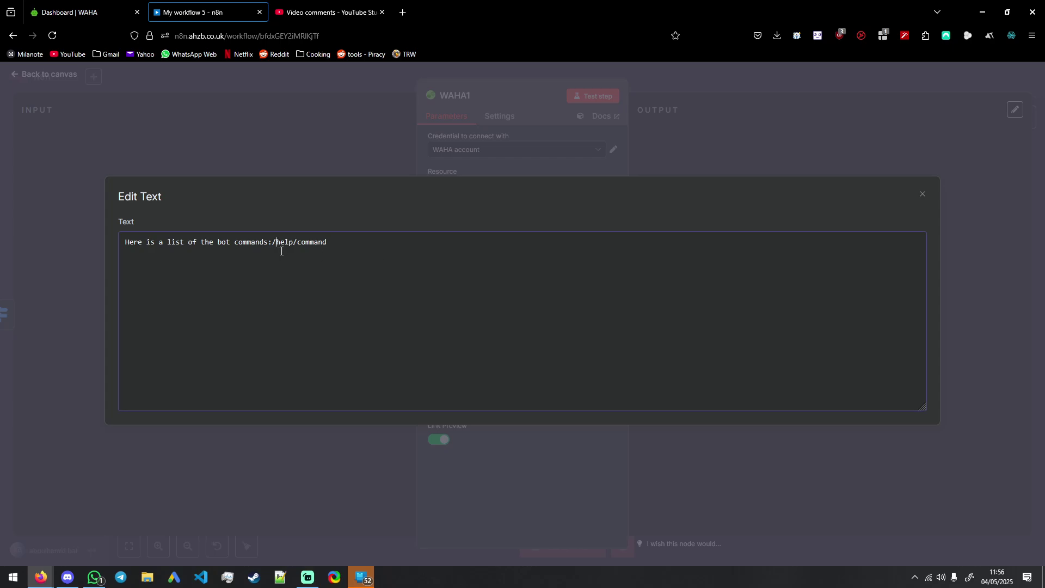
key(Return)
key(Return)
click(464, 171)
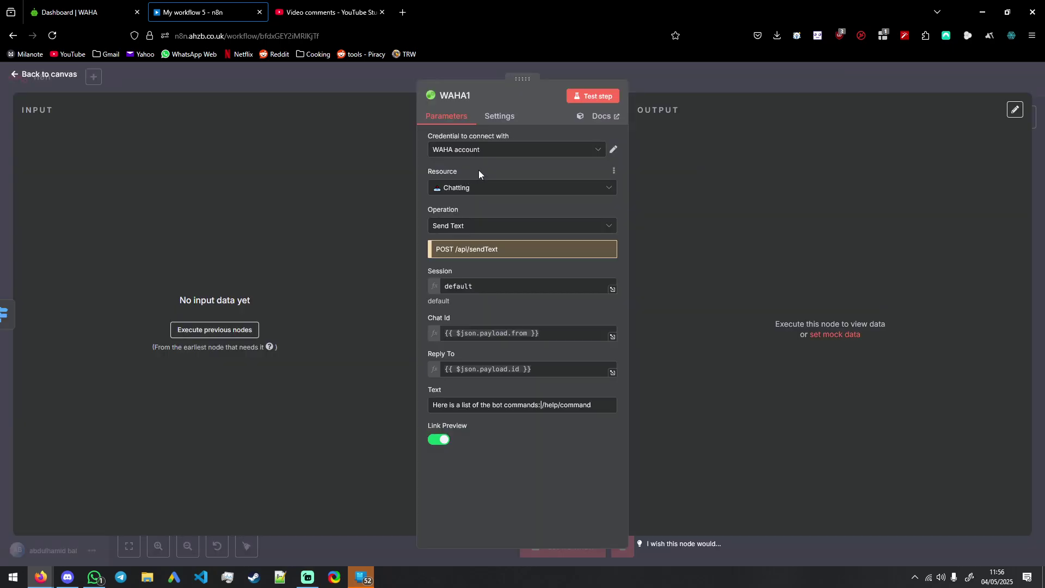
click(593, 96)
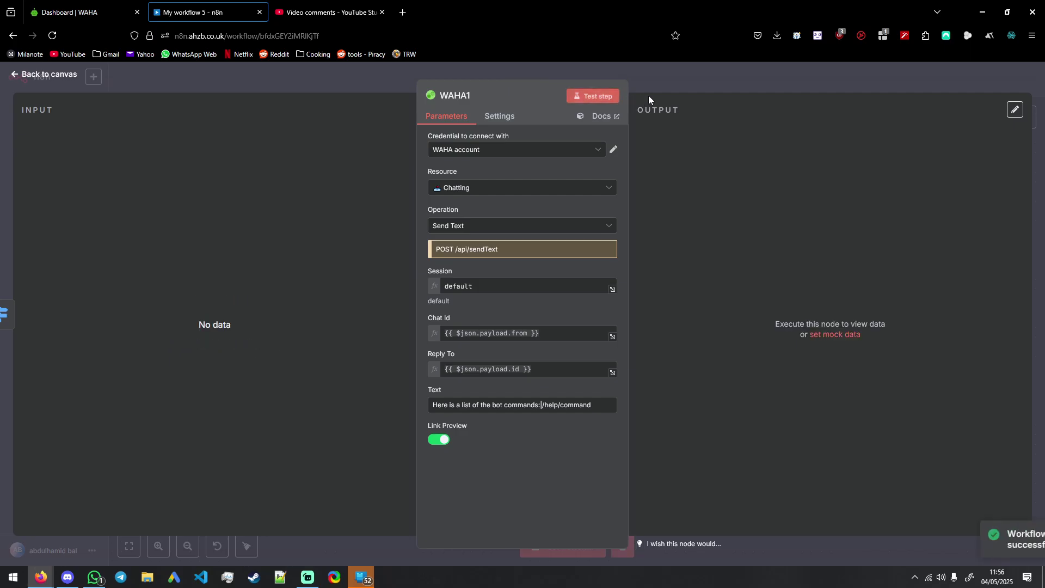
click(702, 87)
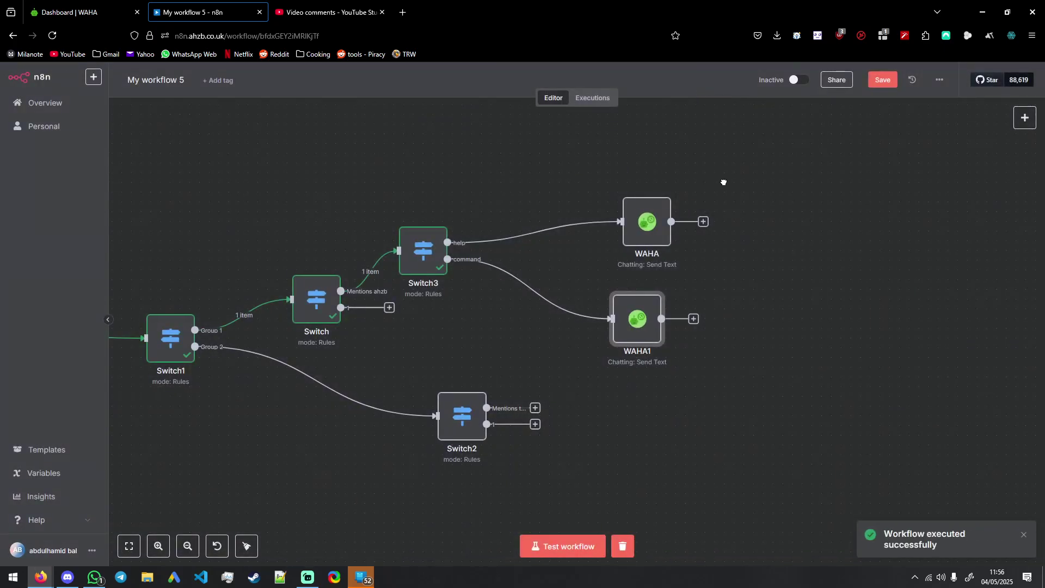
- Run the workflow for a group mention with /help, placing n8n beside WhatsApp to check the reply and the route taken
scroll(745, 179, left, 1)
drag(578, 183, 639, 180)
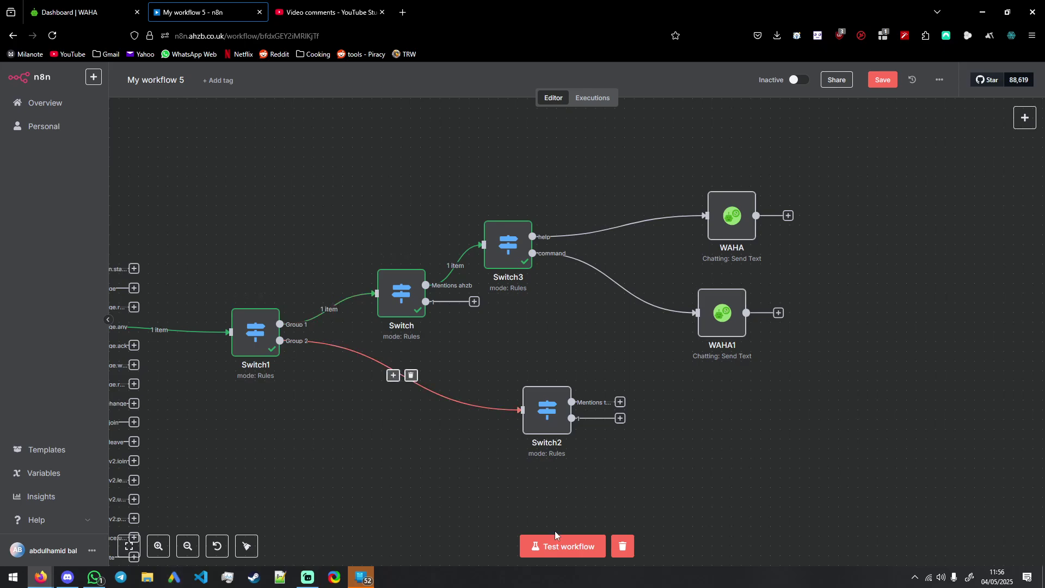
key(ctrl+Return)
key(super+Left)
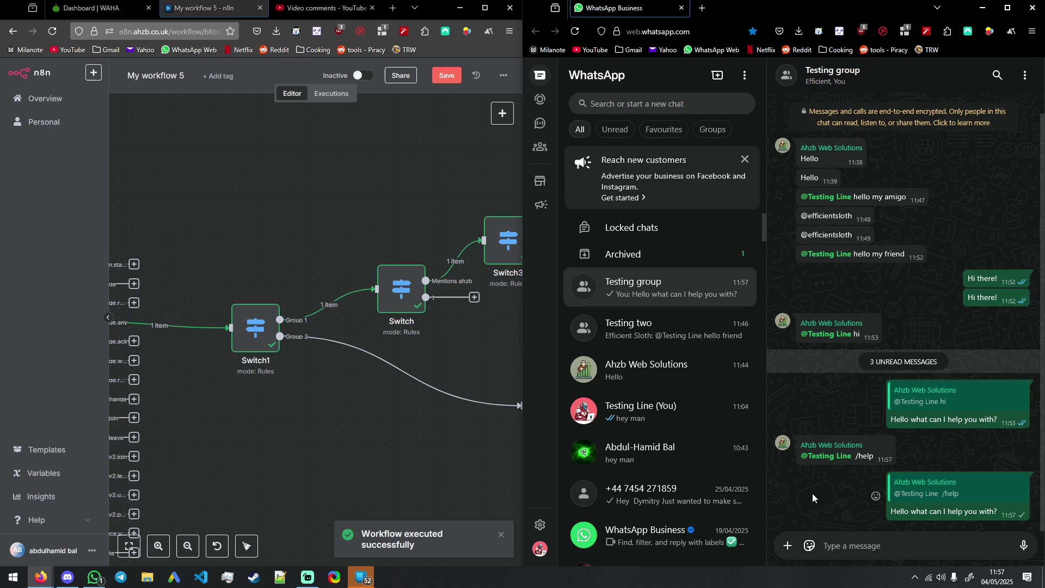
drag(335, 254, 200, 268)
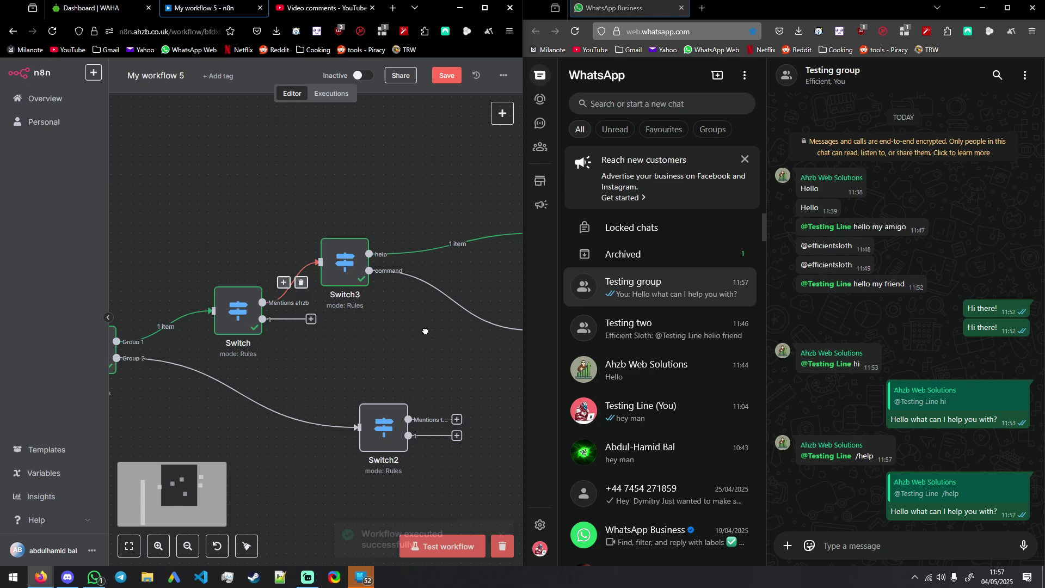
drag(417, 358, 306, 356)
drag(389, 217, 397, 216)
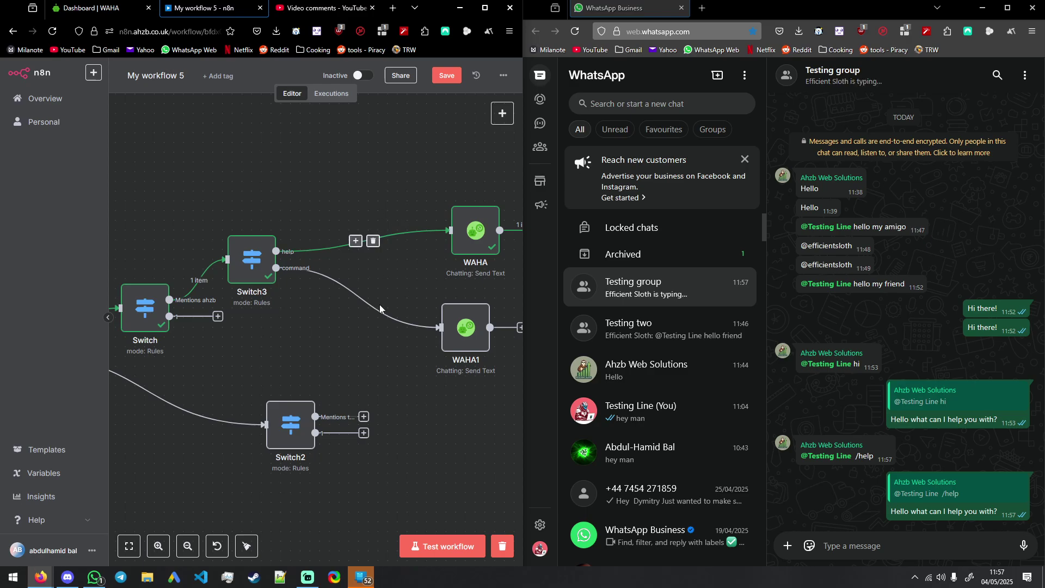
- Run the workflow again to test the group mention with /command, repeating the run once
click(459, 547)
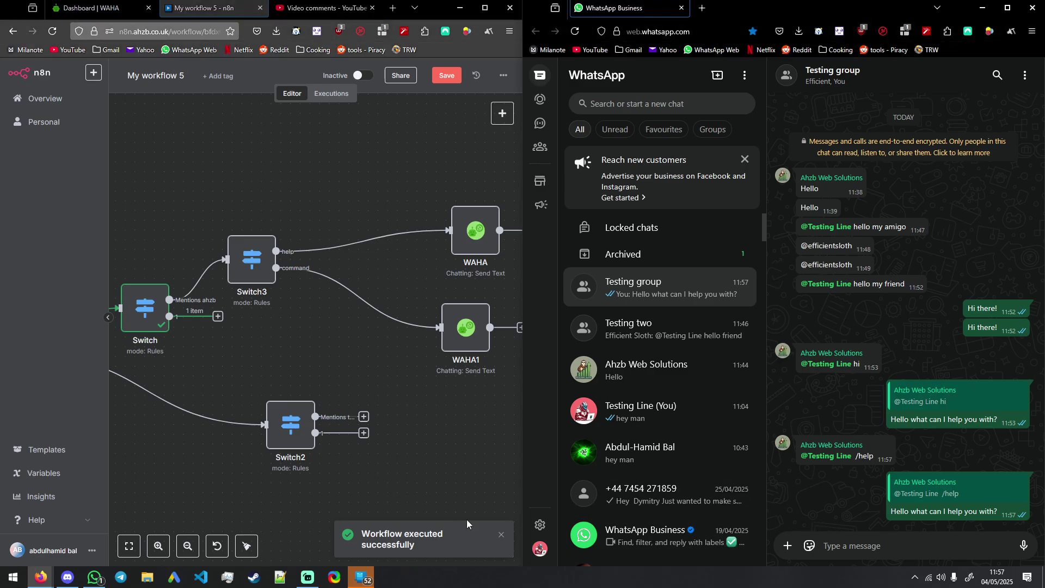
click(501, 534)
click(428, 548)
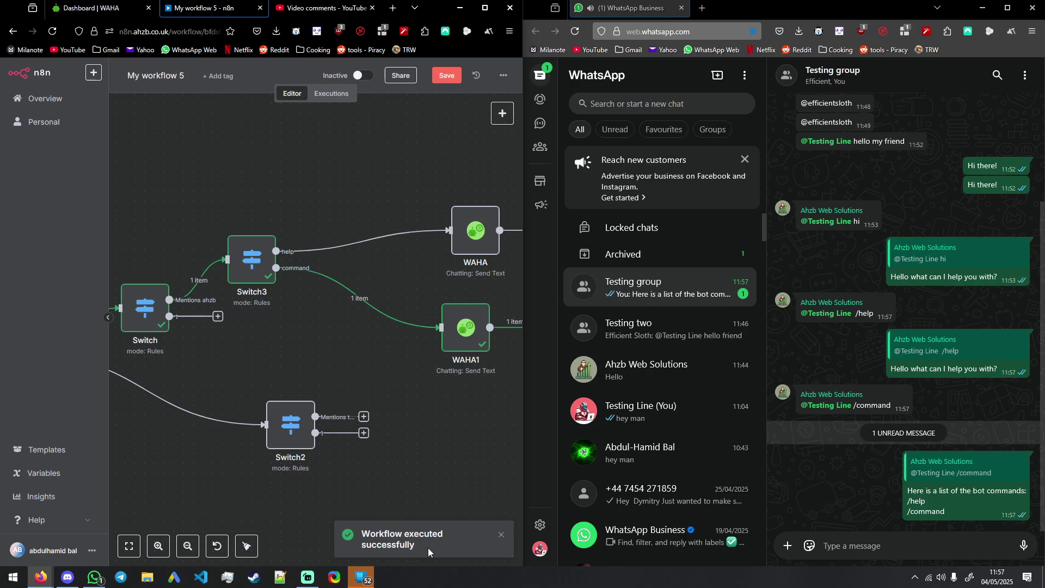
- Save the workflow with both command replies in place
scroll(350, 240, left, 3)
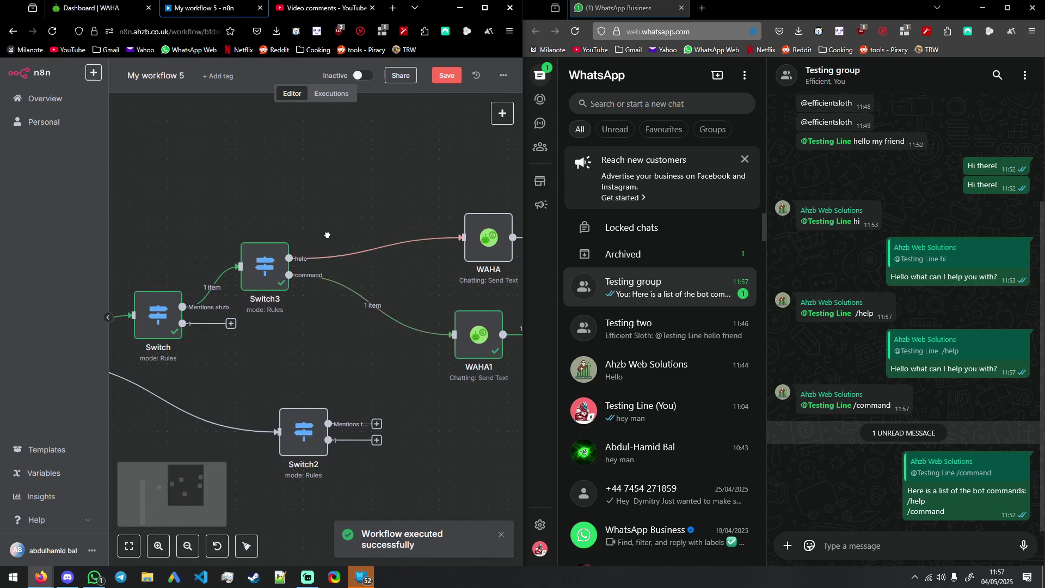
click(447, 75)
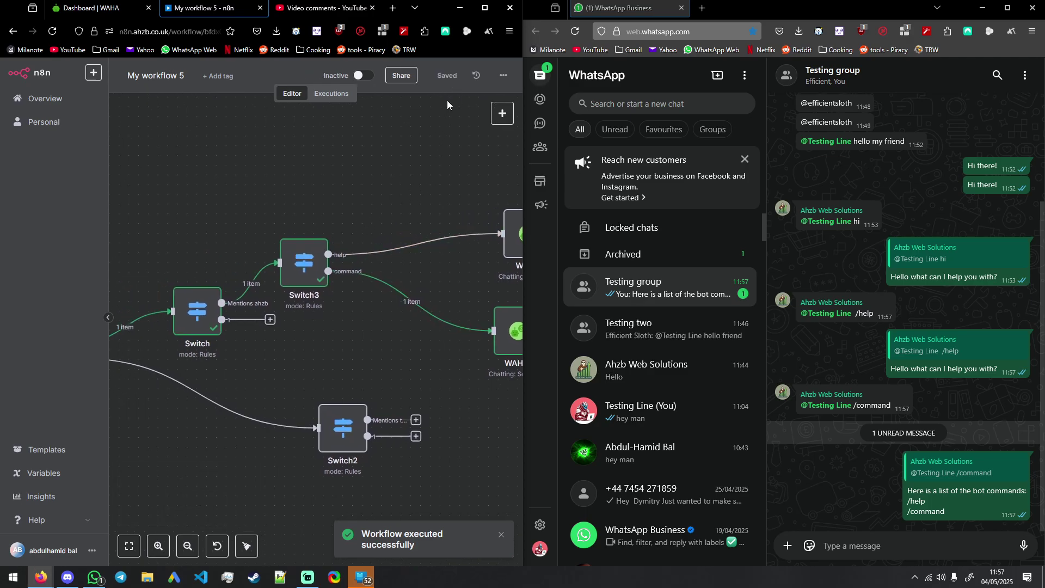
click(418, 202)
drag(418, 208, 410, 172)
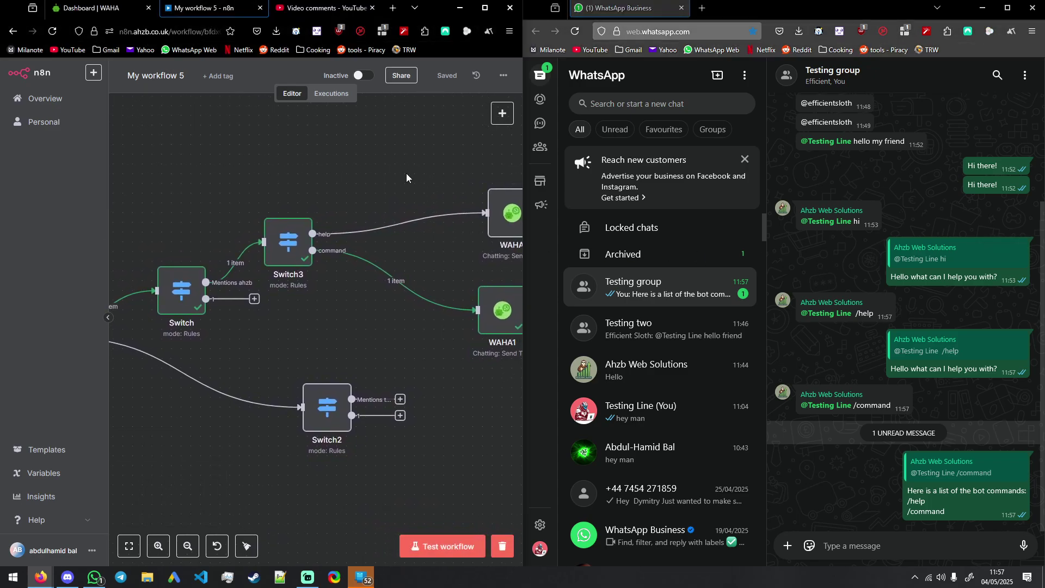